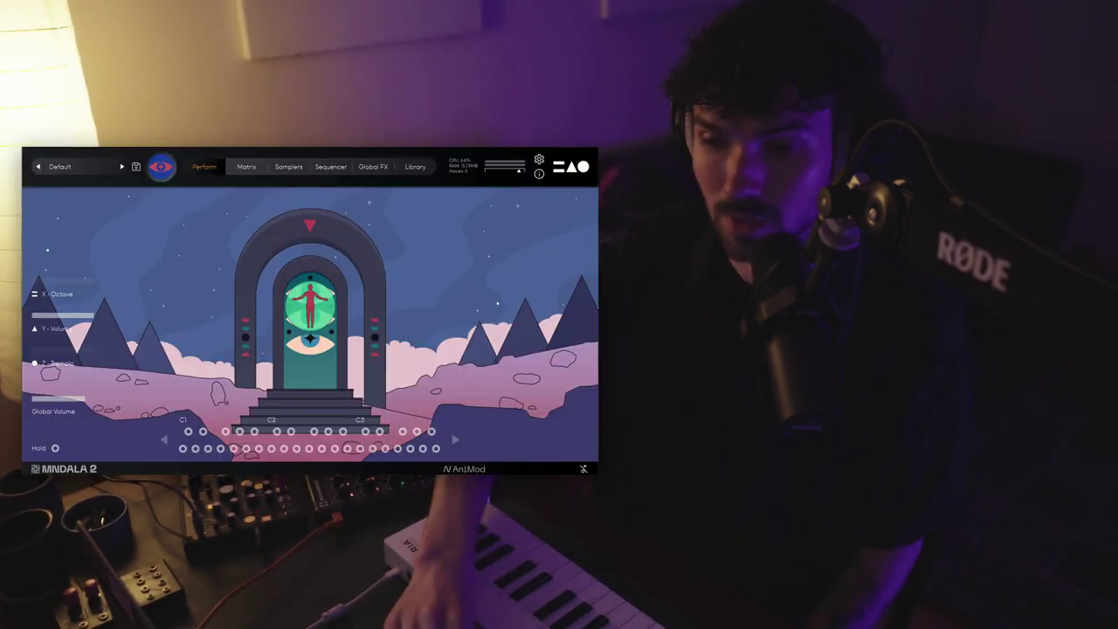
Check the version info, then replace Burnt Bass in sampler slot 1 with the Lush Pad sample
left_click(65, 470)
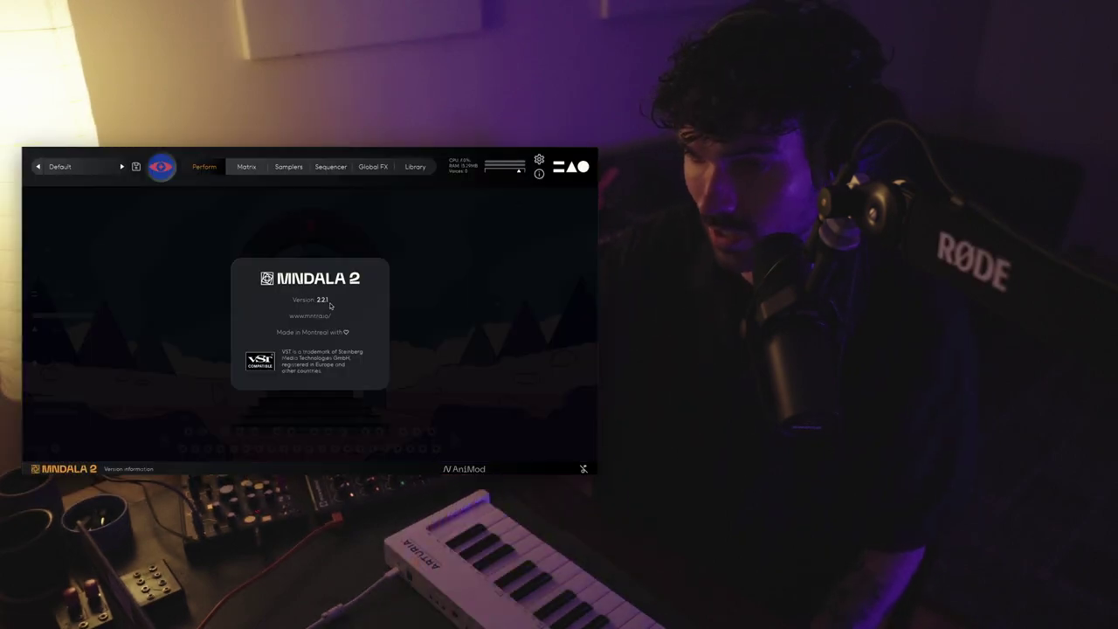
left_click(444, 250)
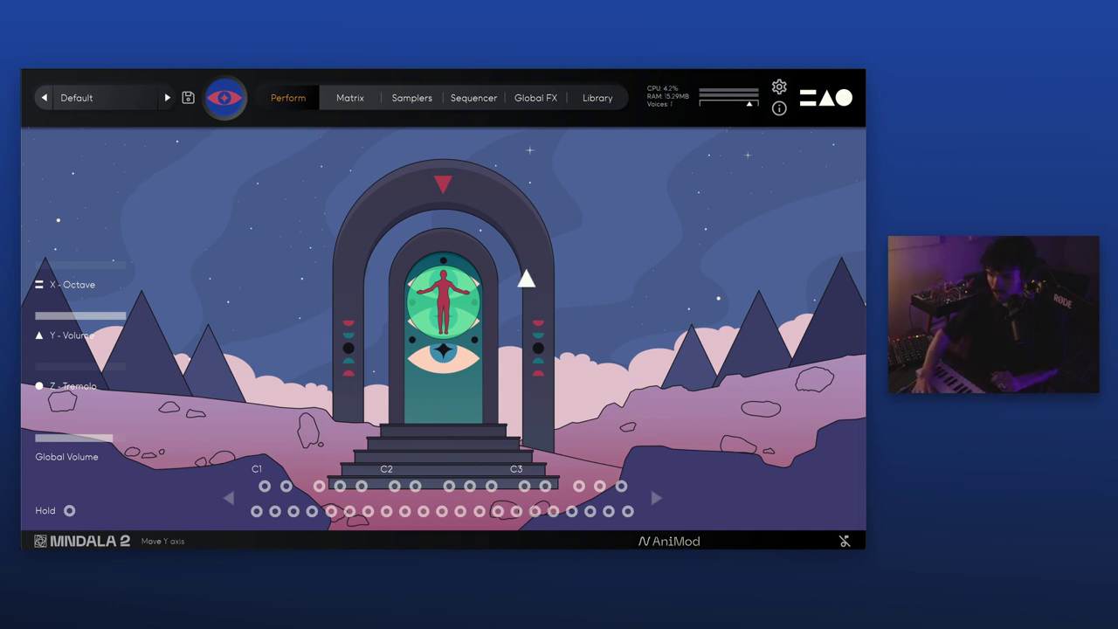
left_click(395, 99)
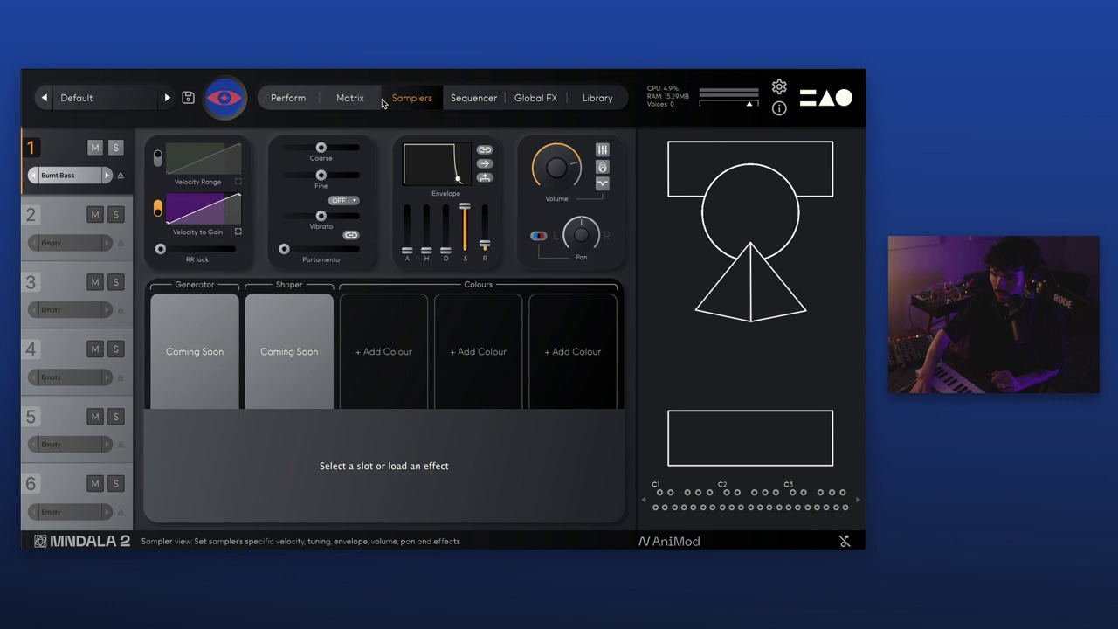
left_click(58, 176)
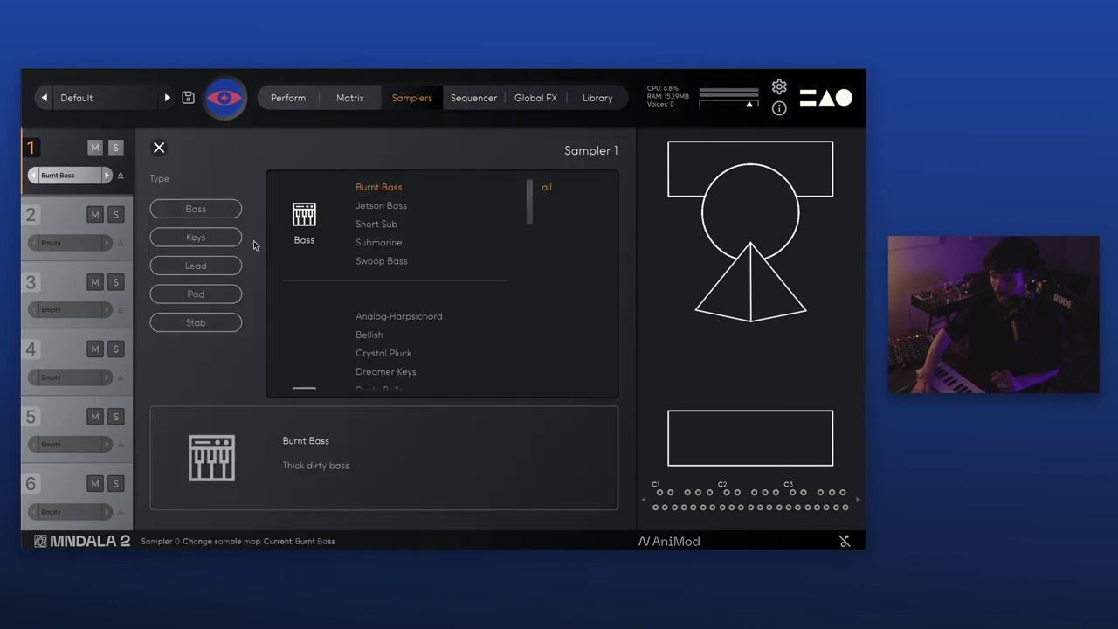
left_click(200, 292)
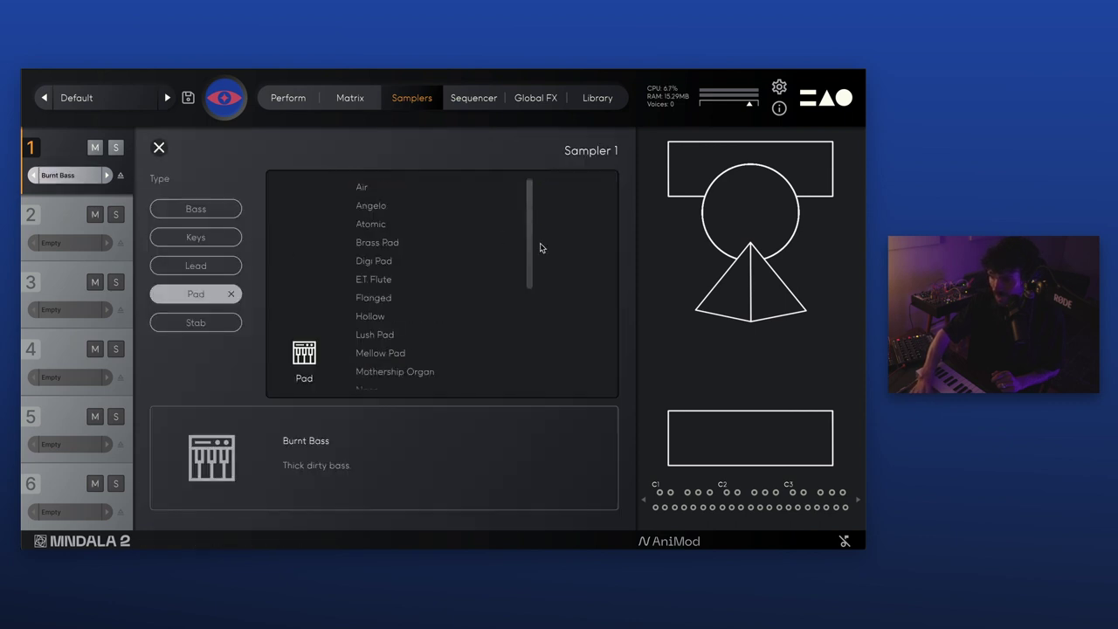
left_click(460, 315)
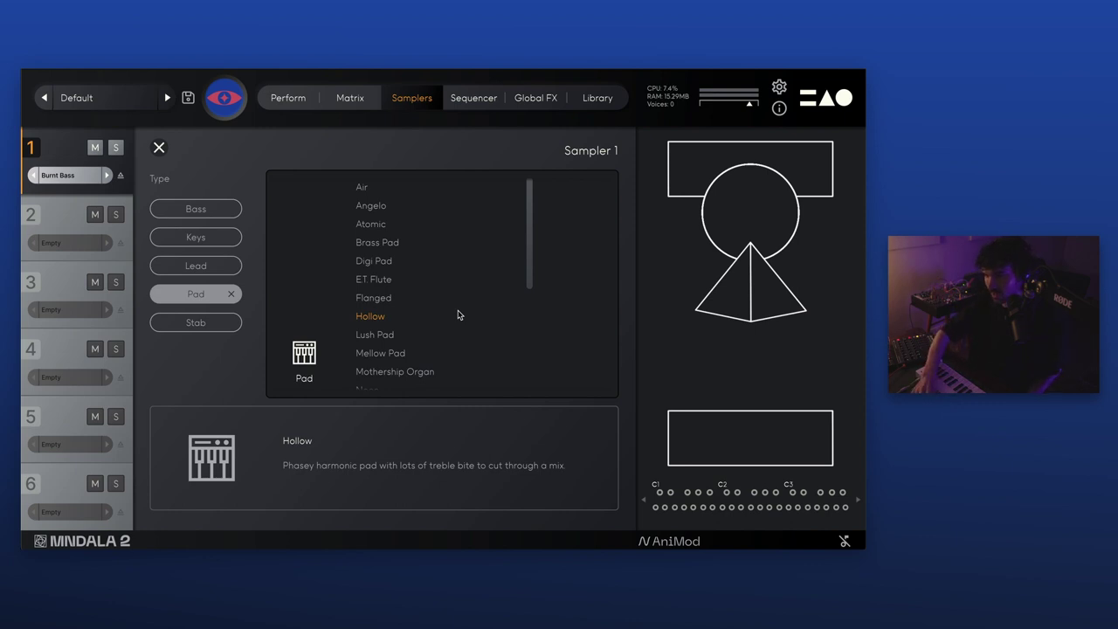
left_click(373, 333)
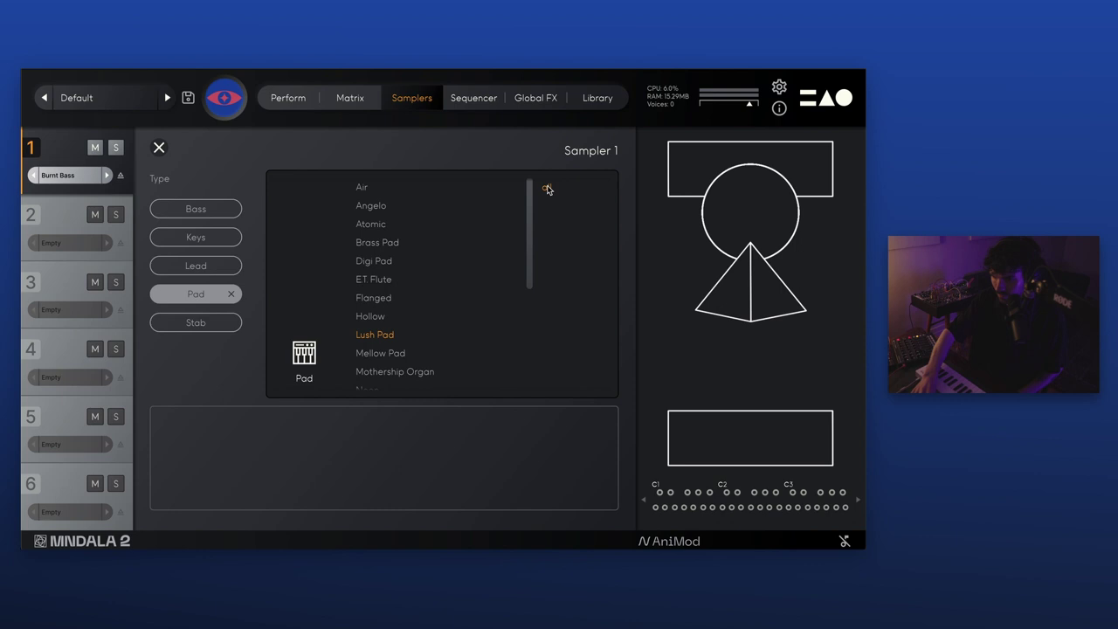
left_click(159, 147)
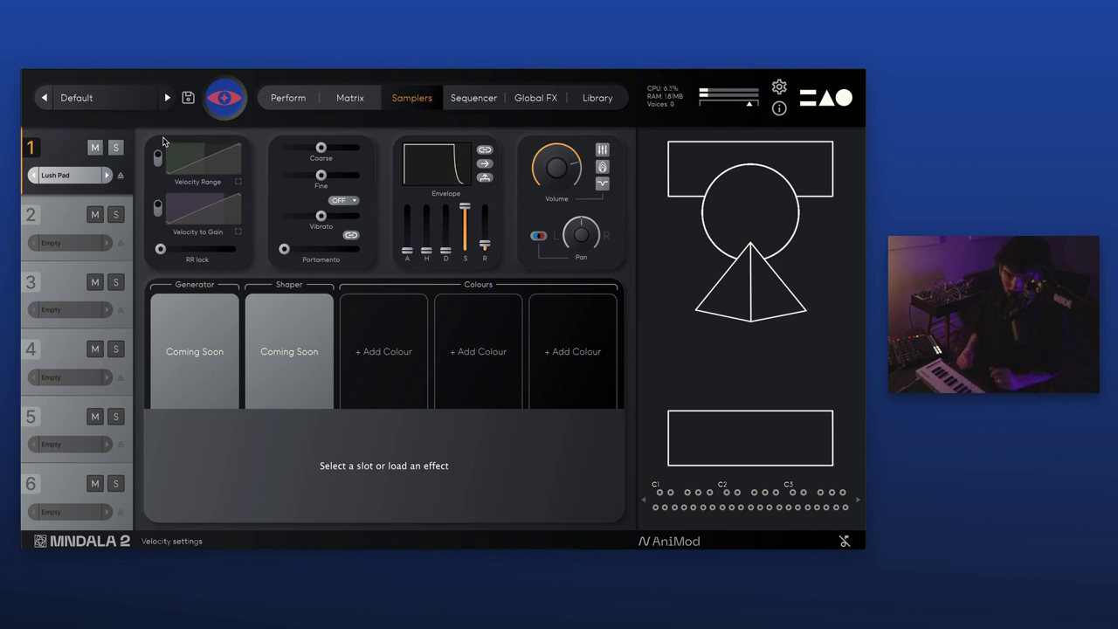
Turn on Velocity to Gain for Lush Pad and shorten its release from 7.69 to 5.28
left_click(158, 208)
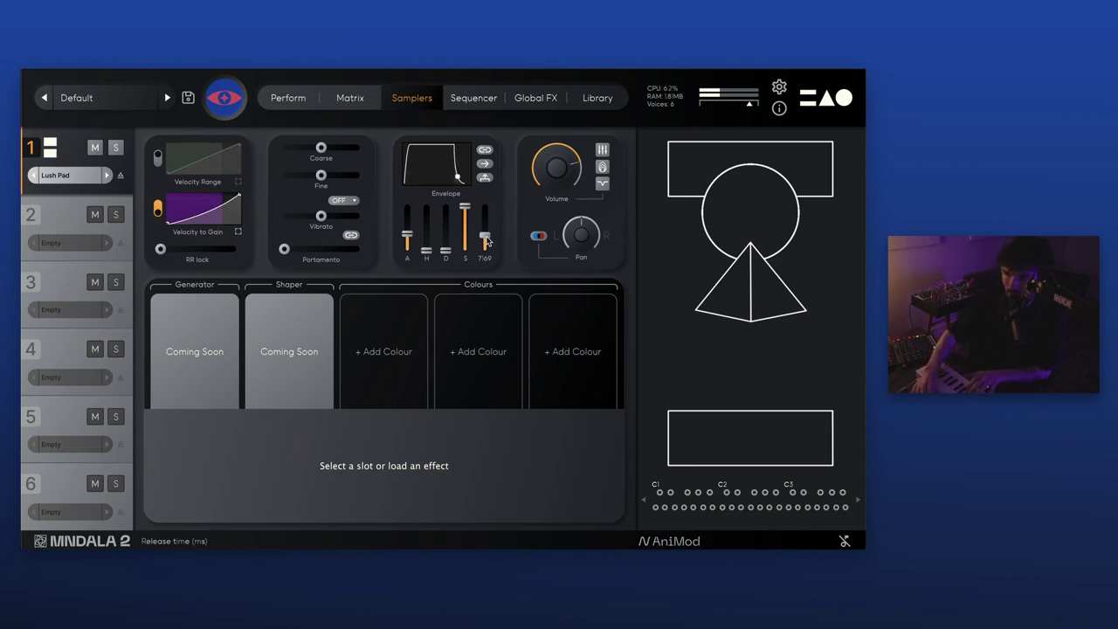
left_click_drag(487, 241, 486, 245)
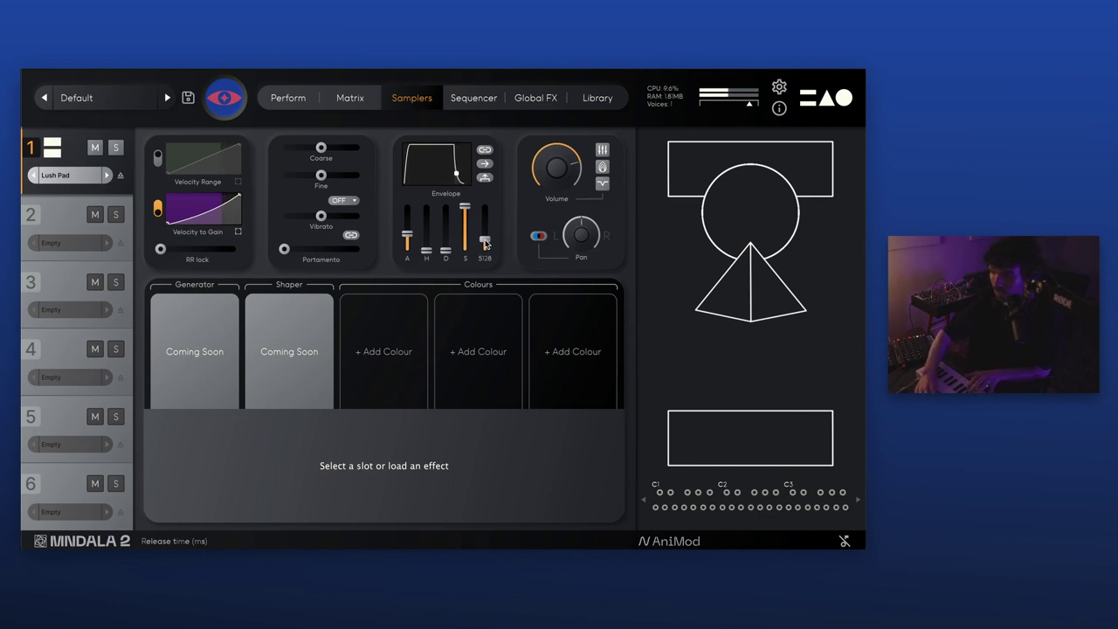
Enable Lush Pad's Pre Colours EQ and add a high-pass band at about 108 Hz
left_click(603, 188)
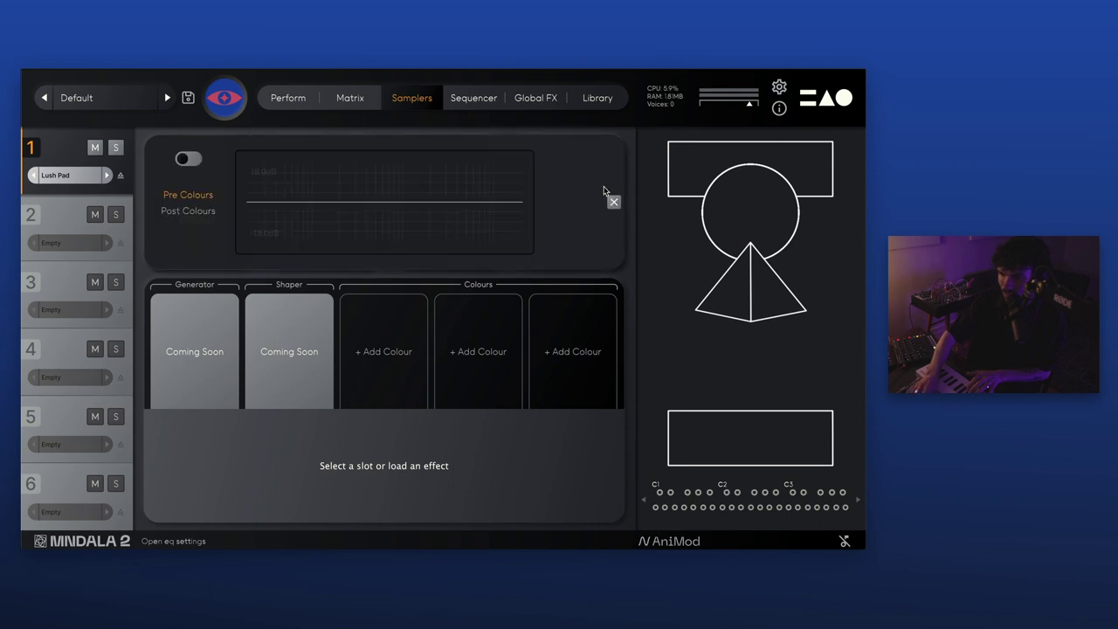
left_click(189, 158)
double_click(296, 207)
right_click(295, 208)
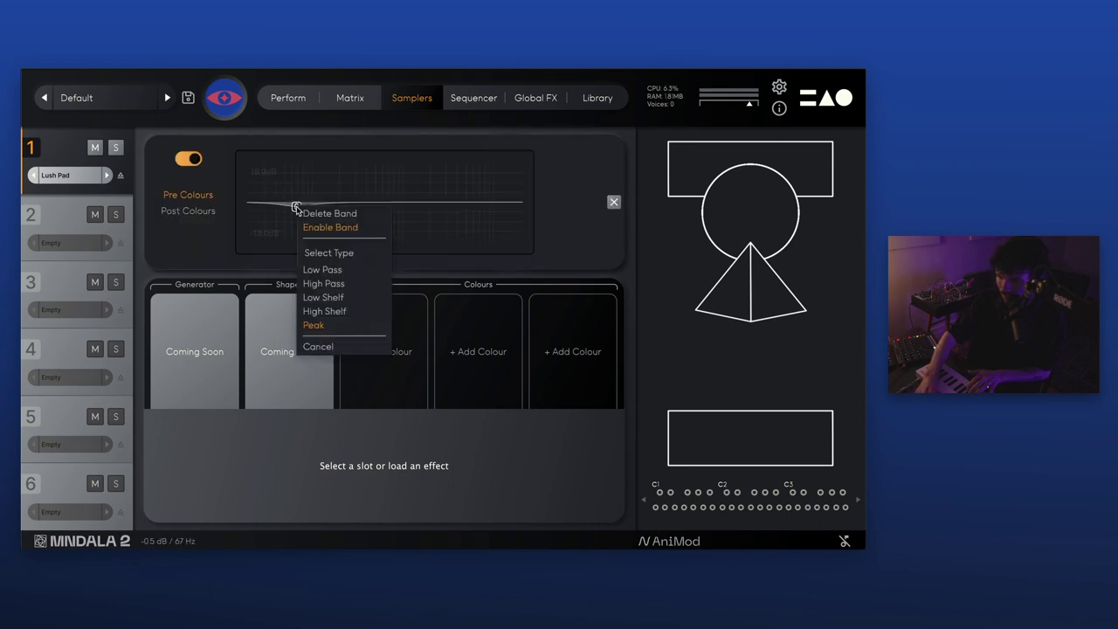
left_click(341, 286)
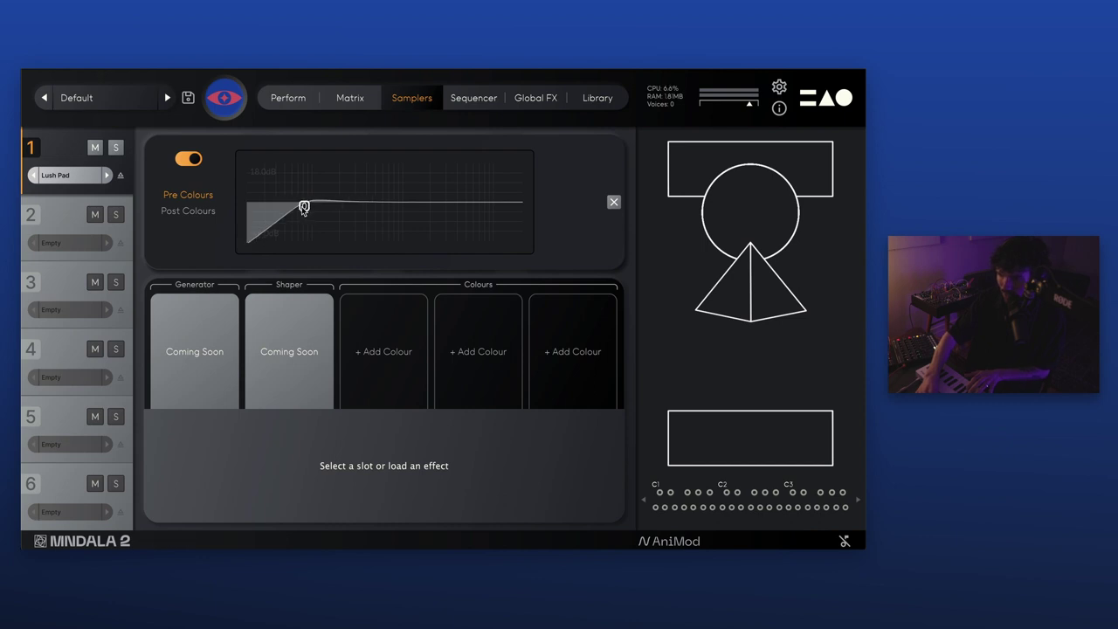
left_click_drag(306, 208, 354, 219)
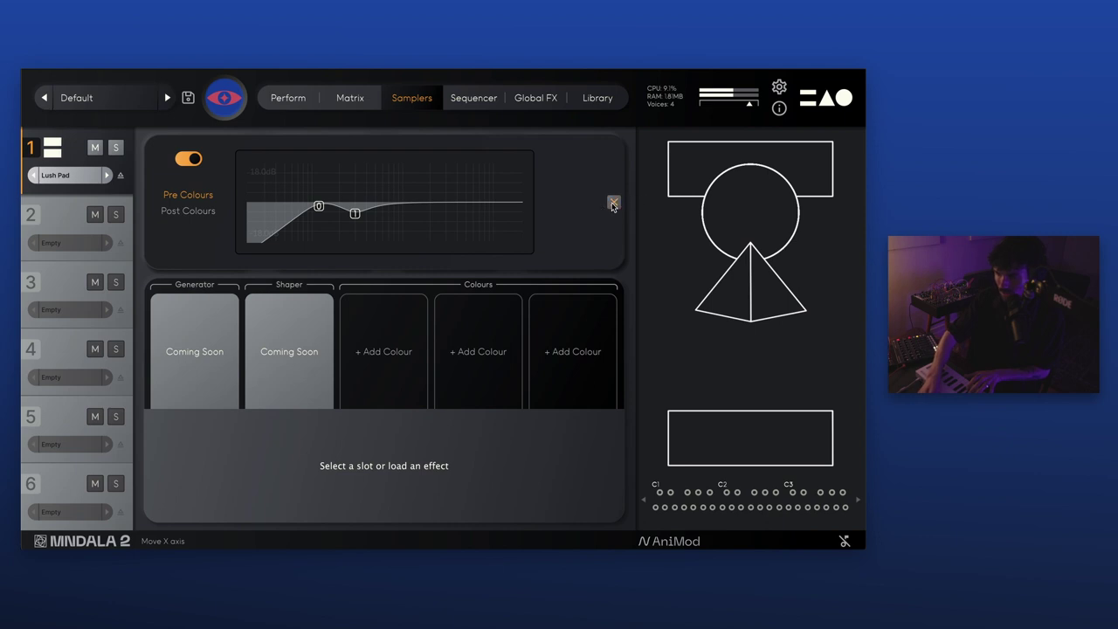
left_click(614, 204)
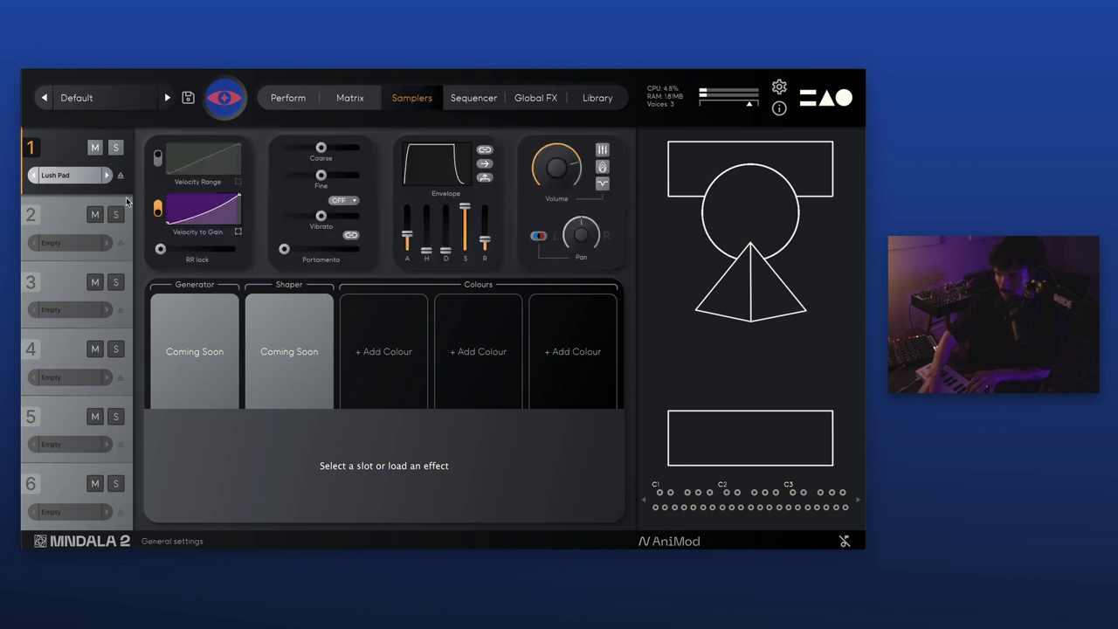
Filter slot 2's sample browser to Pad and choose Unstable Organ
left_click(61, 245)
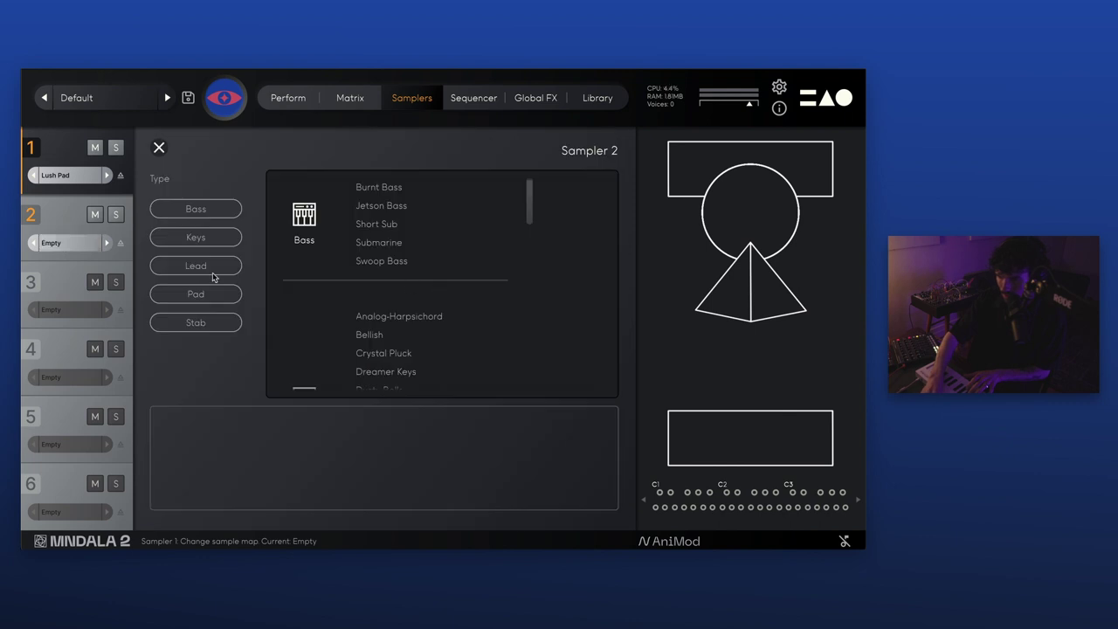
left_click(193, 295)
scroll(407, 306, "down", 5)
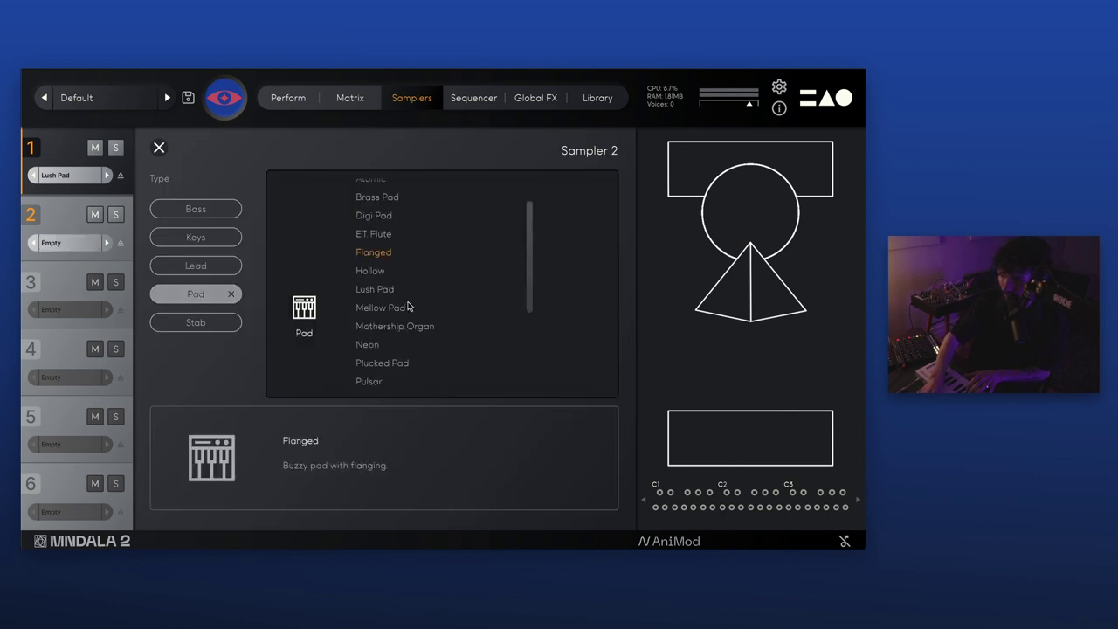
scroll(407, 305, "down", 2)
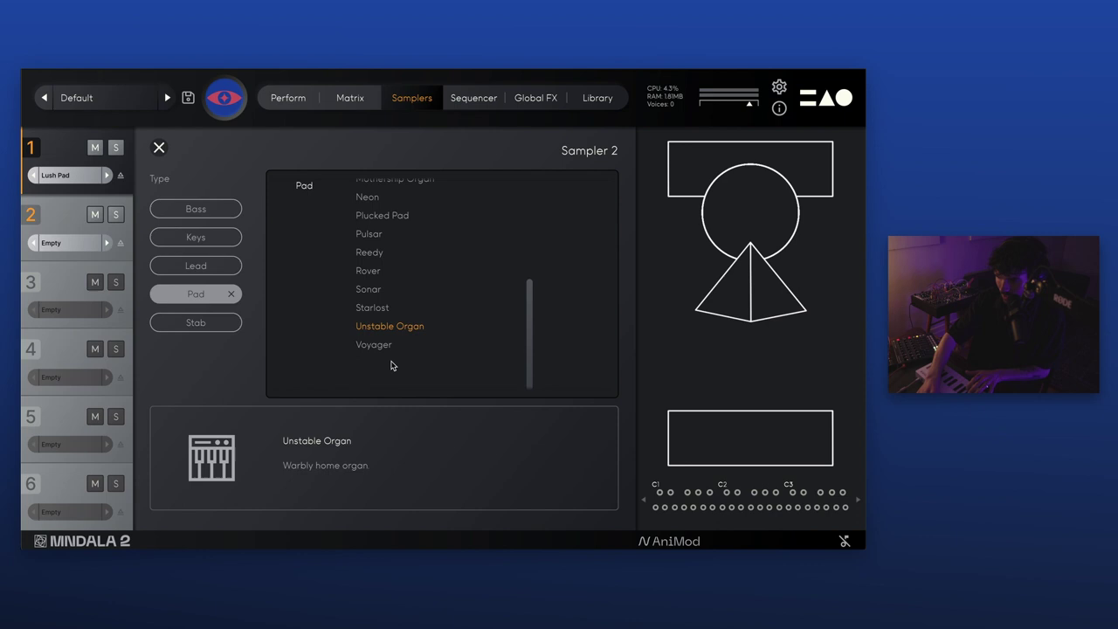
left_click(393, 325)
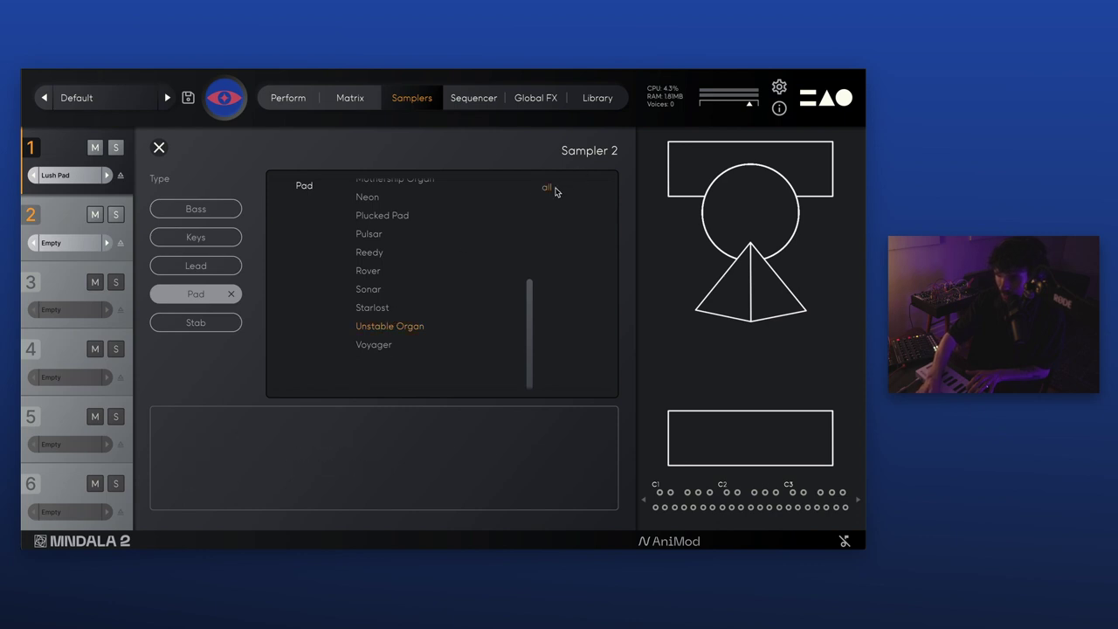
left_click(74, 224)
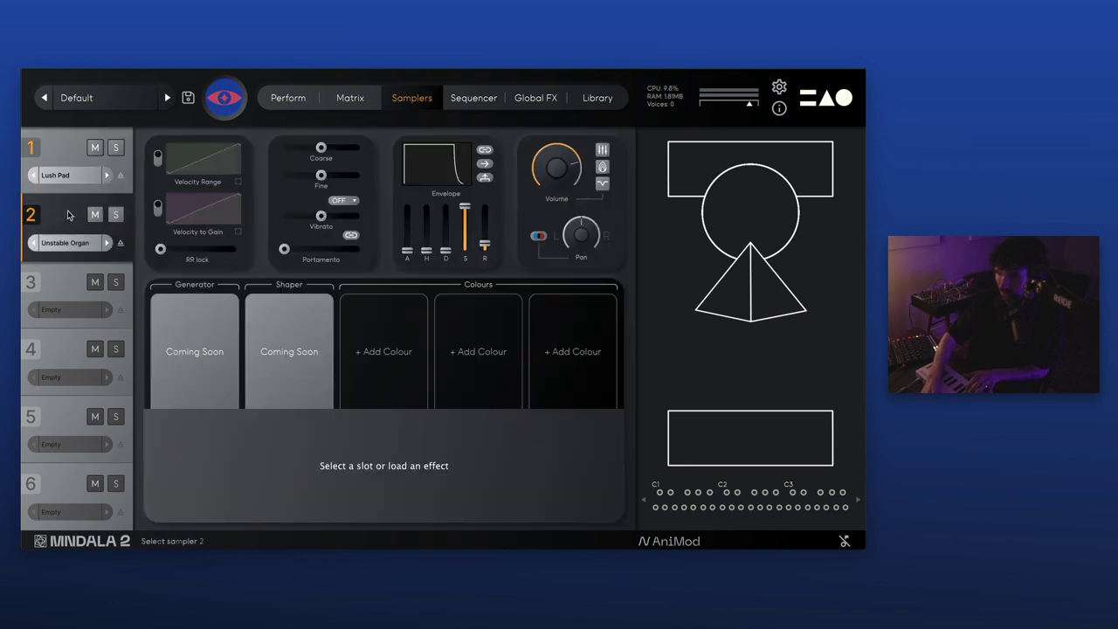
Give Unstable Organ velocity-controlled gain, solo it, set a 559 ms attack and lengthen its release
left_click(157, 208)
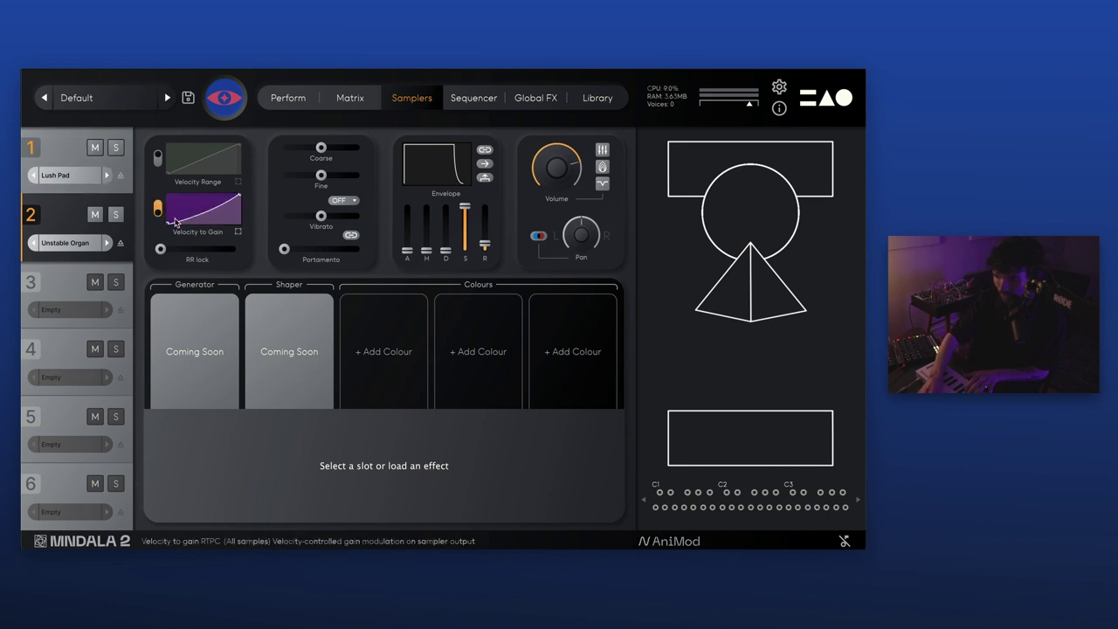
left_click(118, 217)
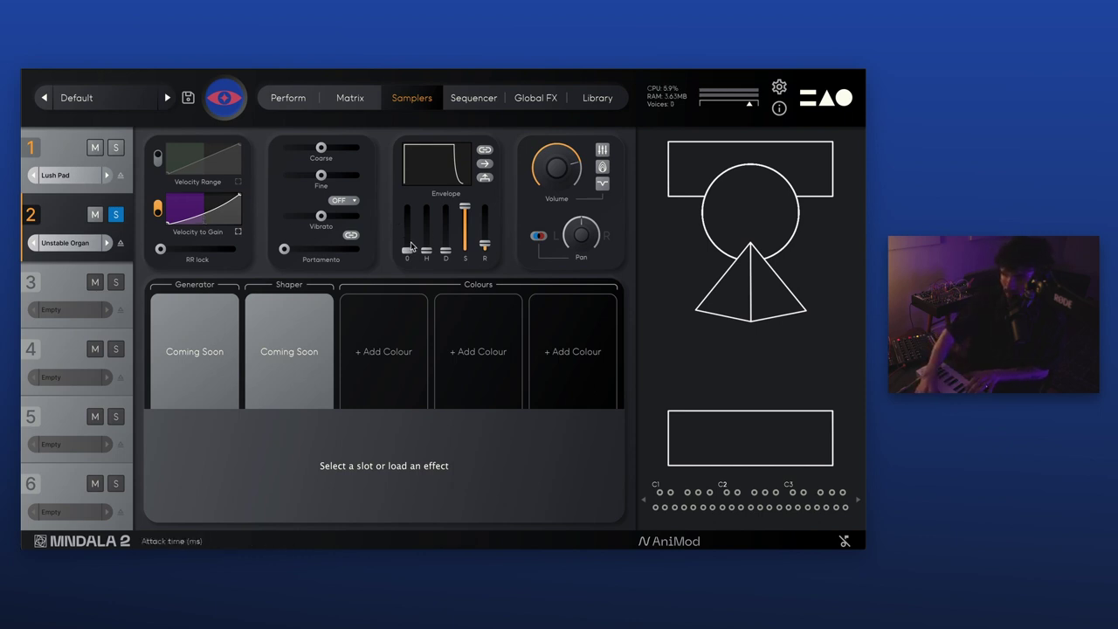
left_click_drag(407, 250, 411, 226)
left_click_drag(484, 245, 484, 241)
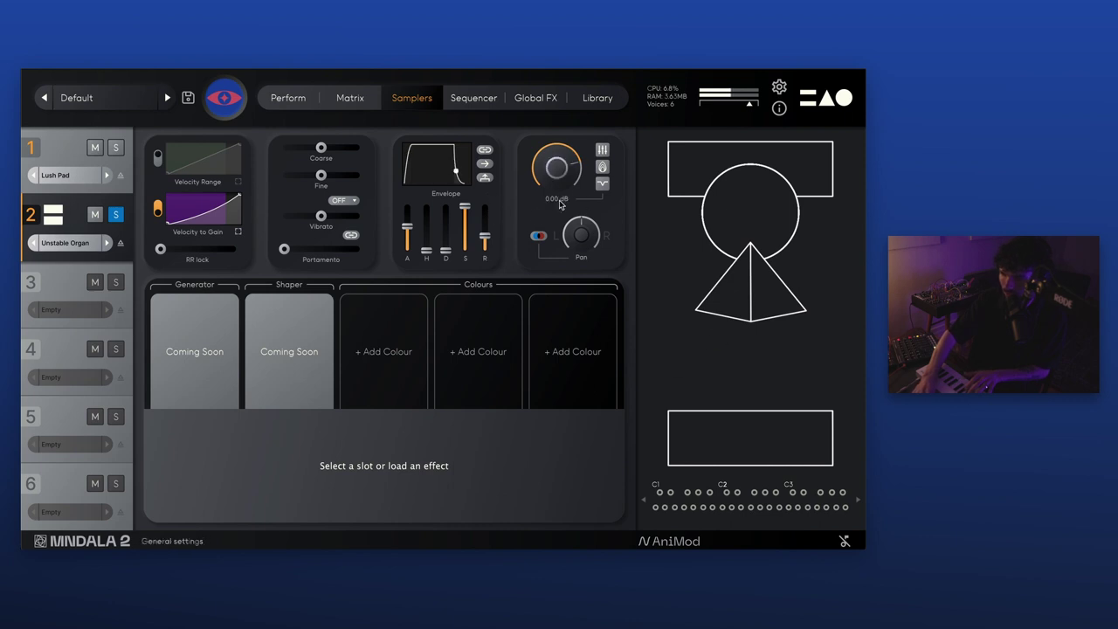
left_click_drag(485, 238, 486, 244)
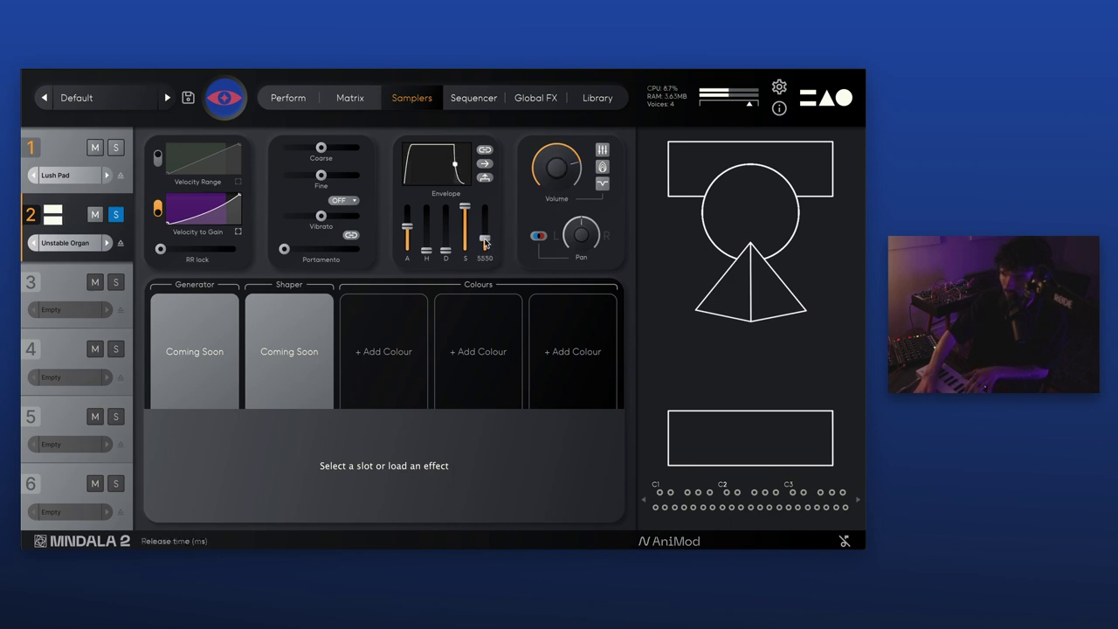
Unsolo sampler 2 and raise its volume to about -2.86 dB
left_click(116, 216)
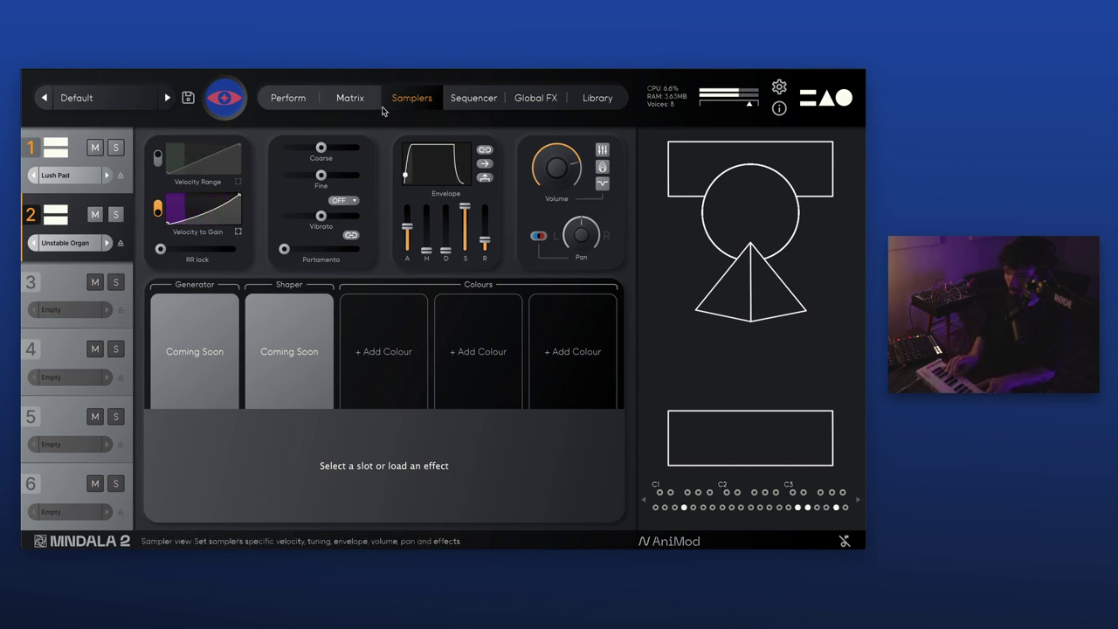
mouse_move(558, 178)
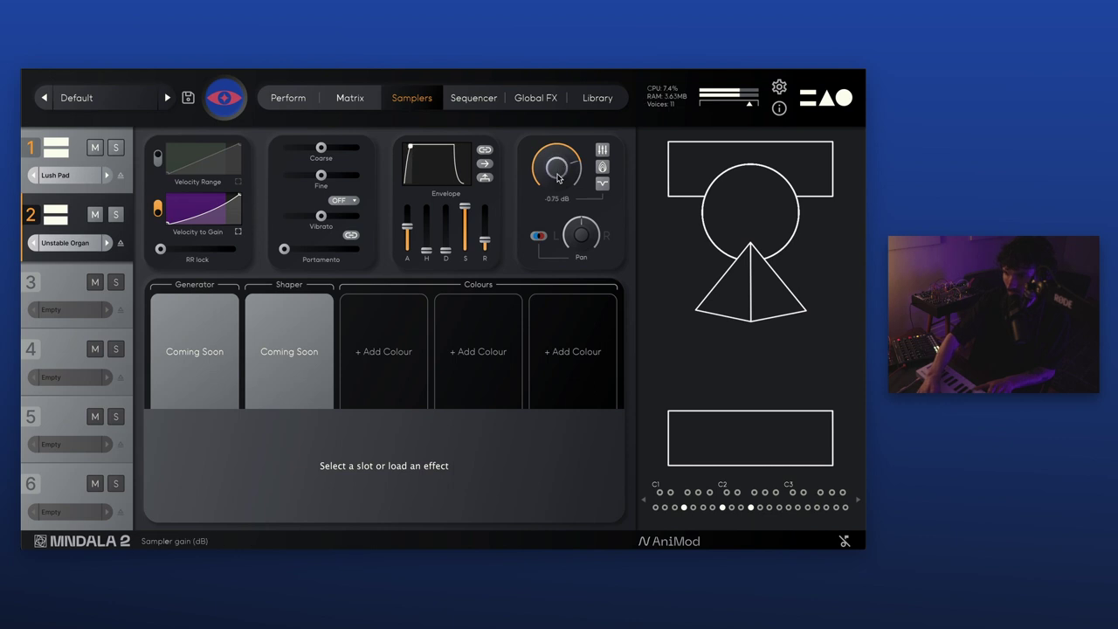
left_click_drag(557, 180, 554, 171)
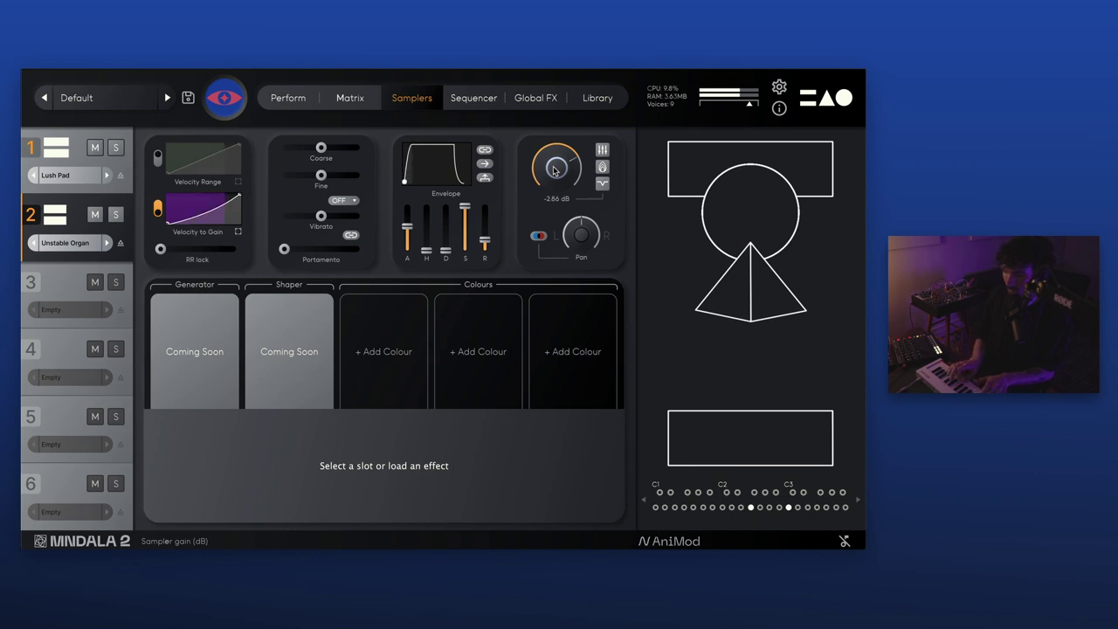
In the Matrix, set sampler 2's Y-axis gain curve from -17.8 dB to -2.9 dB
left_click(350, 100)
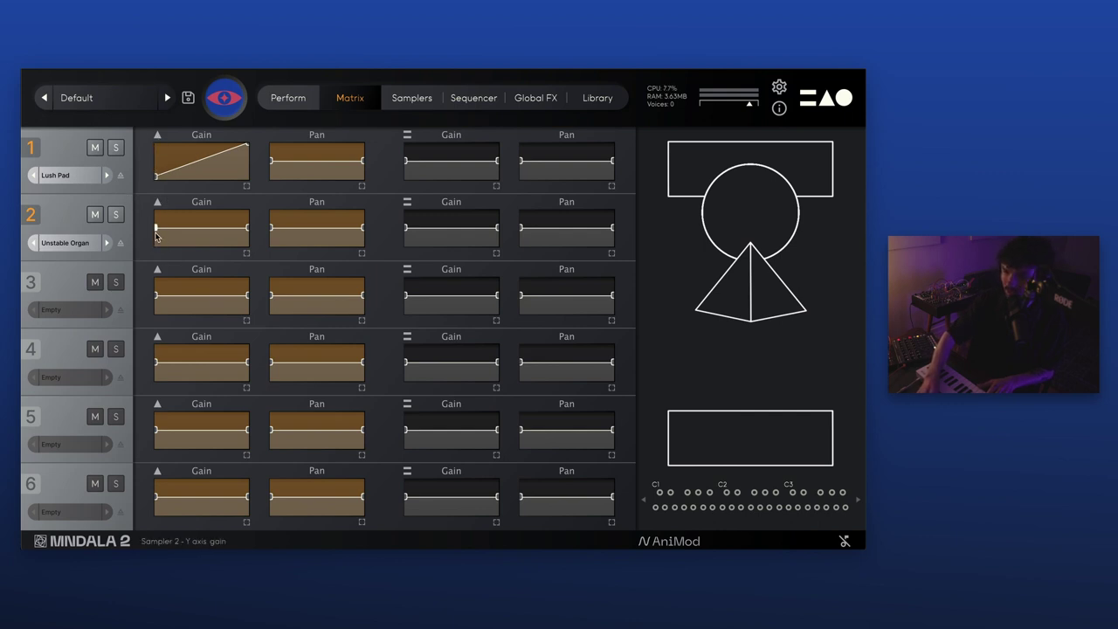
left_click_drag(157, 232, 151, 243)
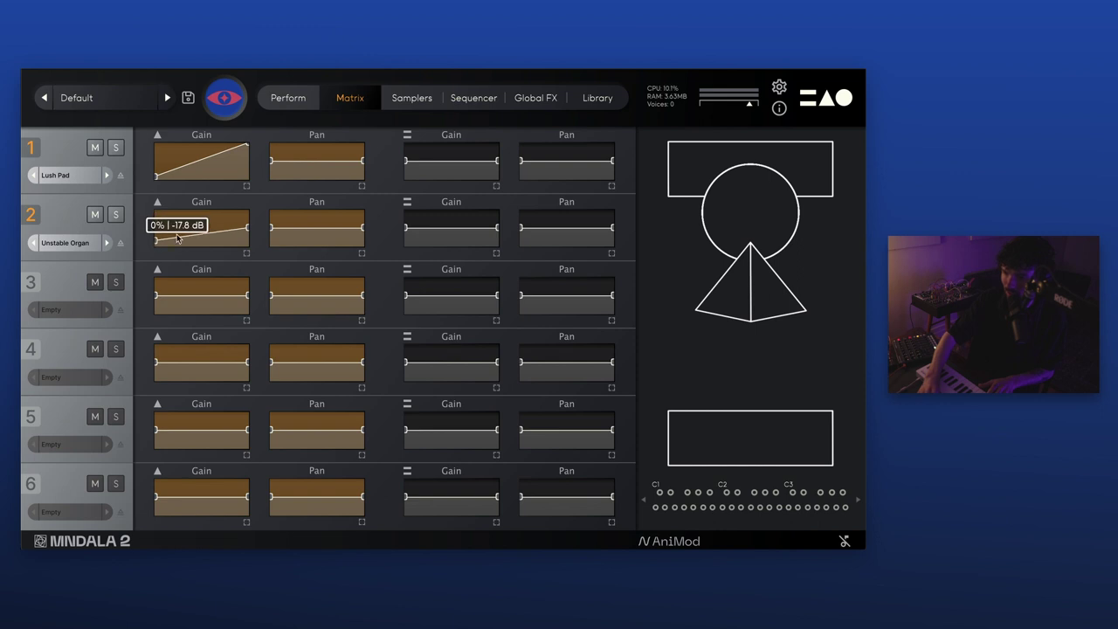
left_click_drag(245, 229, 255, 199)
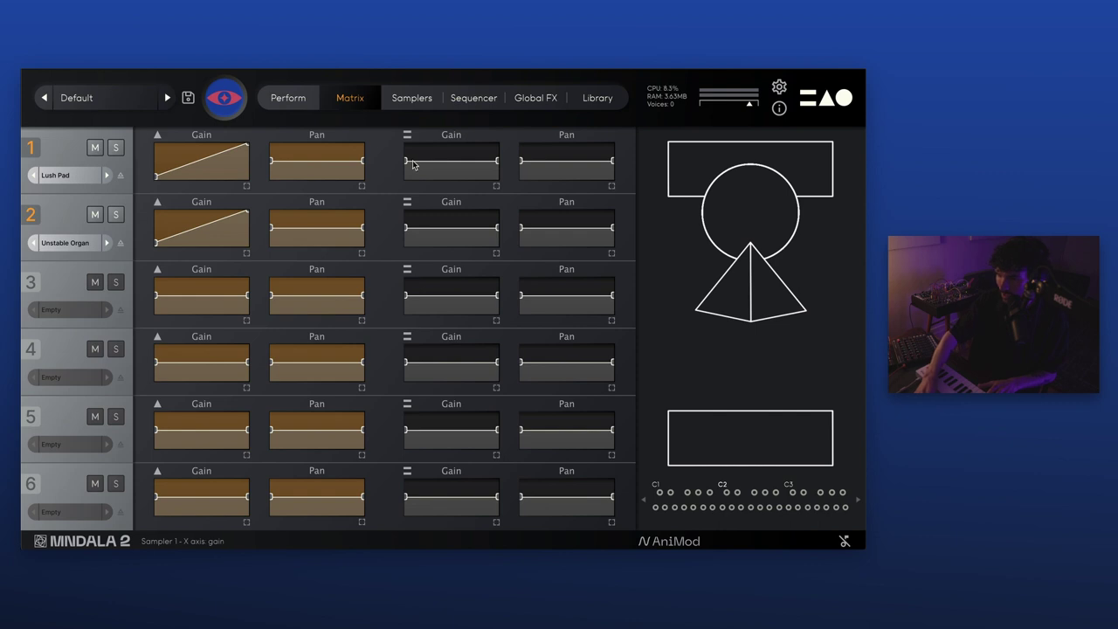
Draw opposing X-axis gain curves: Lush Pad falling to -10.5 dB, Unstable Organ rising to -5.5 dB
left_click_drag(405, 162, 407, 143)
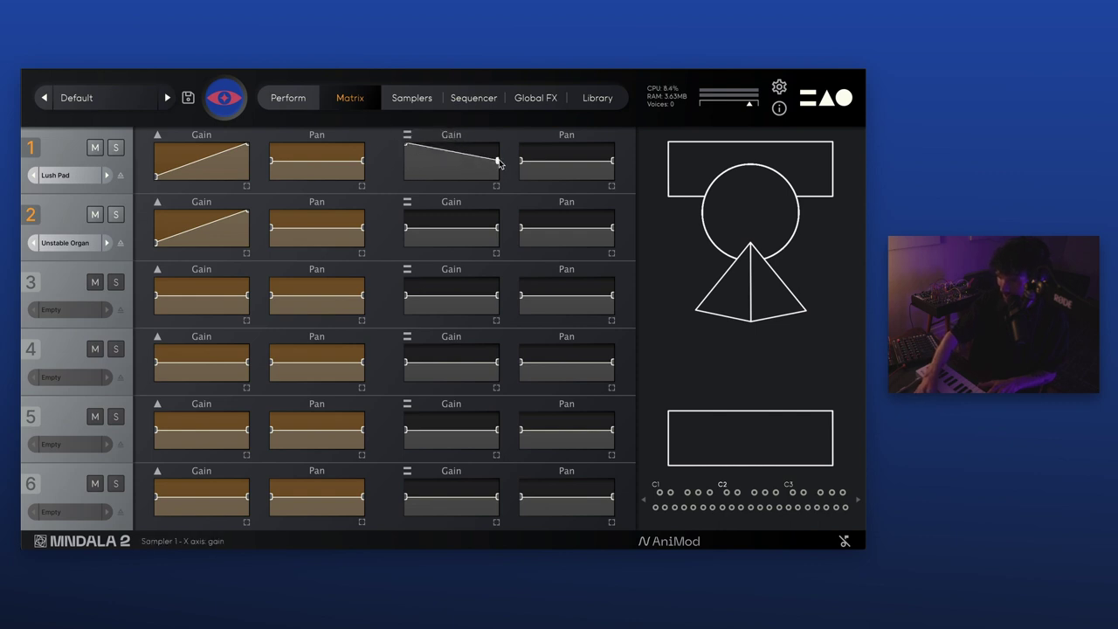
left_click_drag(497, 161, 497, 213)
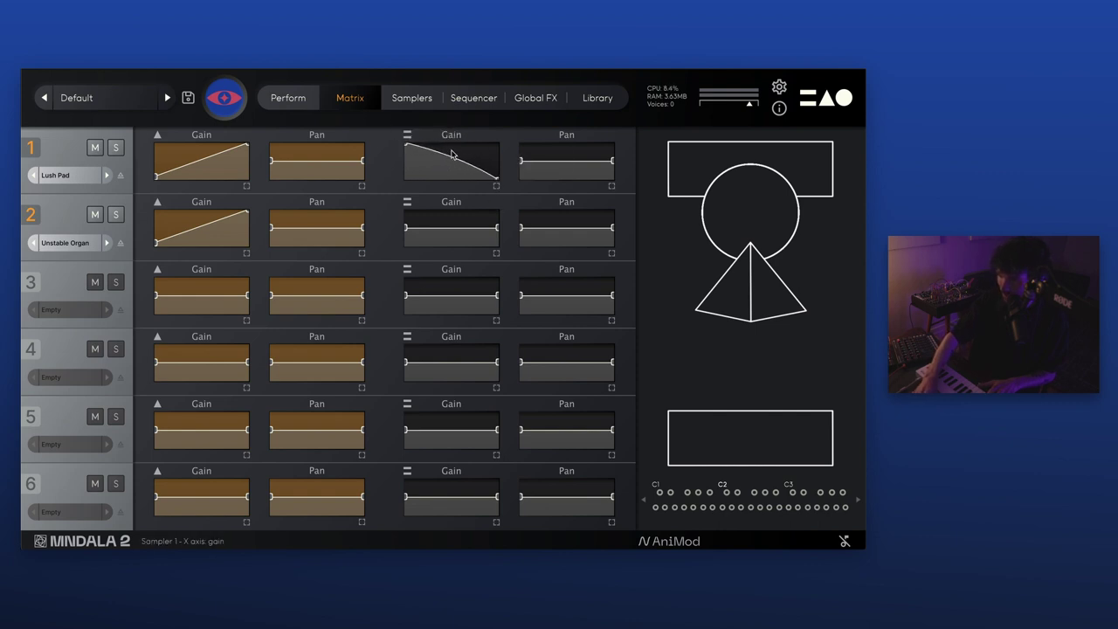
left_click_drag(405, 230, 405, 247)
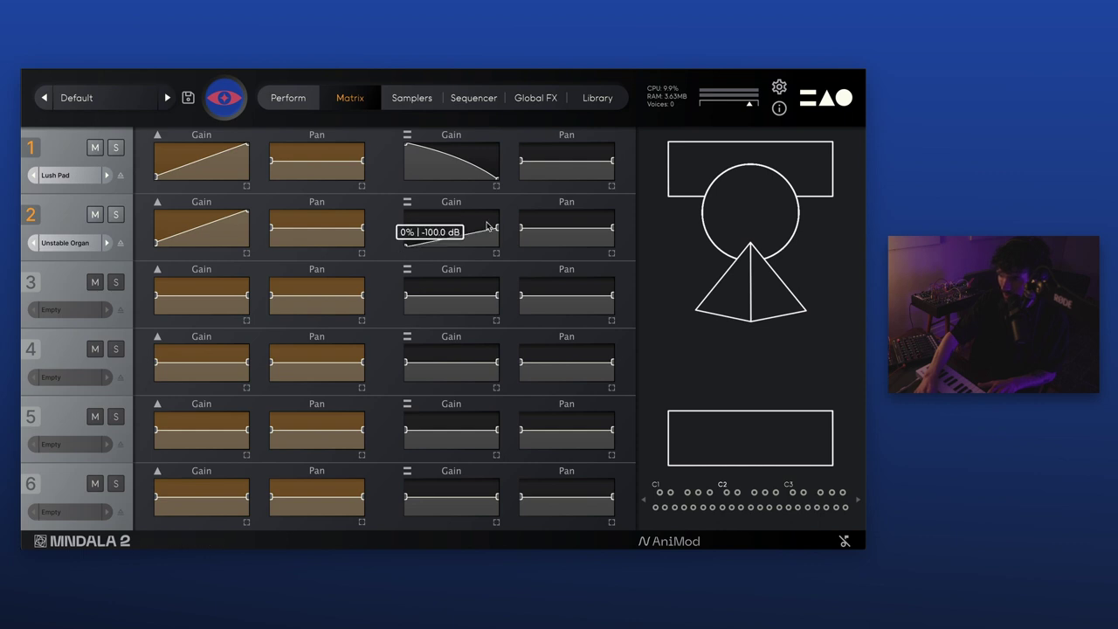
left_click_drag(497, 228, 506, 196)
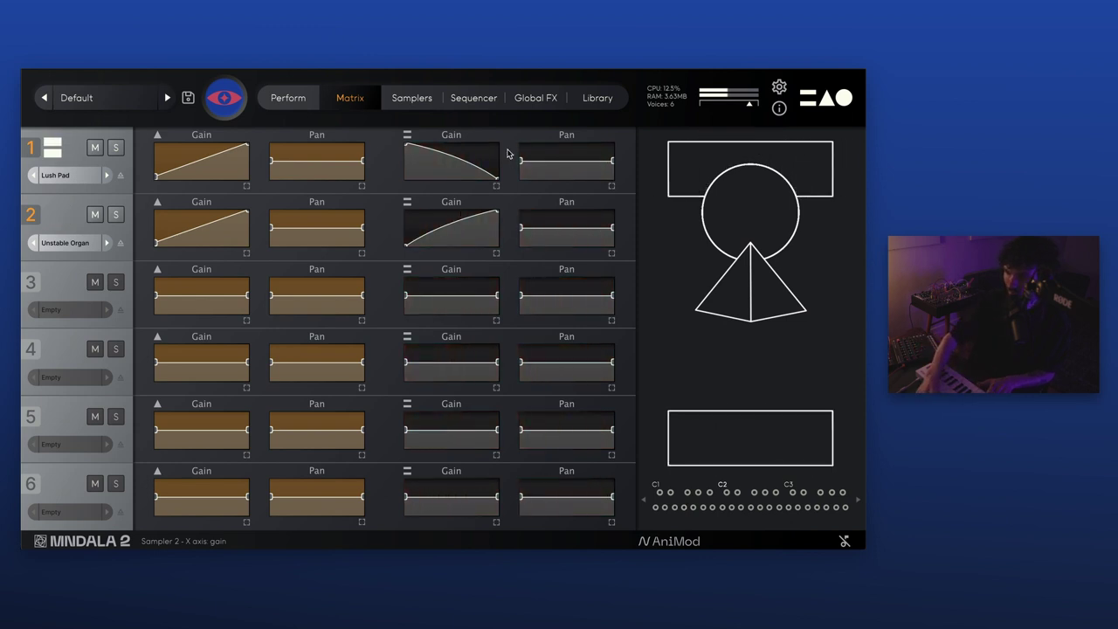
left_click_drag(496, 180, 500, 172)
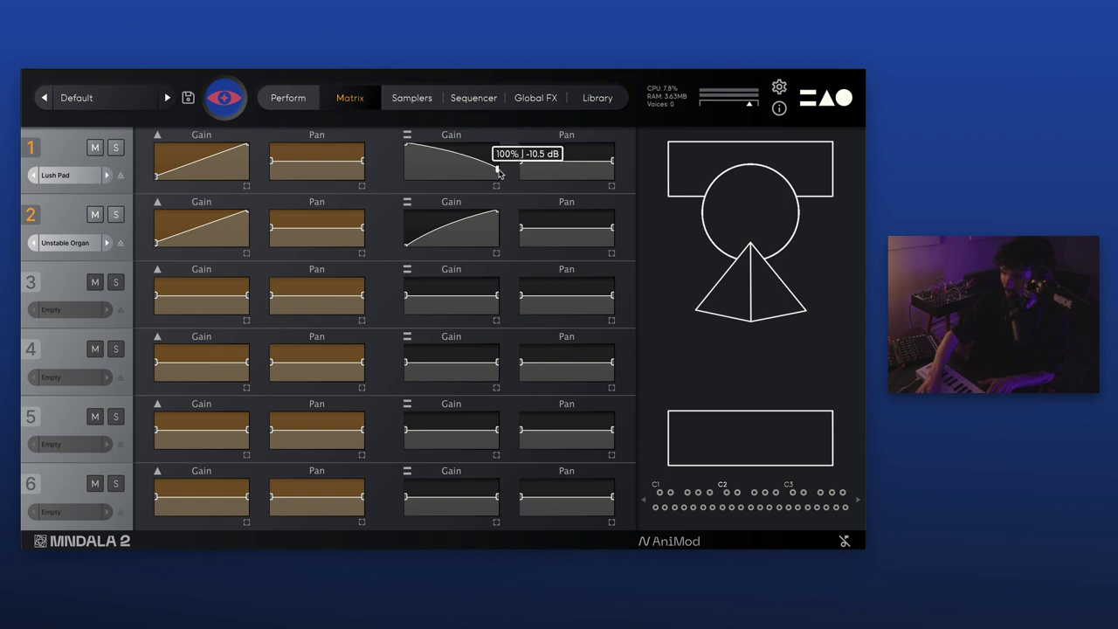
left_click_drag(498, 217, 498, 222)
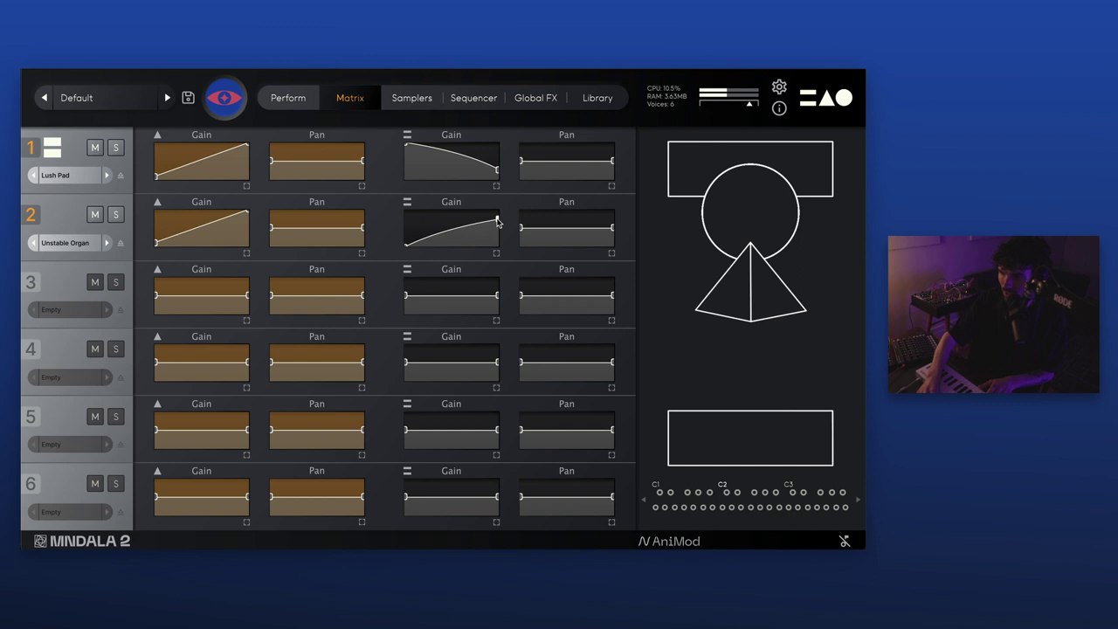
Route MOD 1 to Lush Pad's vibrato, solo Lush Pad and set a small negative vibrato depth
left_click(410, 99)
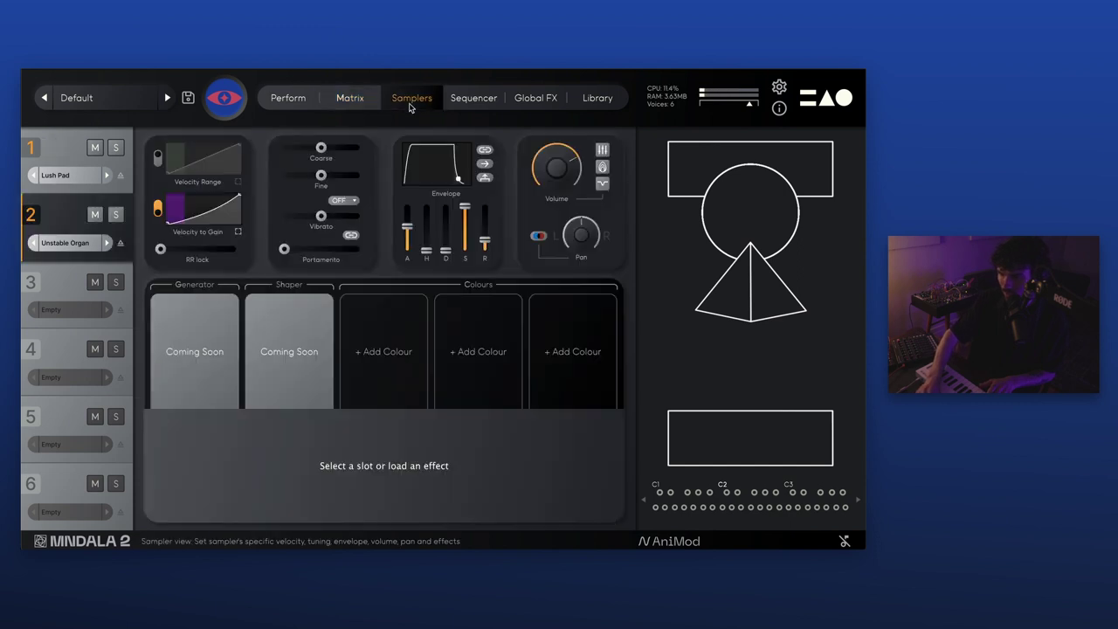
left_click(65, 152)
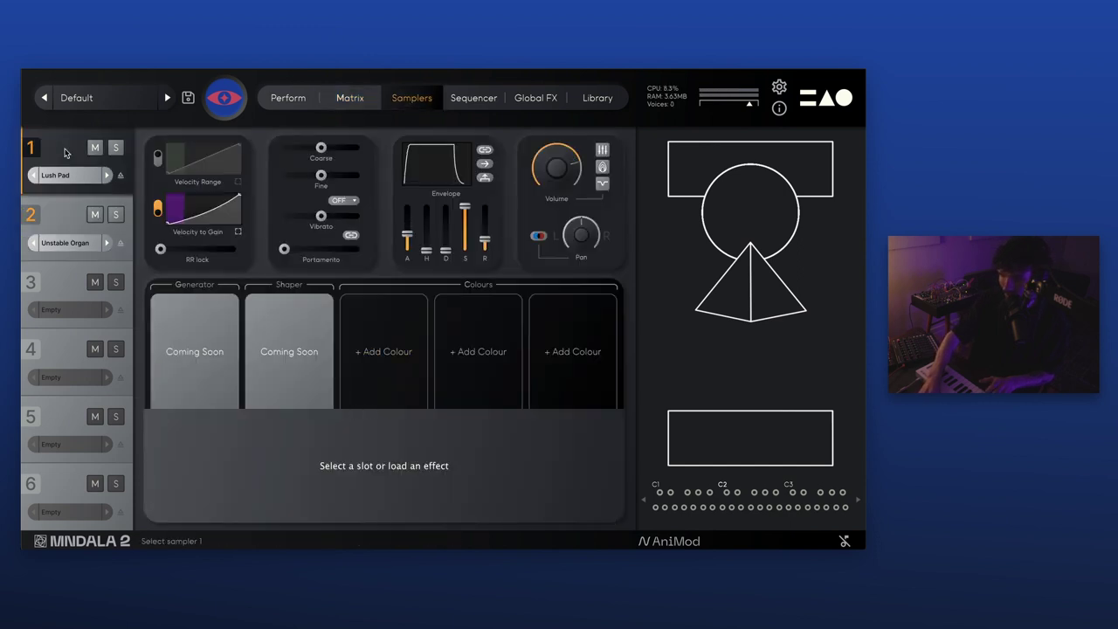
left_click(342, 201)
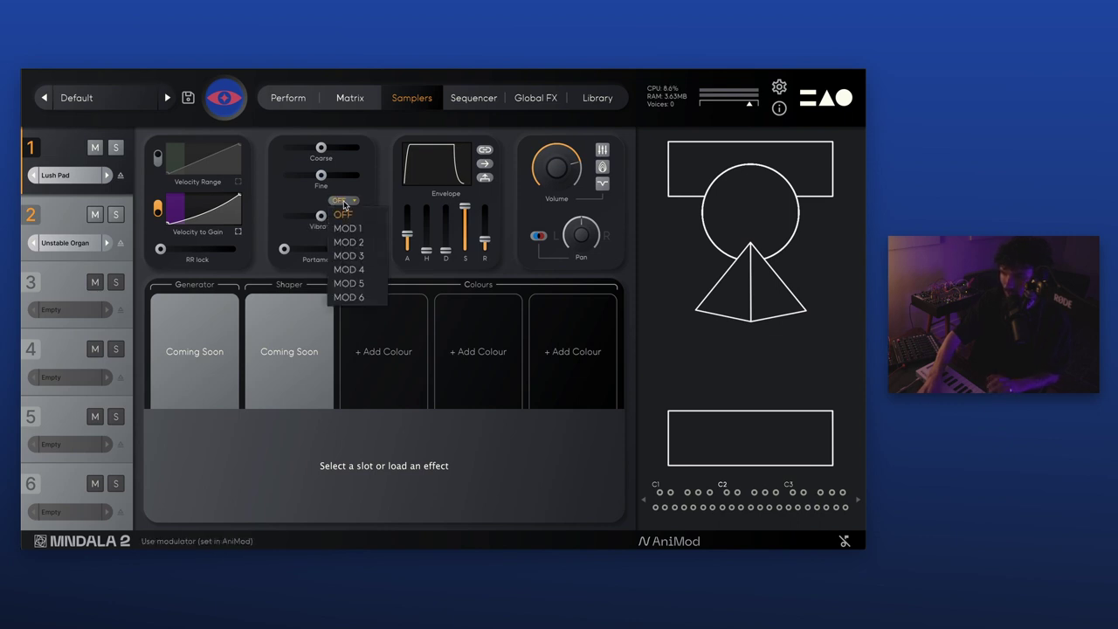
left_click(346, 229)
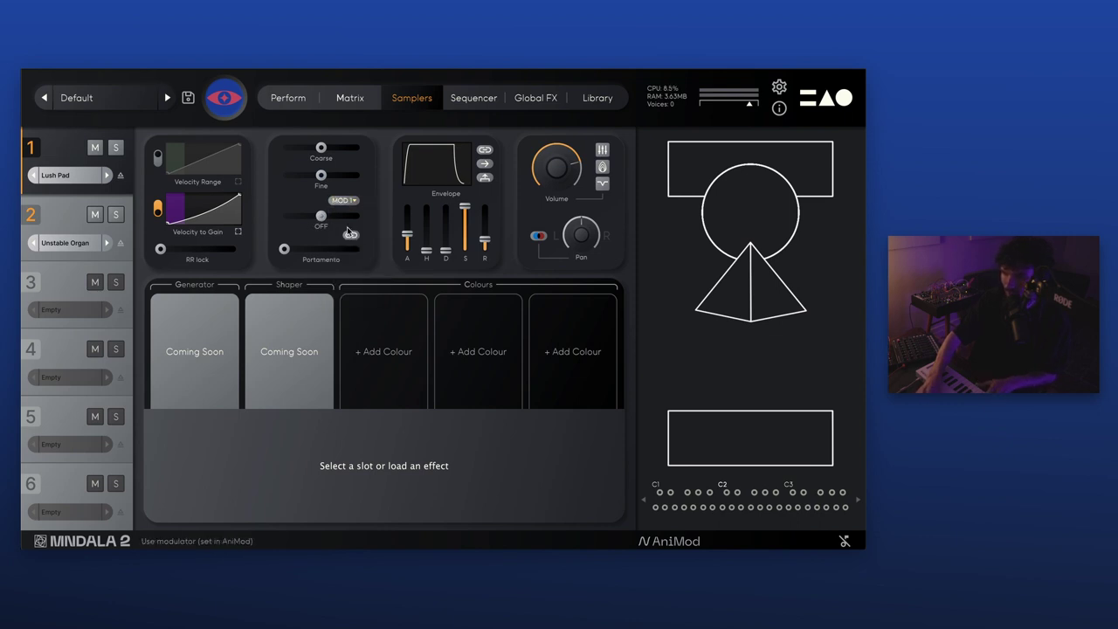
left_click(113, 149)
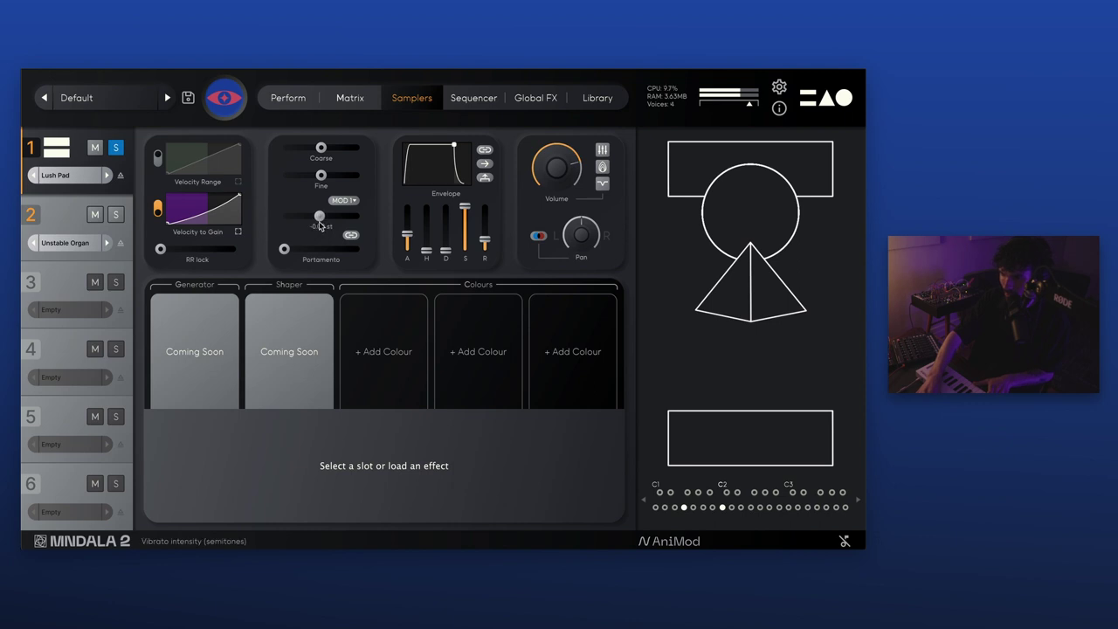
left_click_drag(319, 222, 316, 223)
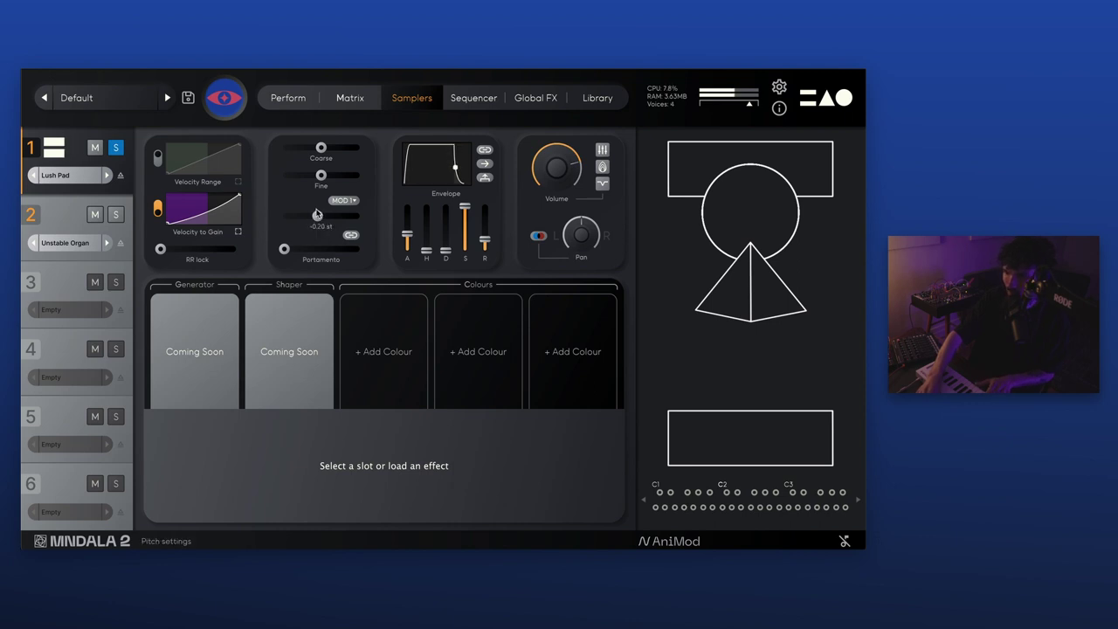
mouse_move(317, 222)
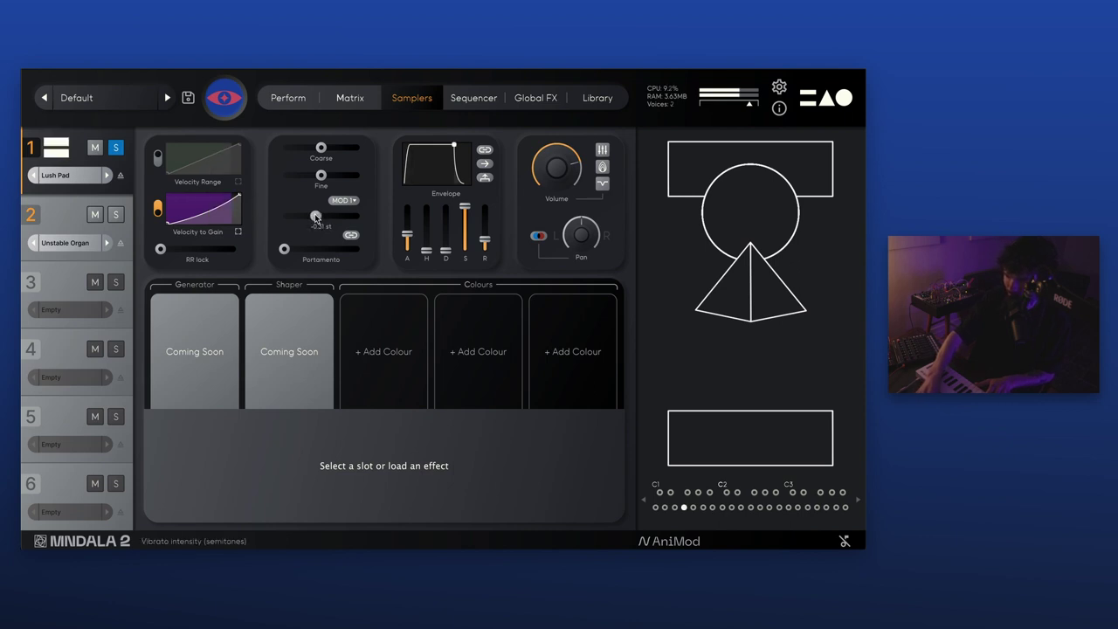
Power on MOD 1 with a custom shape, dropping its end point to 0% and lowering speed
left_click(671, 542)
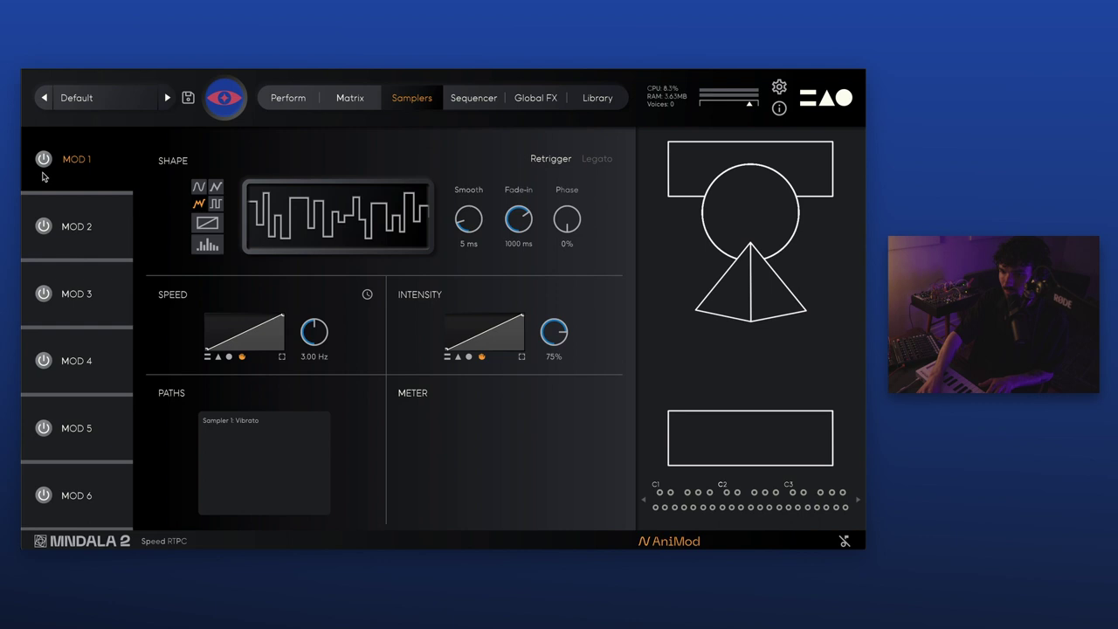
left_click(43, 161)
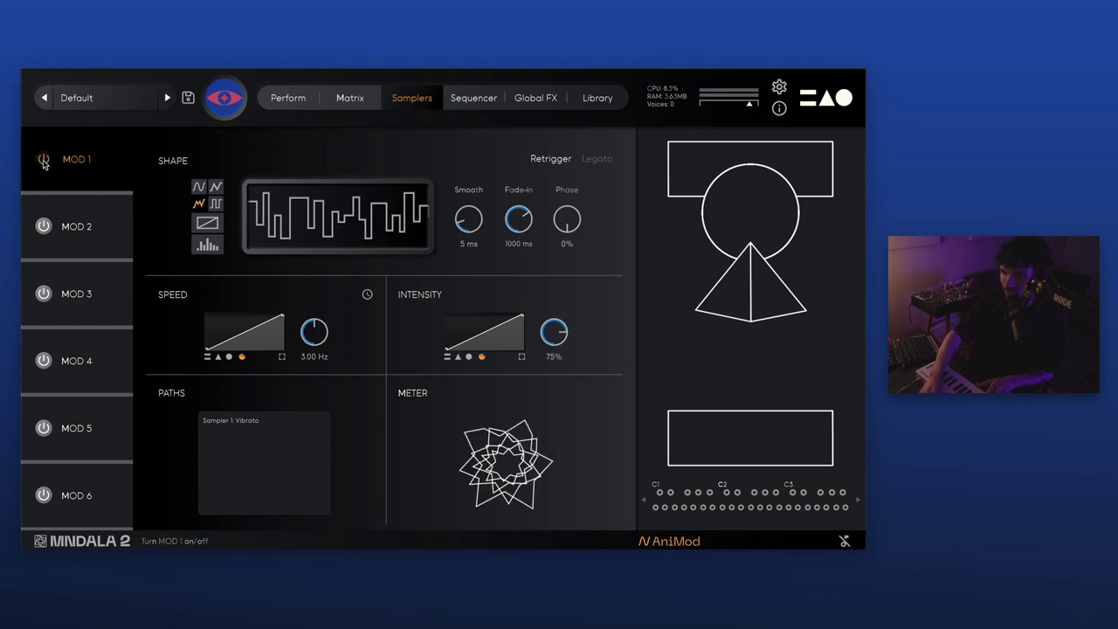
left_click(208, 224)
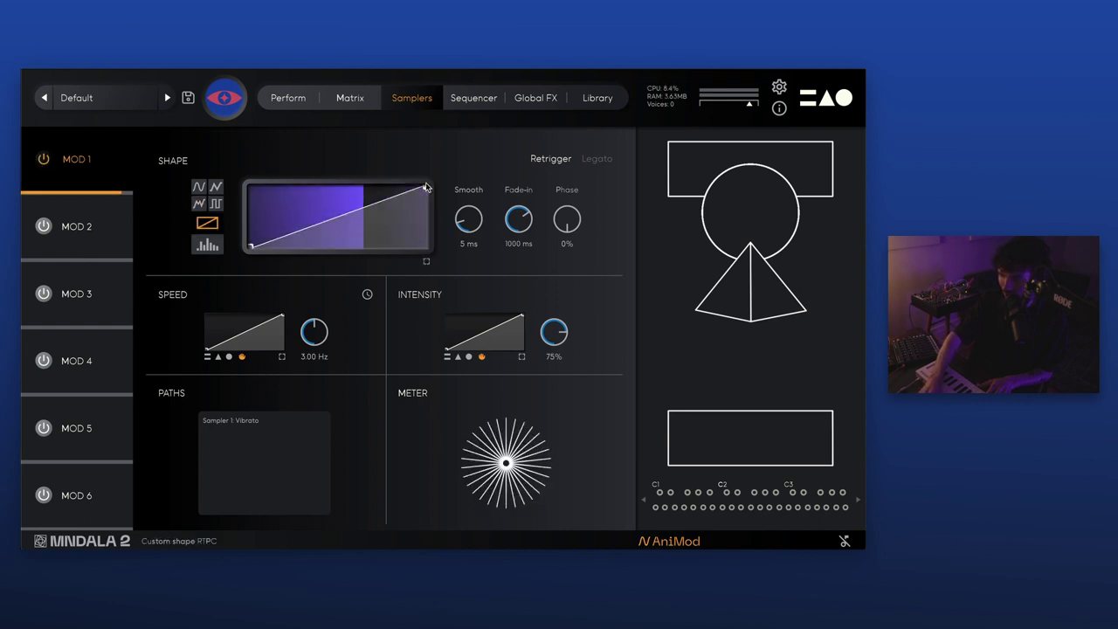
left_click_drag(426, 186, 425, 210)
left_click_drag(437, 304, 439, 309)
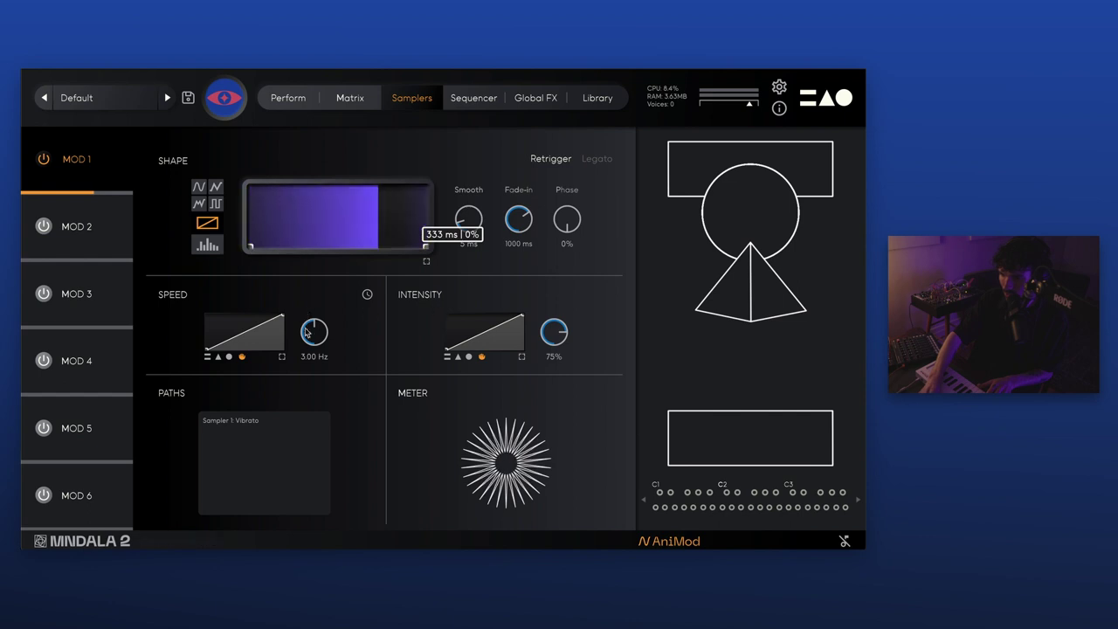
left_click_drag(312, 332, 304, 381)
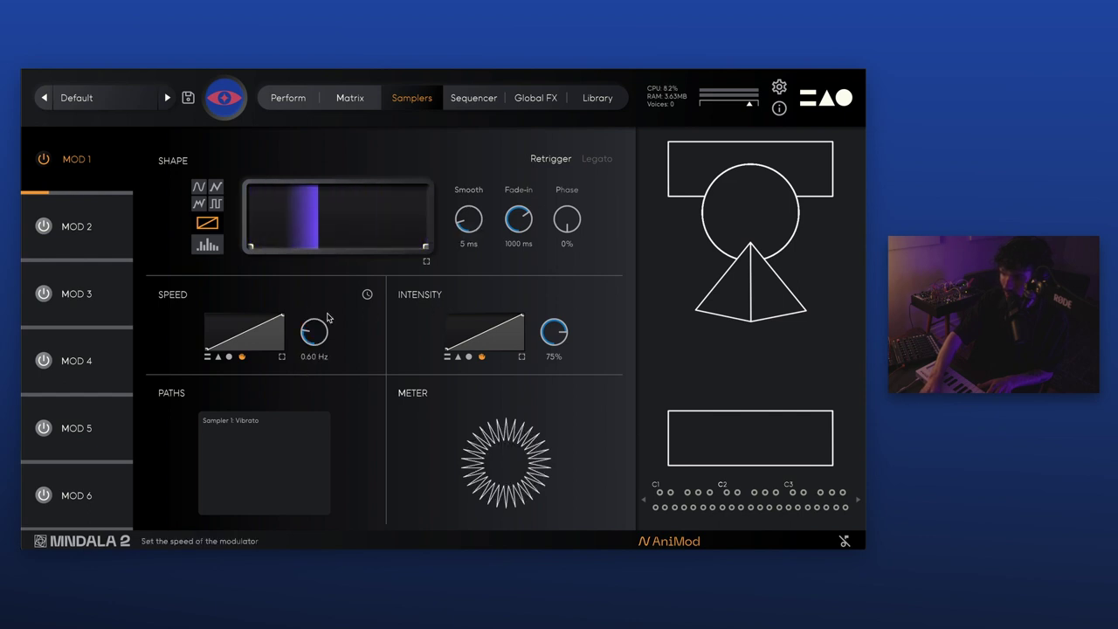
Draw peaks into MOD 1's shape and set intensity to 100% and speed to 0.30 Hz
left_click(265, 247)
left_click_drag(278, 242, 280, 235)
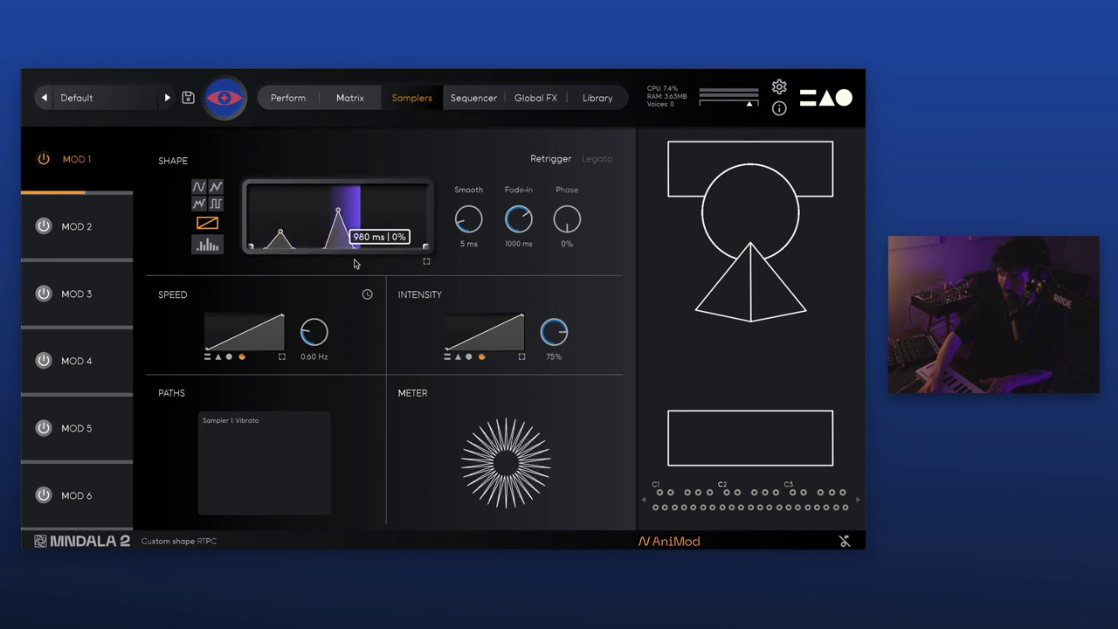
left_click_drag(390, 251, 408, 273)
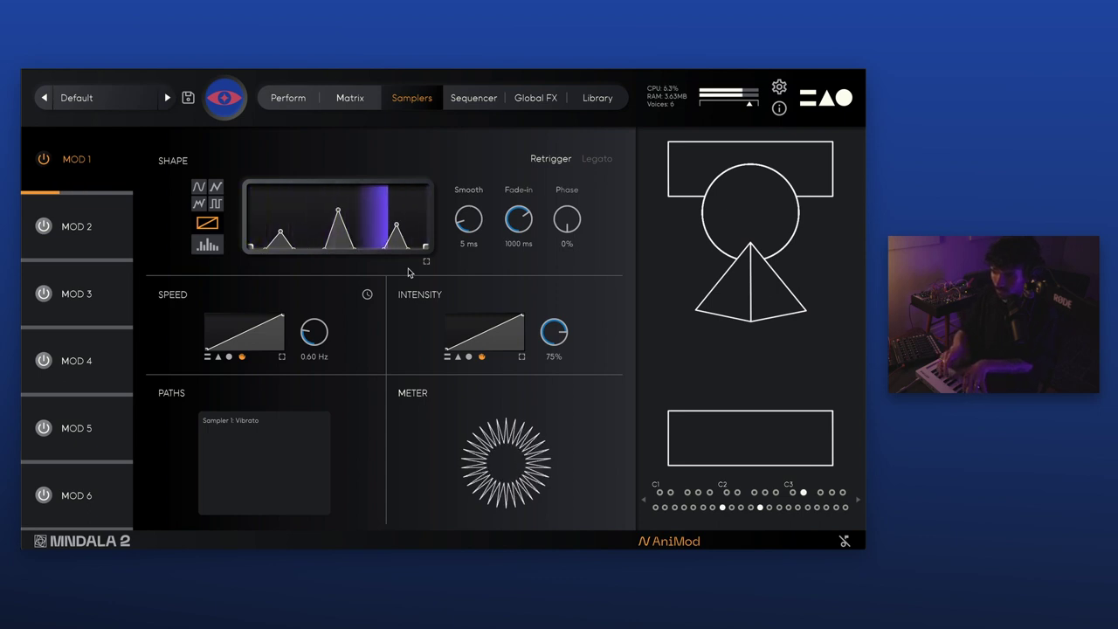
left_click_drag(554, 336, 558, 322)
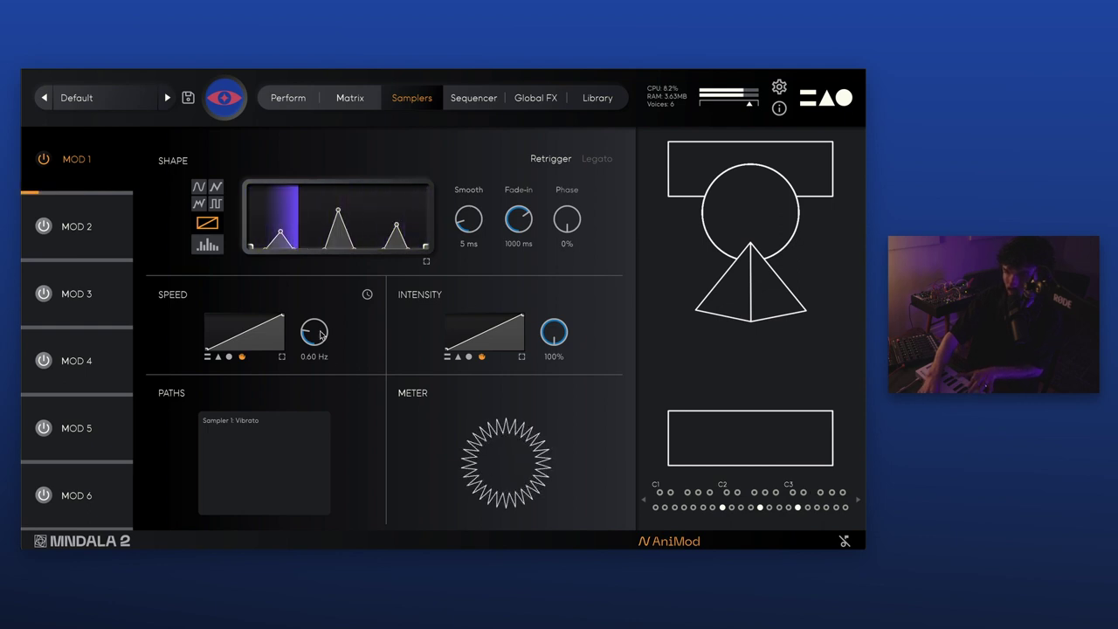
left_click_drag(322, 335, 316, 341)
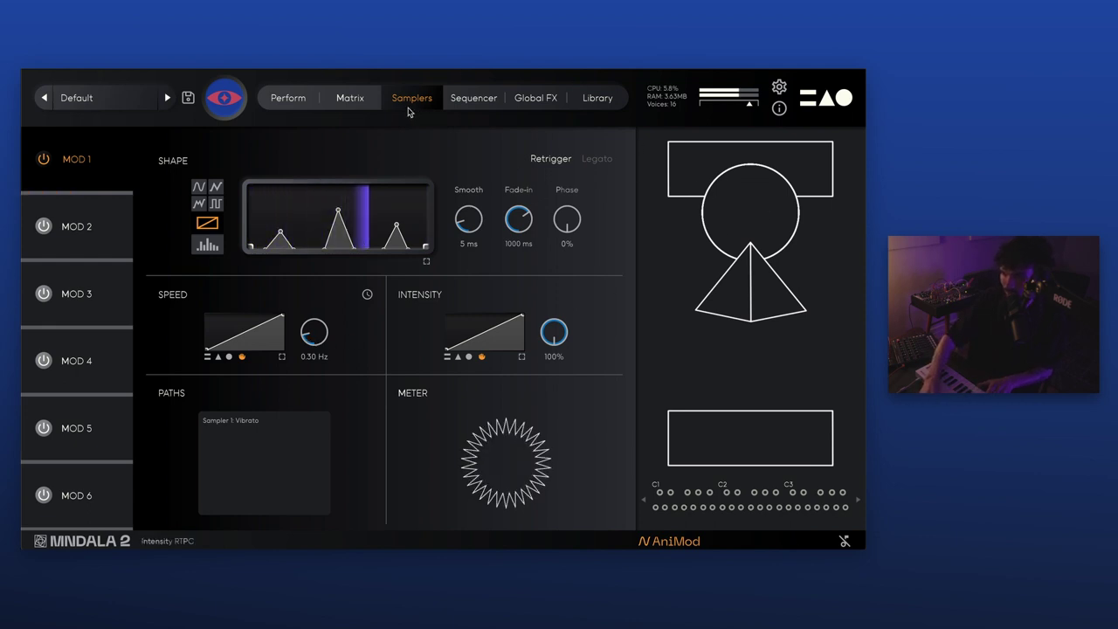
Return to Lush Pad's sampler settings and then reopen the MOD 1 modulator editor
left_click(403, 104)
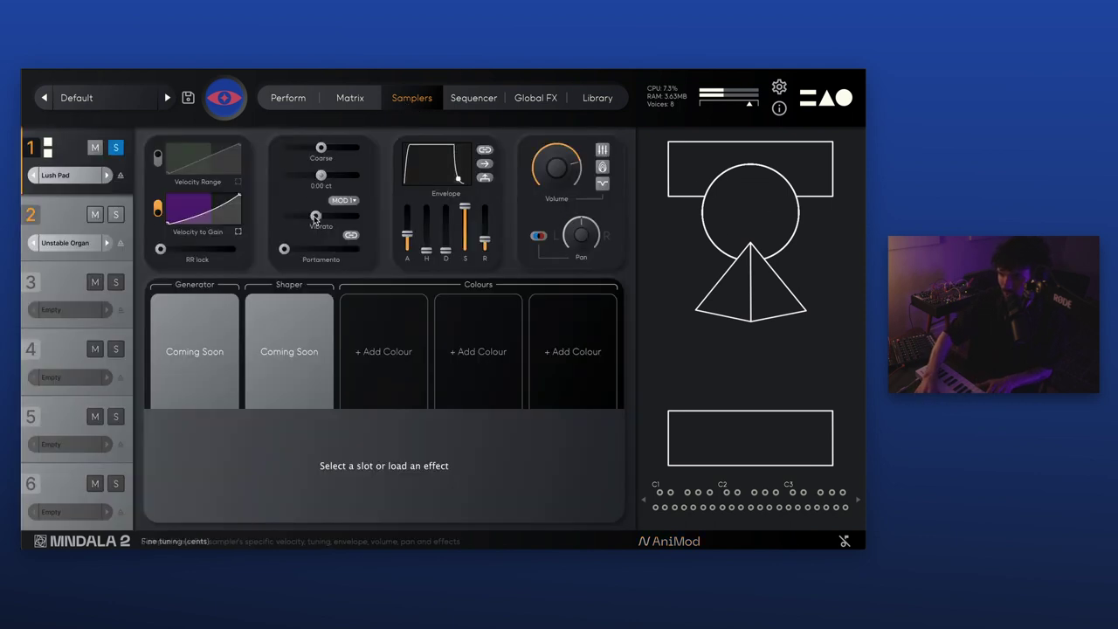
mouse_move(315, 218)
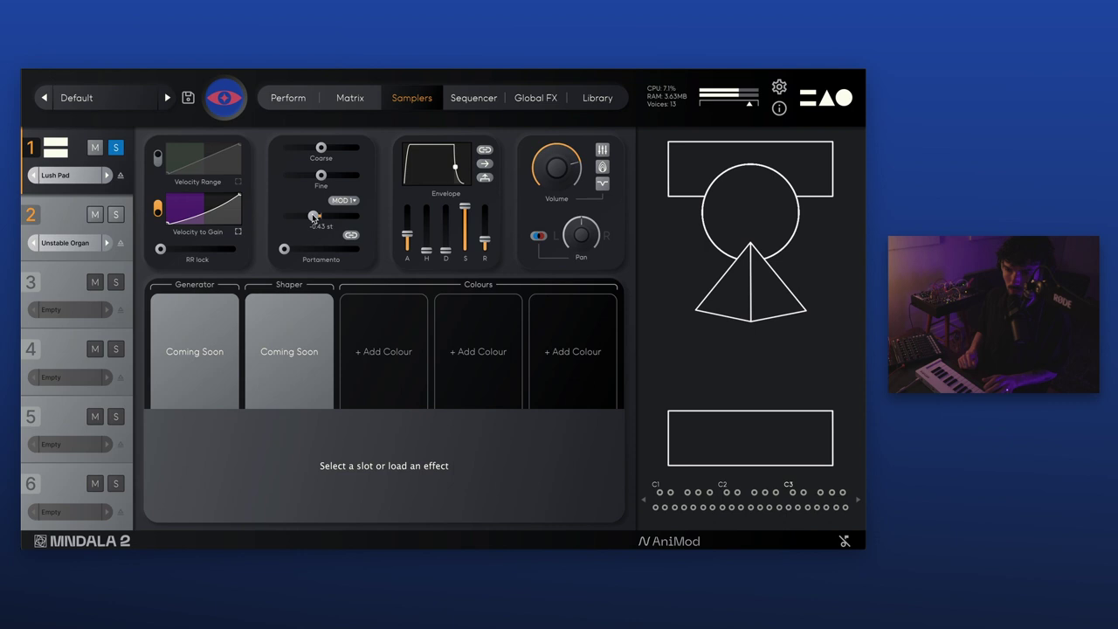
left_click(650, 543)
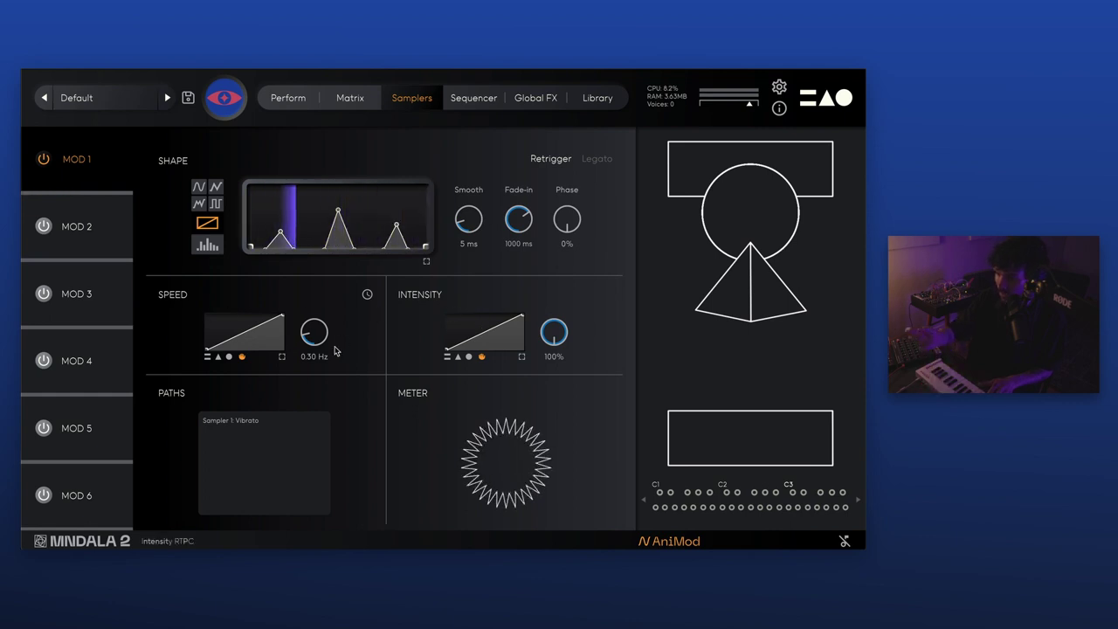
Link MOD 1's speed to the Y axis and raise it from 0.30 Hz to 0.65 Hz
left_click(218, 358)
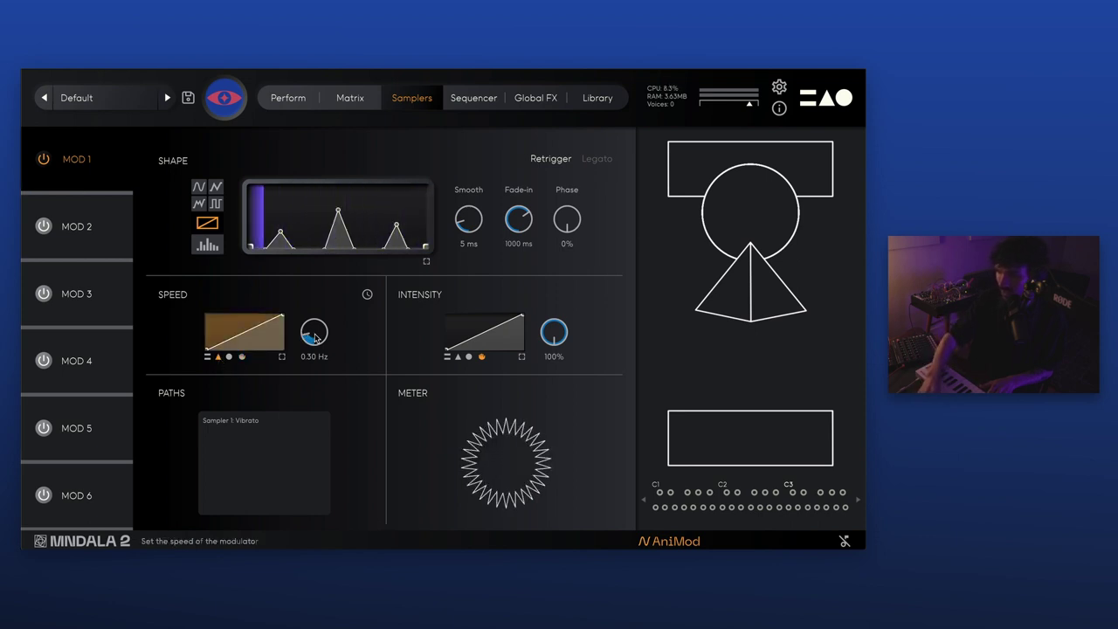
left_click_drag(316, 339, 320, 329)
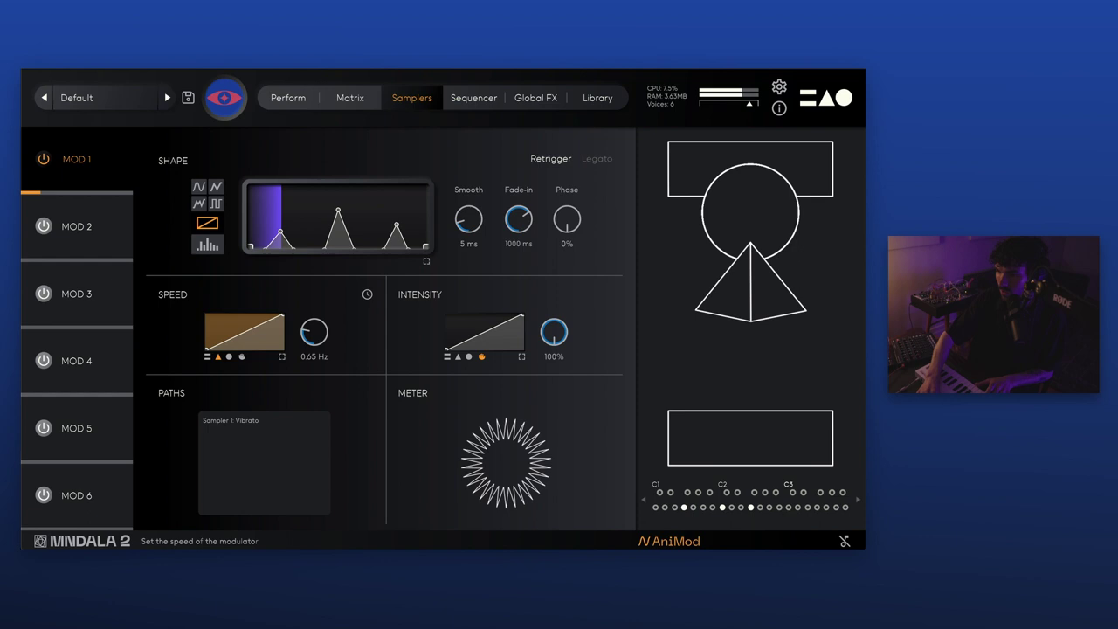
Make MOD 1 drive the Unstable Organ sampler's vibrato at about -0.49 semitones
left_click(231, 421)
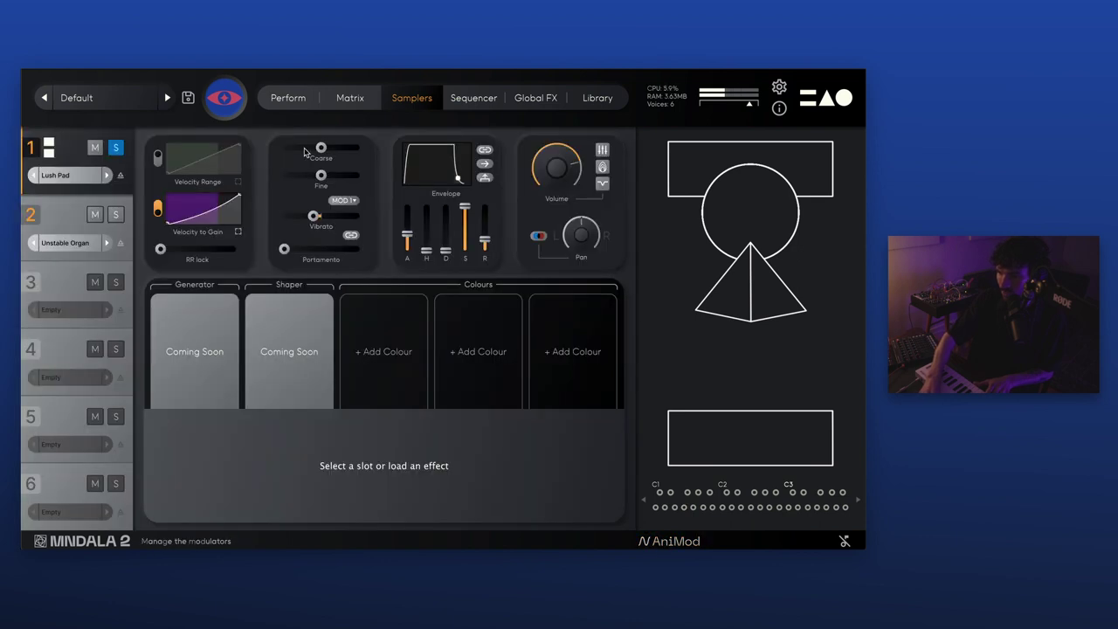
left_click(80, 217)
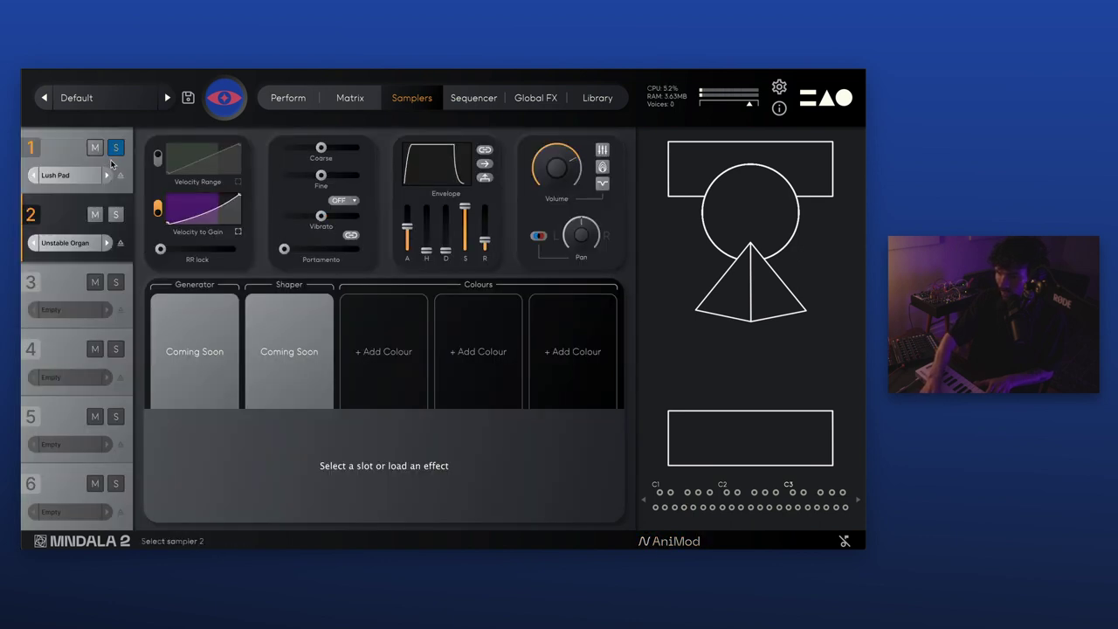
left_click(340, 207)
left_click(348, 228)
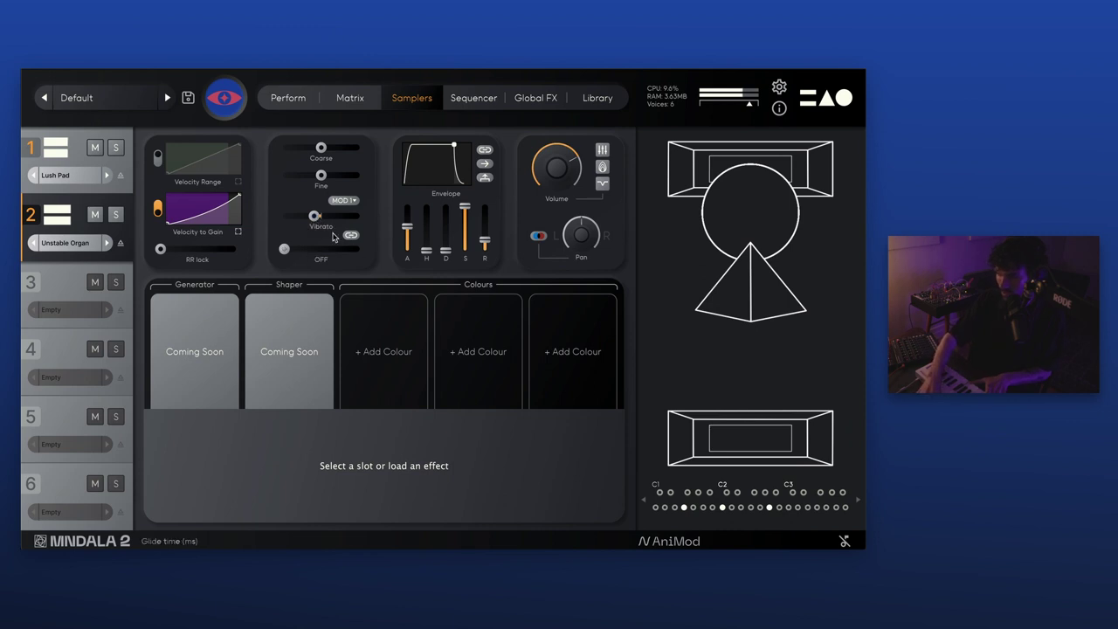
left_click_drag(317, 218, 312, 219)
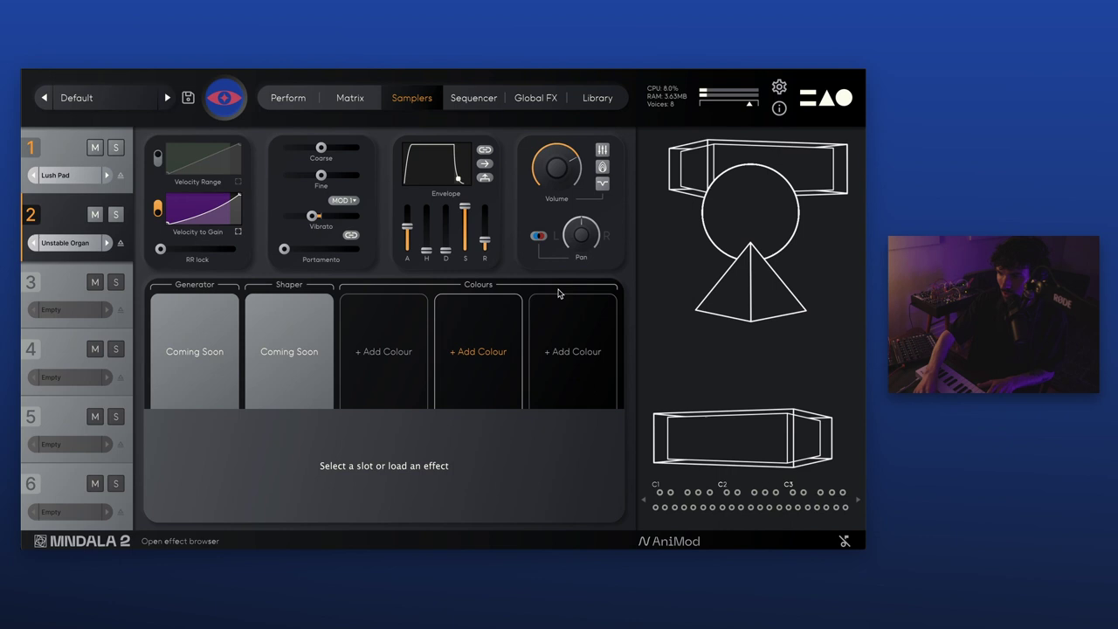
Put a Bandpass filter in the first Global FX colour slot (10500 Hz cutoff, 8 Q)
left_click(522, 101)
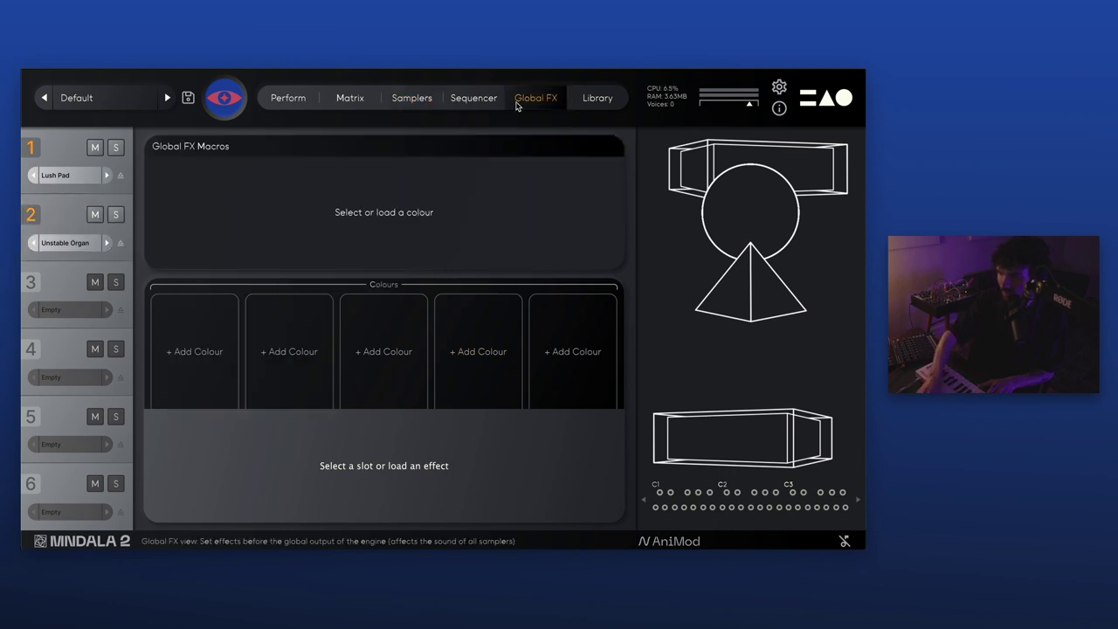
left_click(200, 354)
left_click(193, 266)
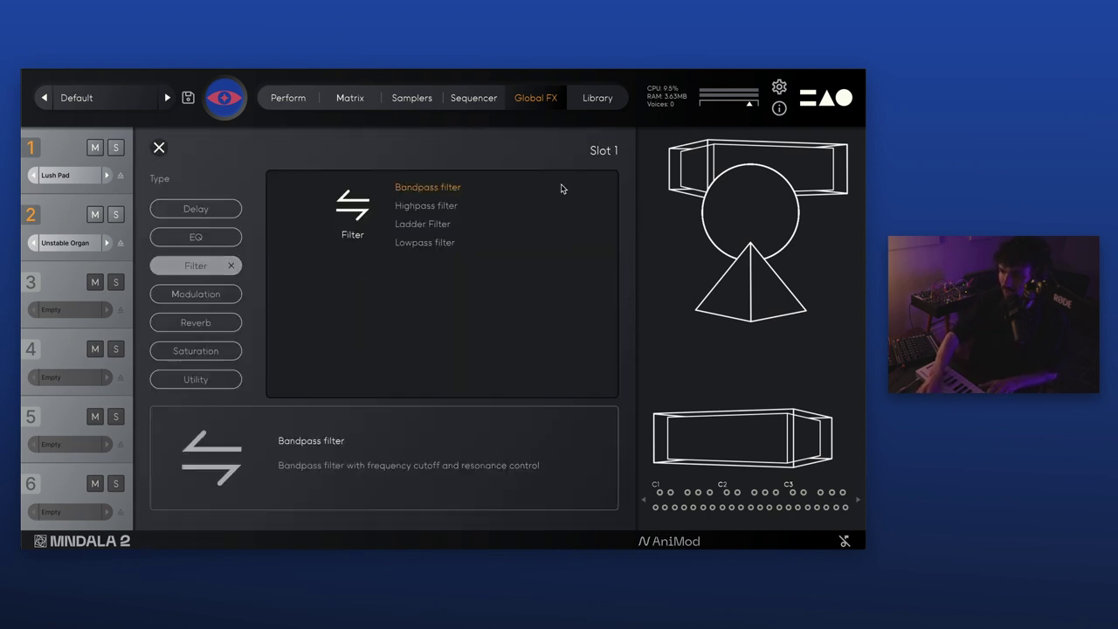
left_click(439, 187)
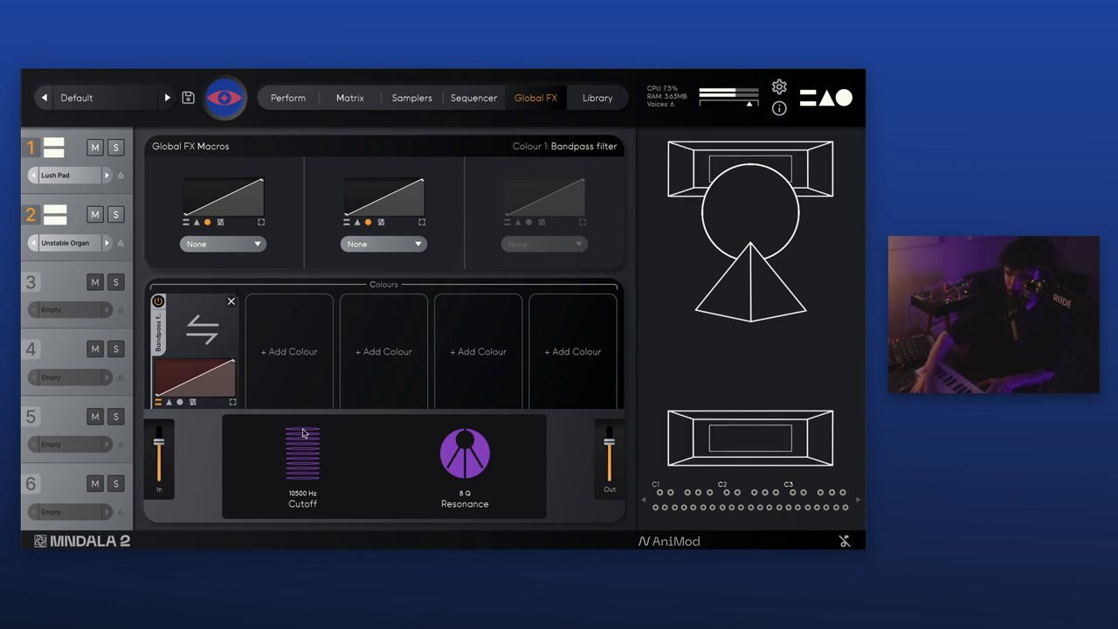
Adjust the Bandpass cutoff and resonance, then assign macro 1 to Cutoff linked to MOD 2
left_click_drag(300, 446, 297, 467)
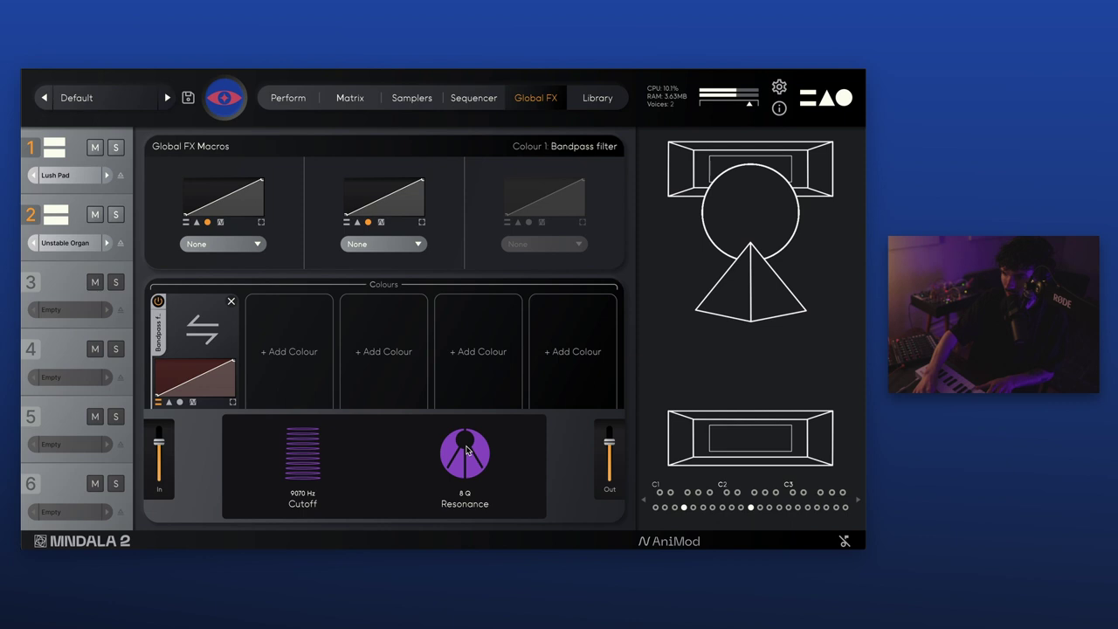
left_click_drag(468, 450, 466, 439)
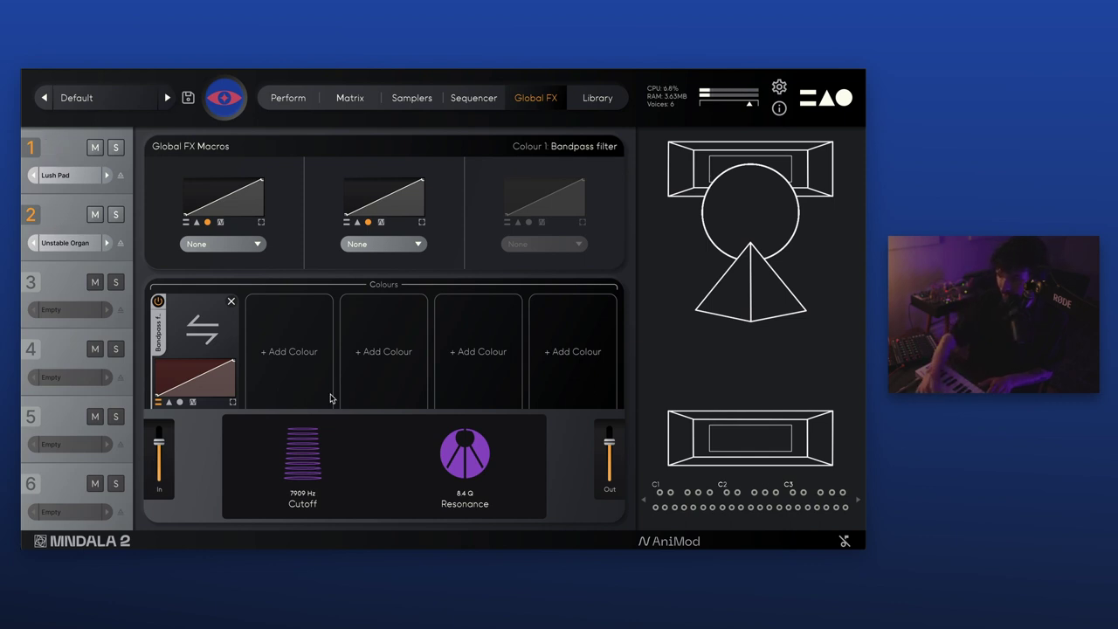
left_click(193, 246)
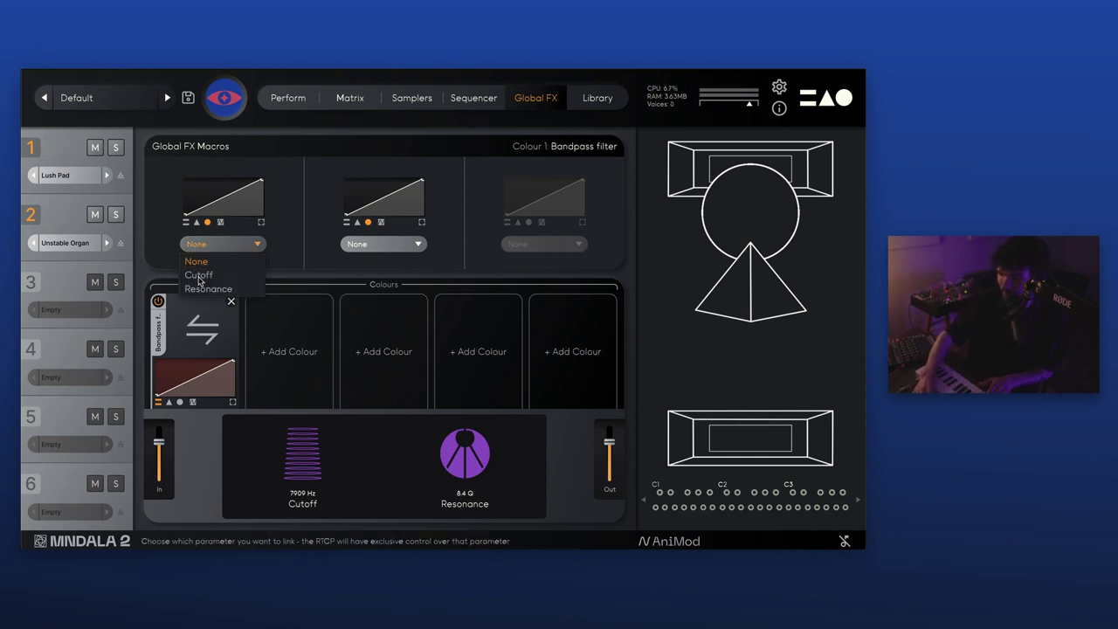
left_click(198, 275)
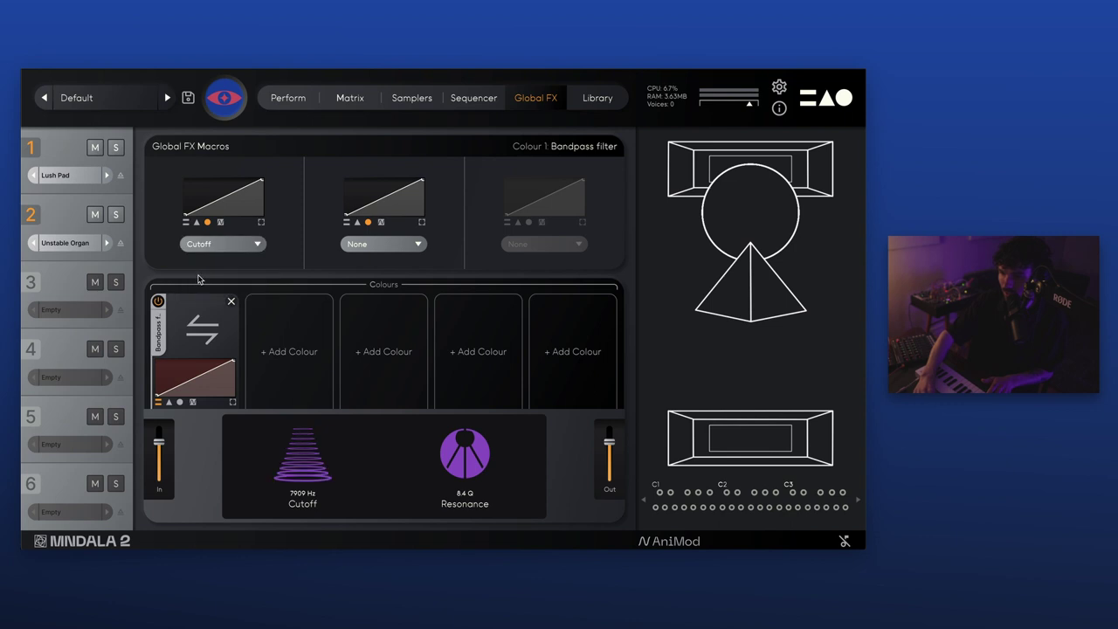
left_click(221, 223)
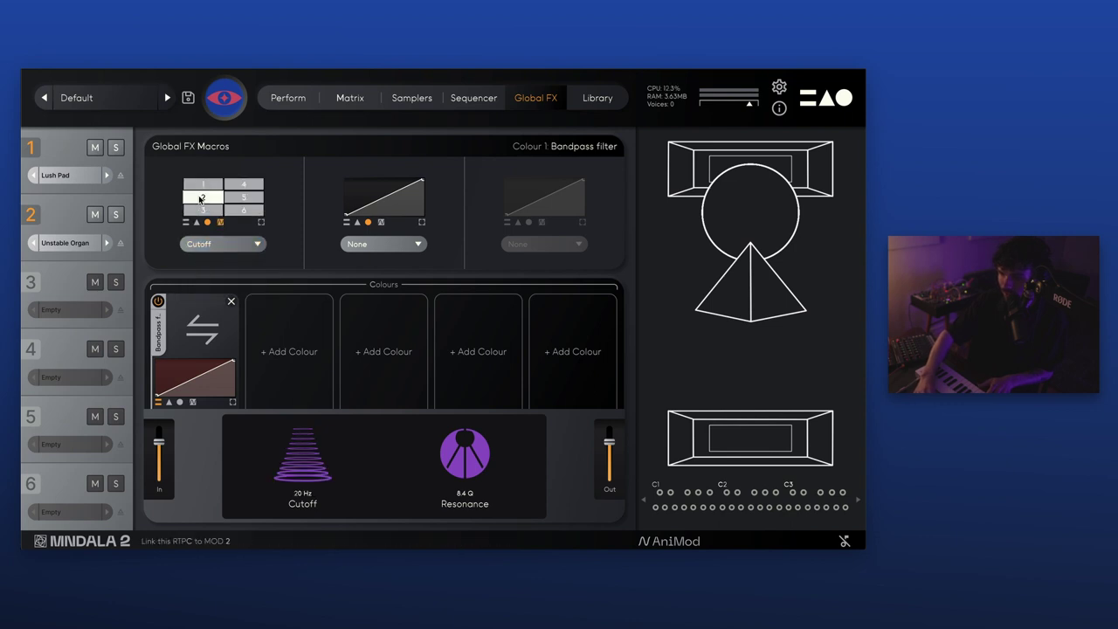
left_click(199, 200)
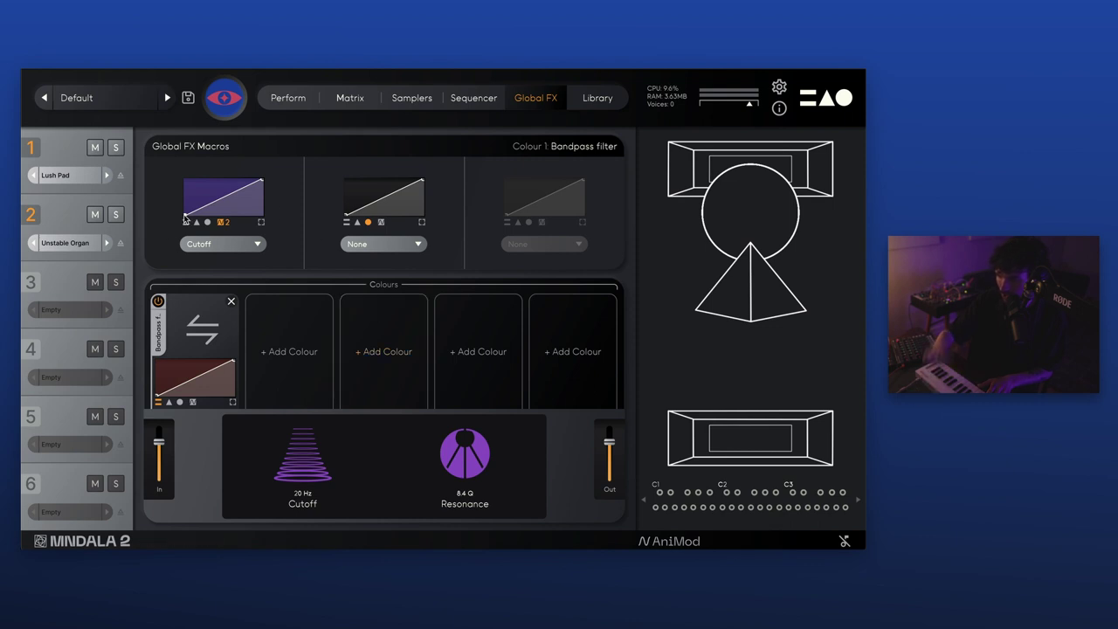
Power on MOD 2 with a stepped shape synced to 1/8, drawing twelve varied step heights
left_click(652, 542)
left_click(42, 229)
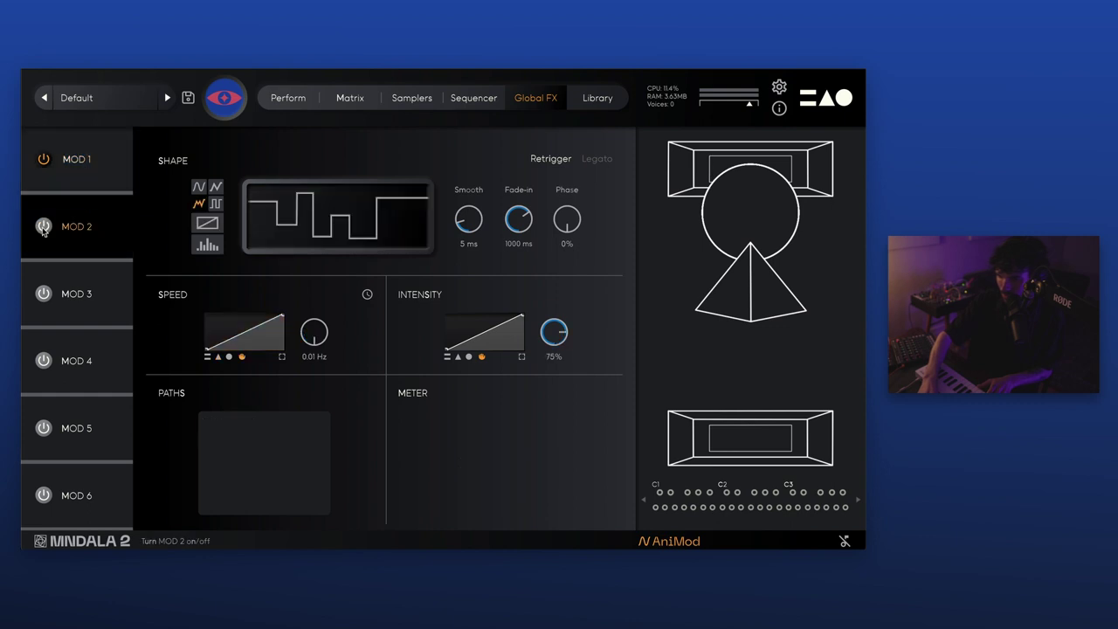
left_click(44, 227)
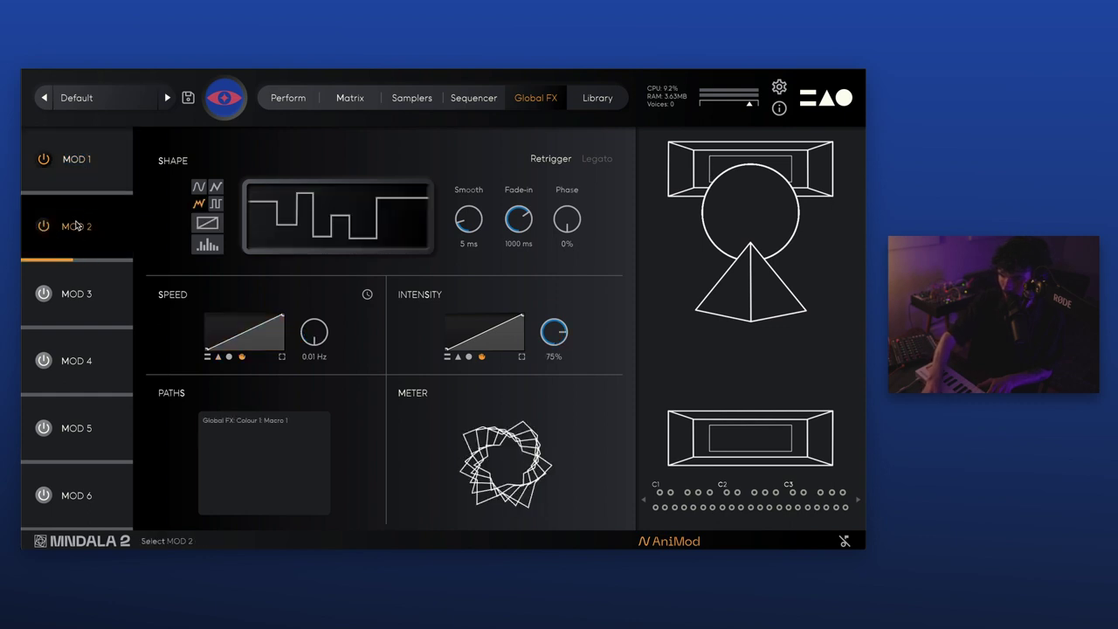
left_click(208, 247)
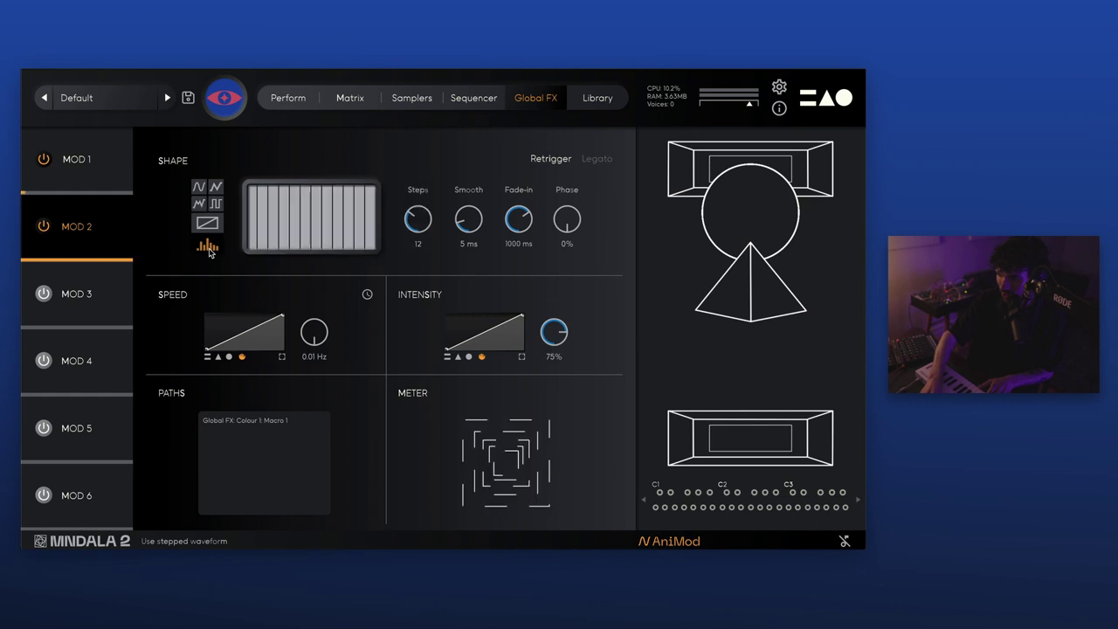
left_click(366, 297)
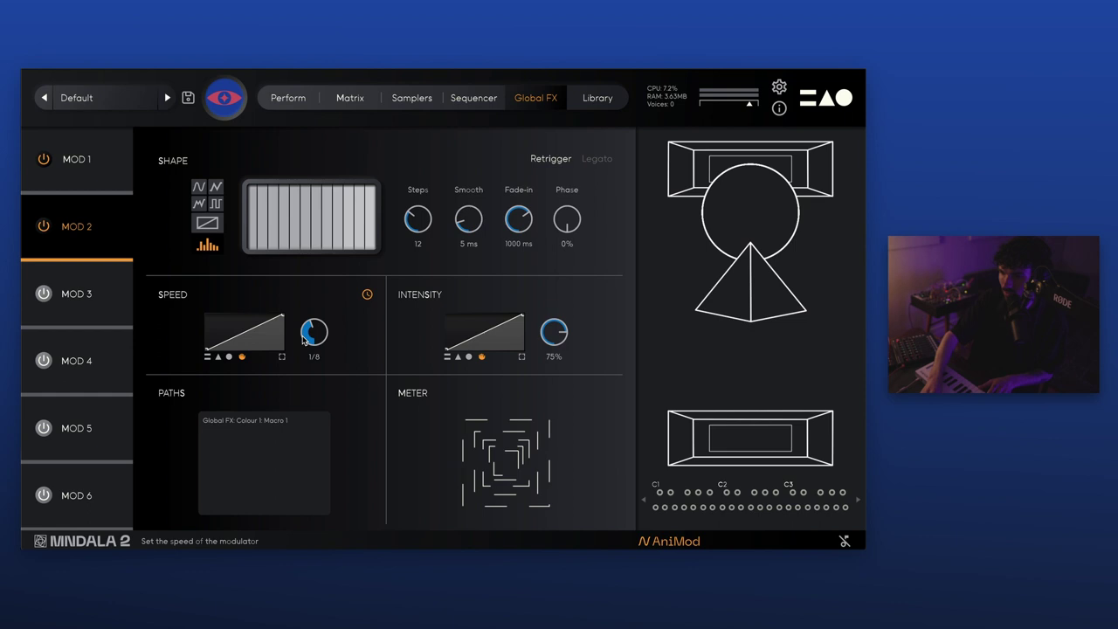
mouse_move(257, 236)
left_mouse_down()
mouse_move(268, 207)
mouse_move(306, 231)
mouse_move(330, 214)
mouse_move(346, 244)
mouse_move(370, 212)
left_mouse_up()
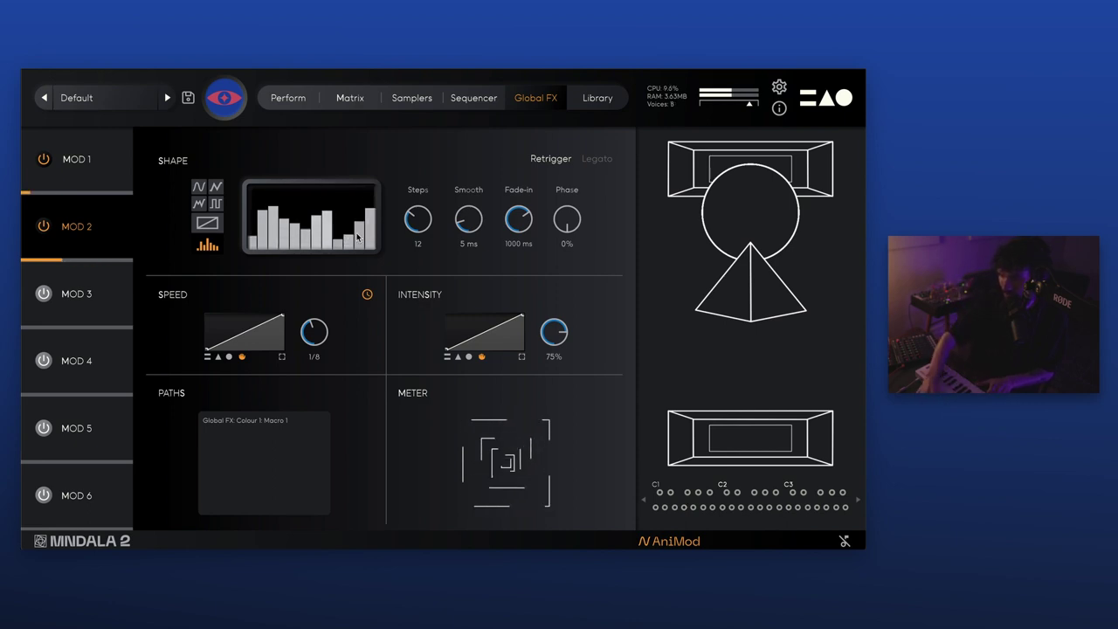
Give MOD 2 slight step smoothing, enable retrigger, and set its fade-in to about 902 ms
left_click_drag(464, 218, 458, 254)
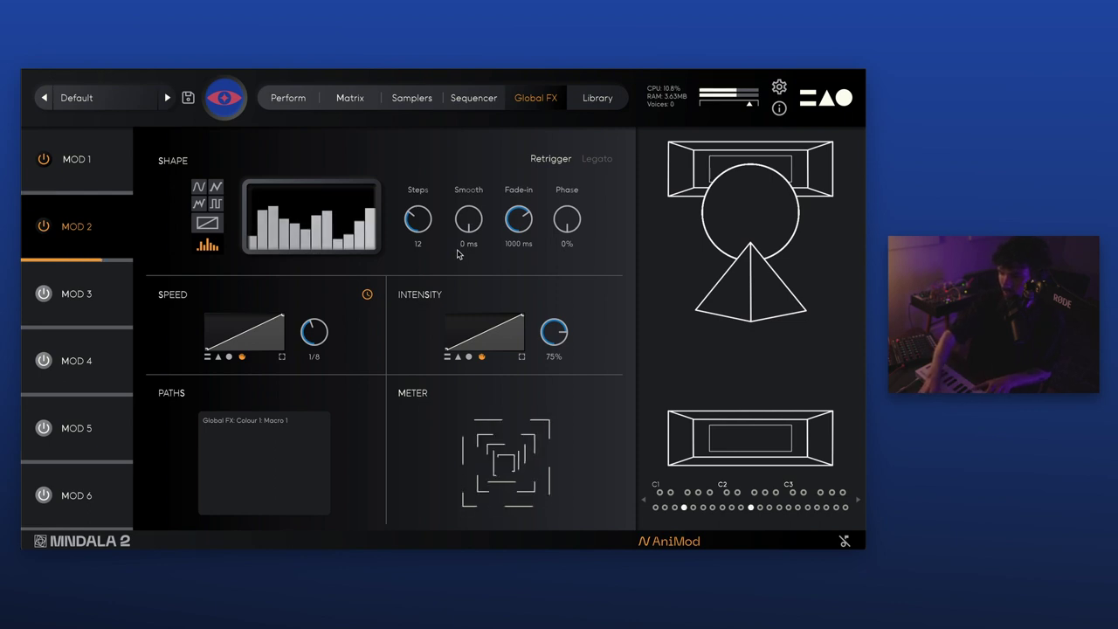
left_click(469, 220)
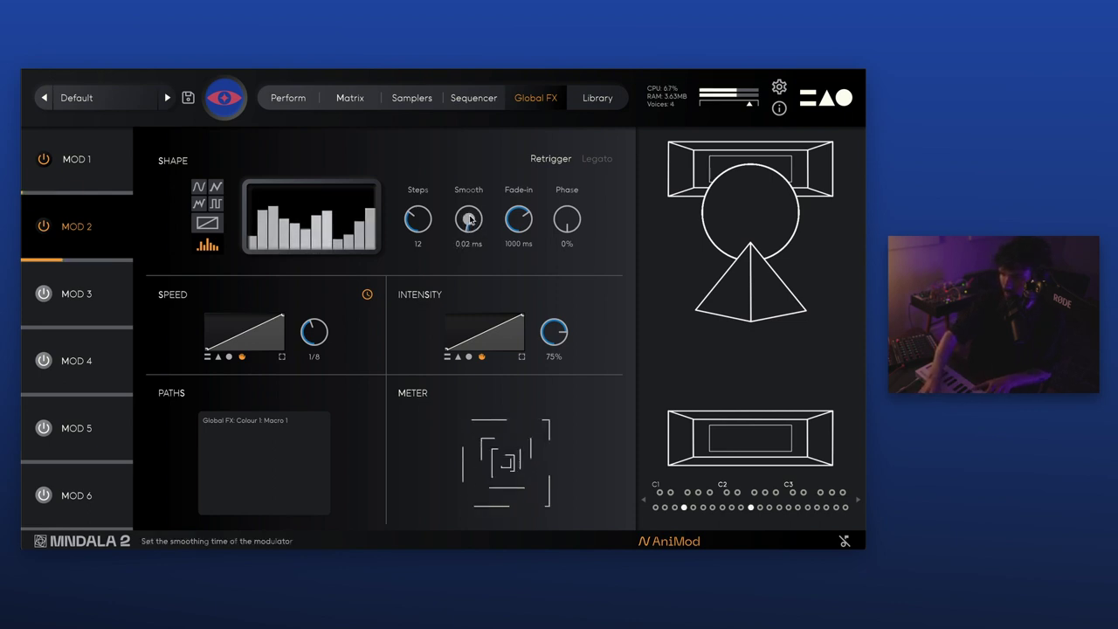
left_click_drag(470, 216, 479, 198)
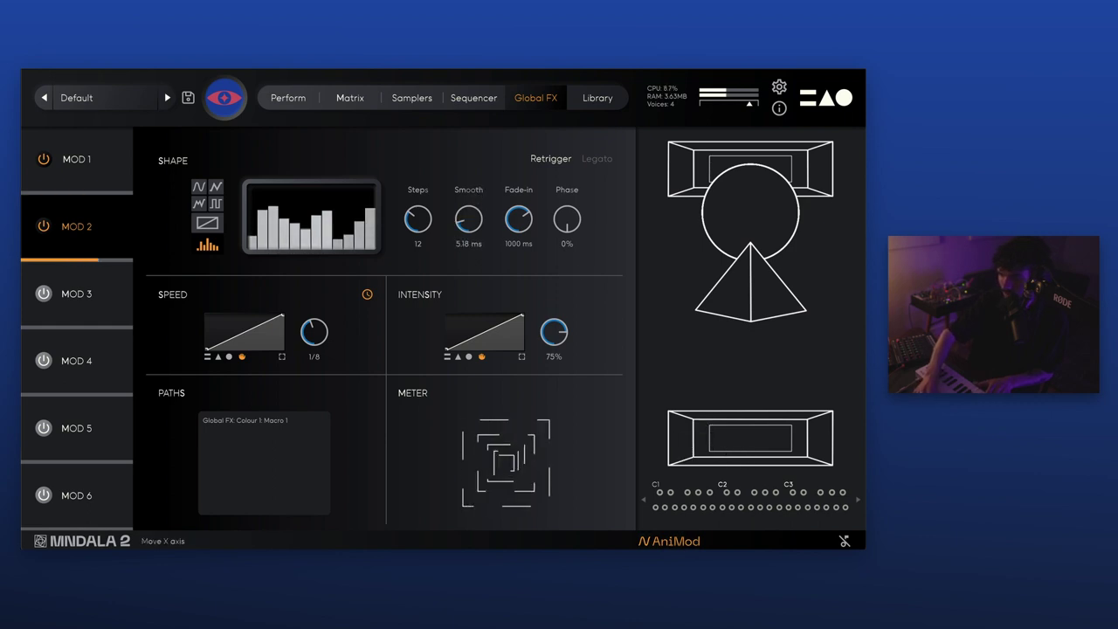
left_click(559, 158)
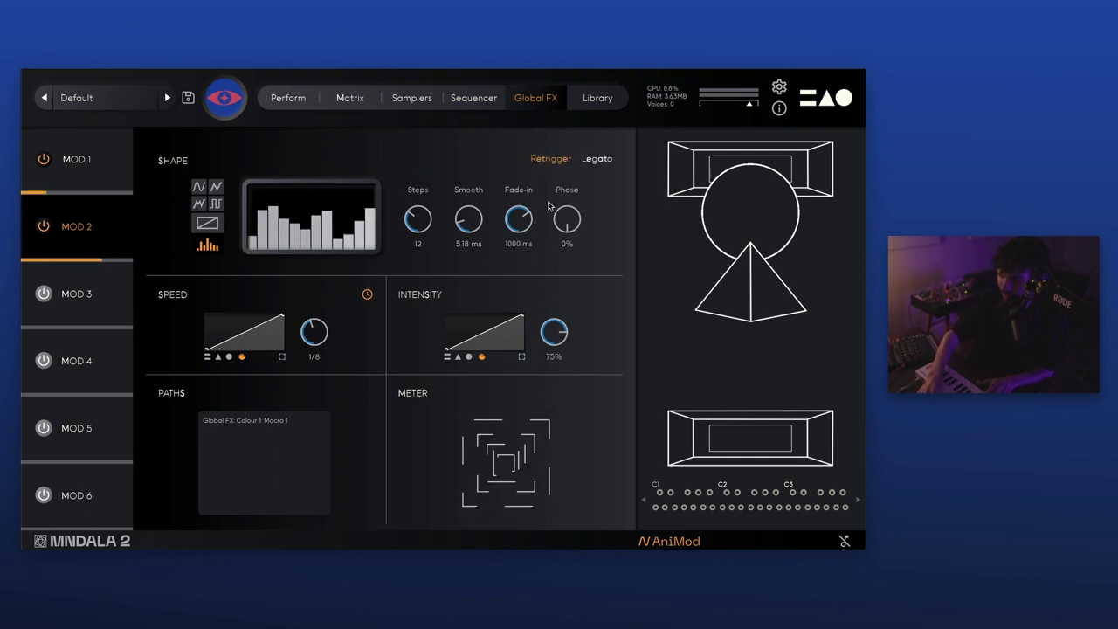
left_click_drag(521, 224, 521, 218)
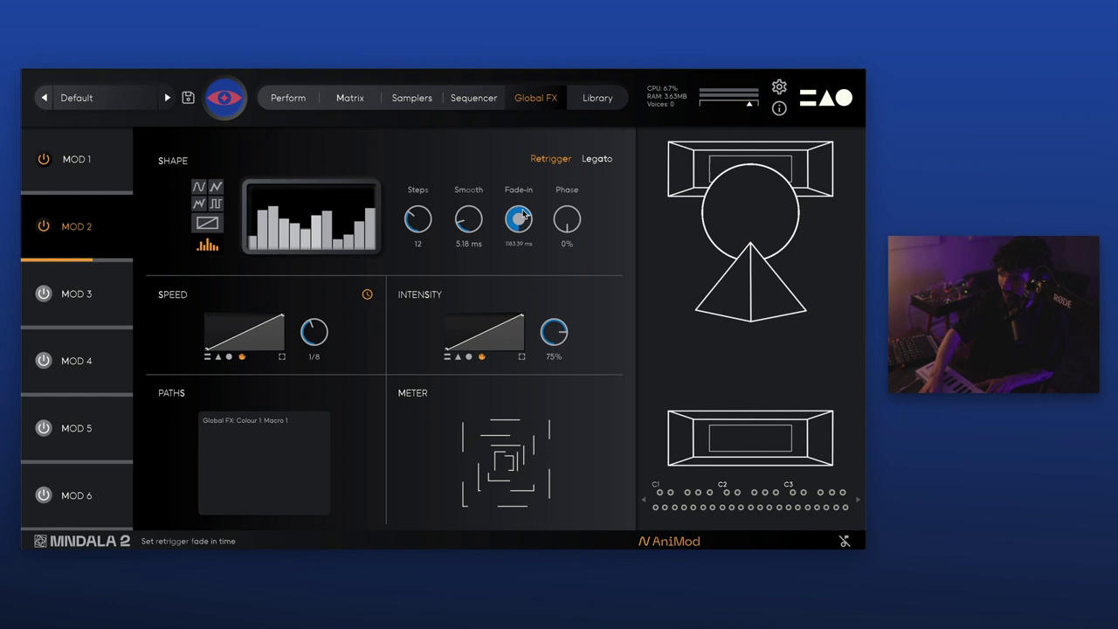
scroll(525, 214, "up", 3)
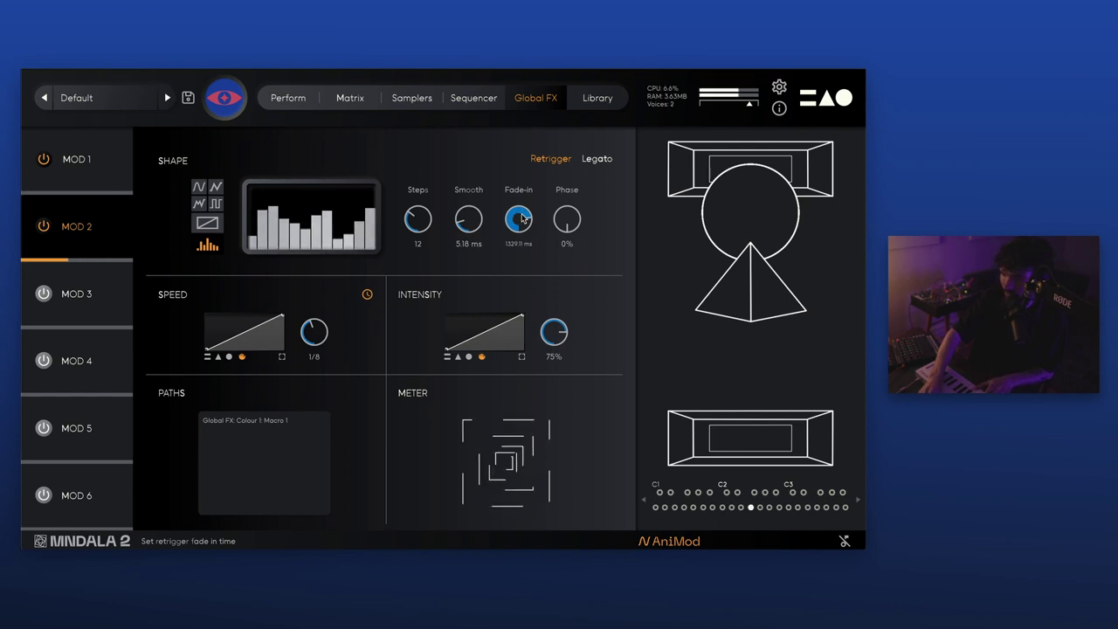
left_click_drag(522, 218, 516, 231)
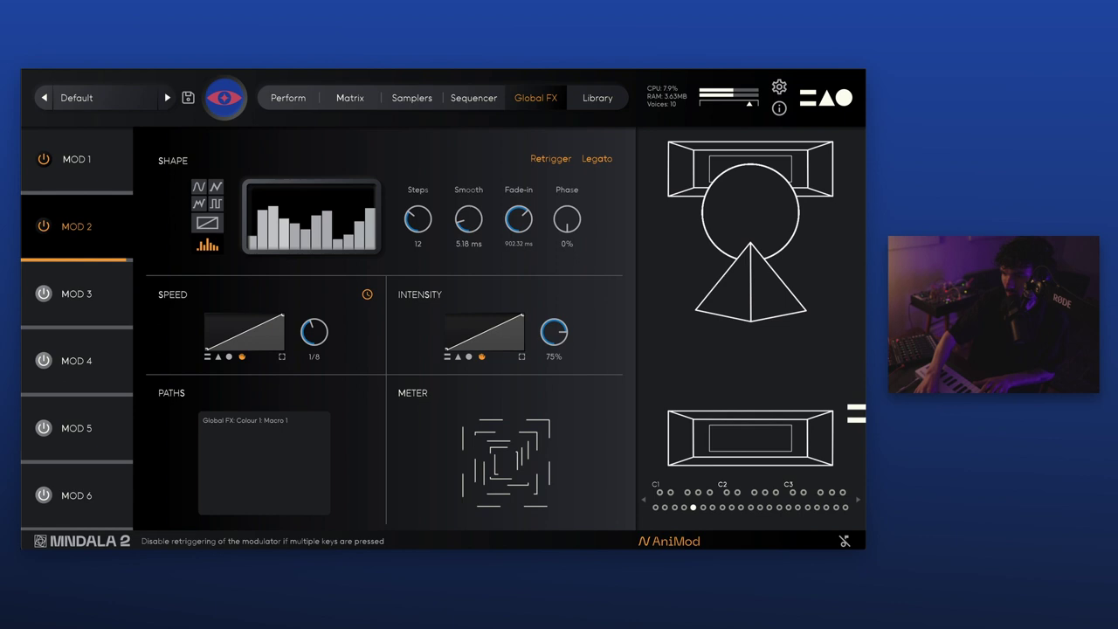
Limit macro 1's cutoff range to 29–63% and bend the Bandpass dry/wet curve upward
left_click(682, 542)
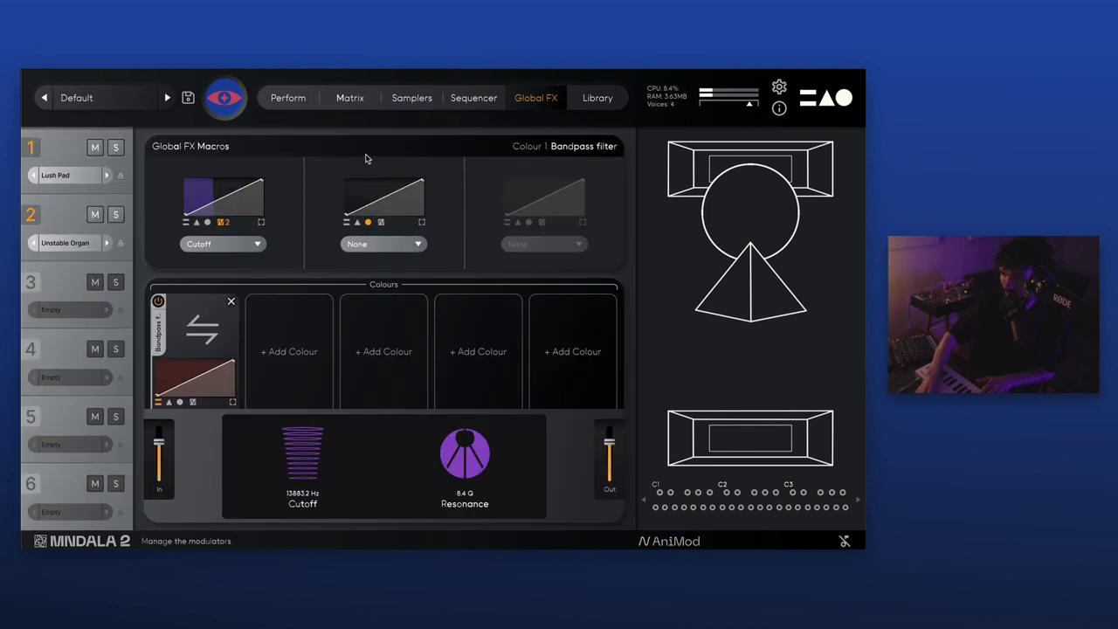
left_click_drag(262, 180, 268, 192)
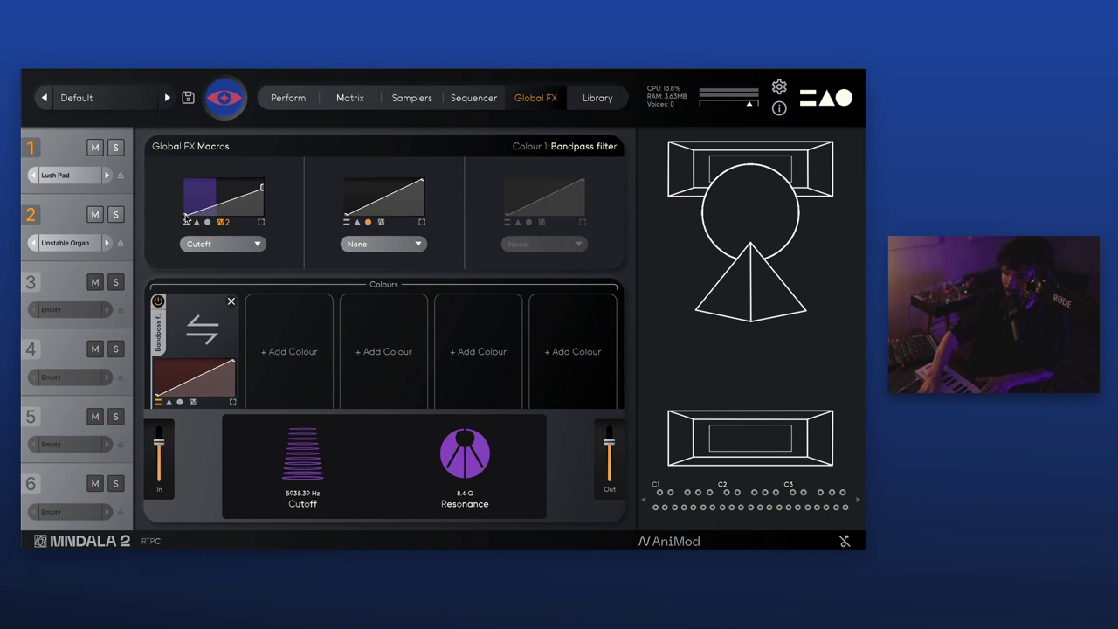
left_click_drag(186, 219, 186, 204)
left_click_drag(264, 191, 265, 194)
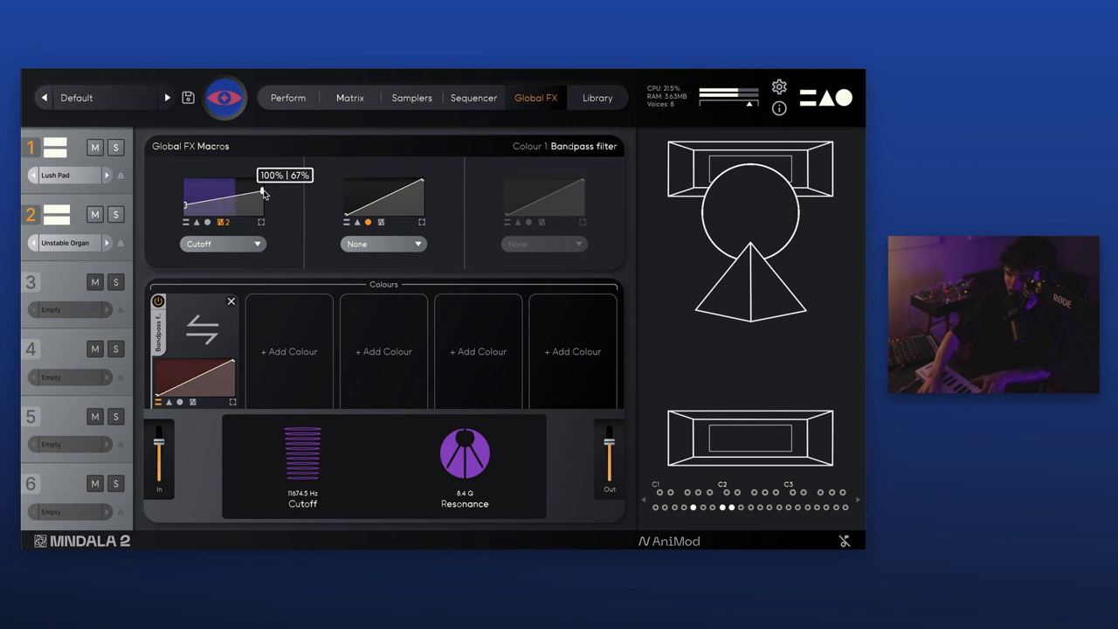
left_click_drag(264, 193, 264, 195)
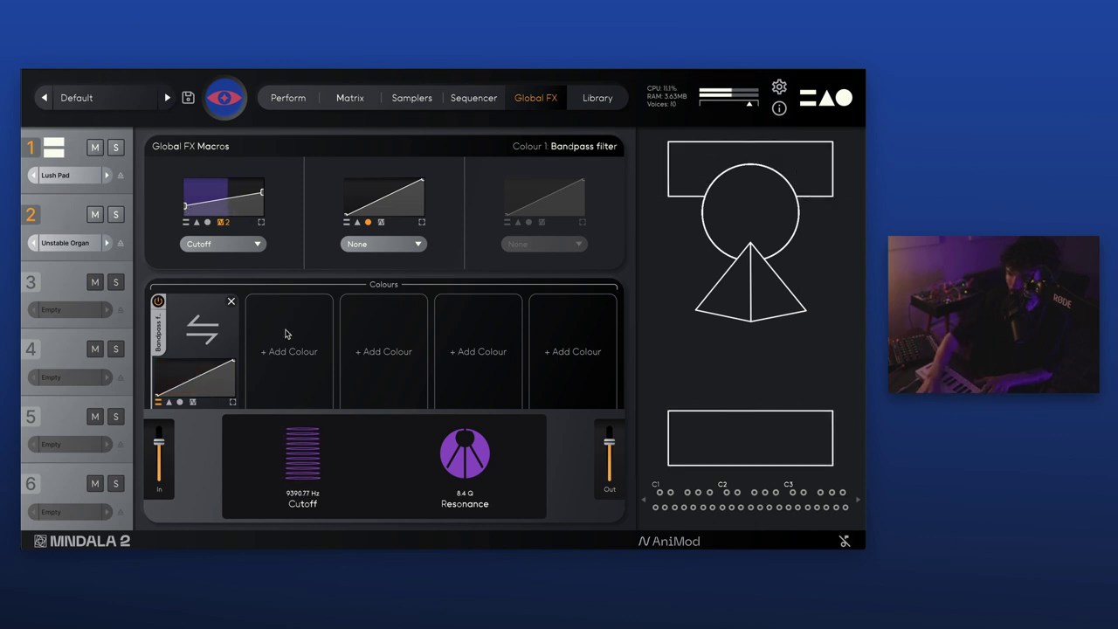
left_click_drag(177, 388, 176, 401)
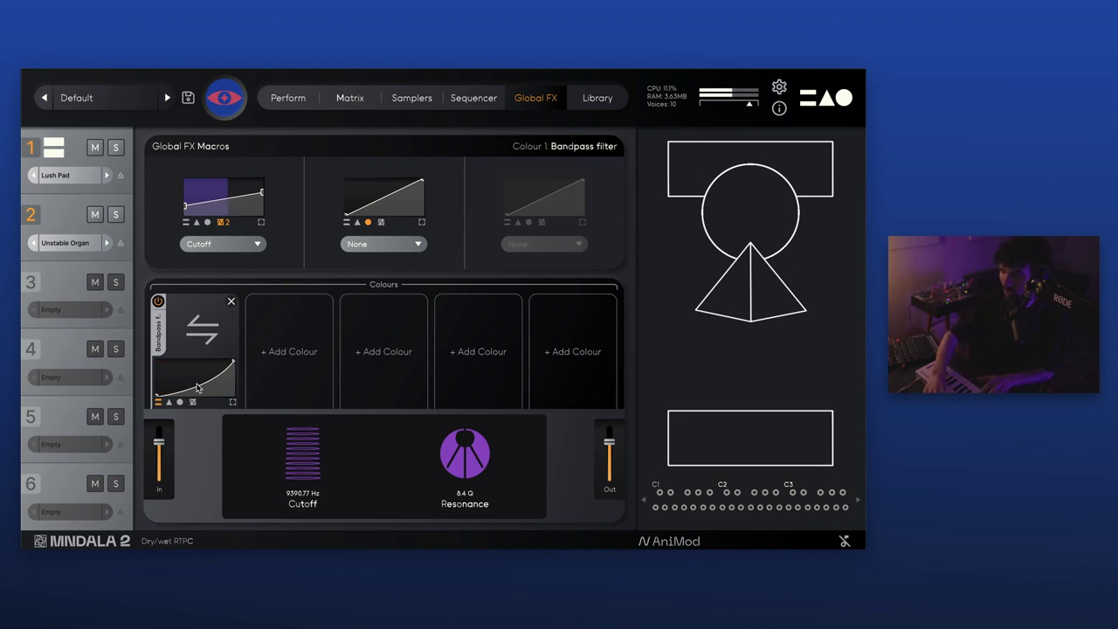
Place the Solar Verb reverb in the fourth Global FX colour slot
left_click(482, 345)
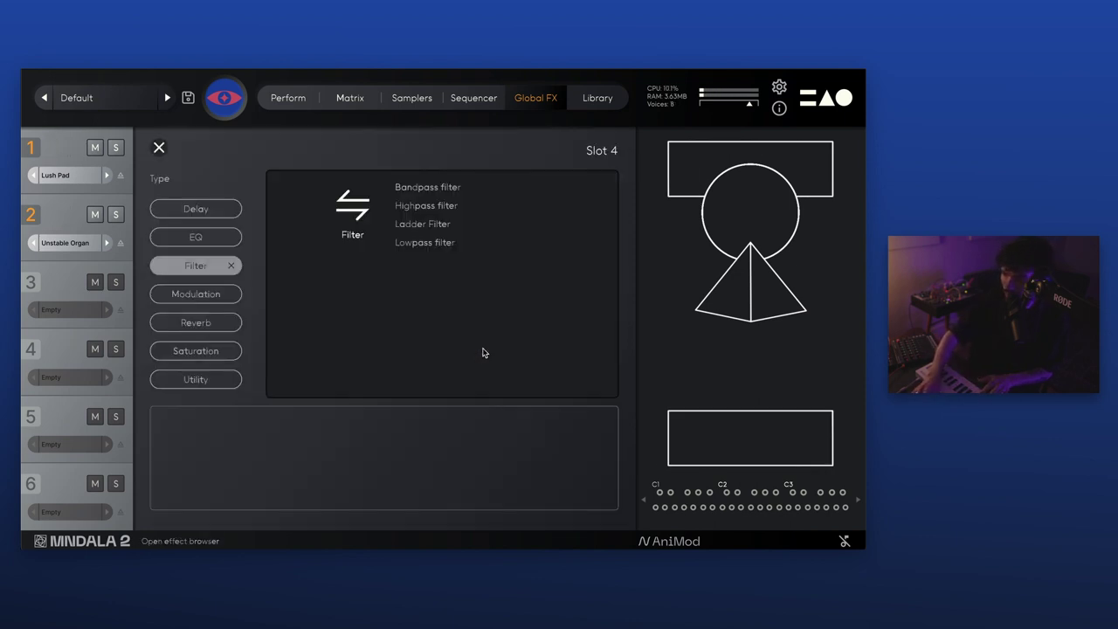
left_click(208, 323)
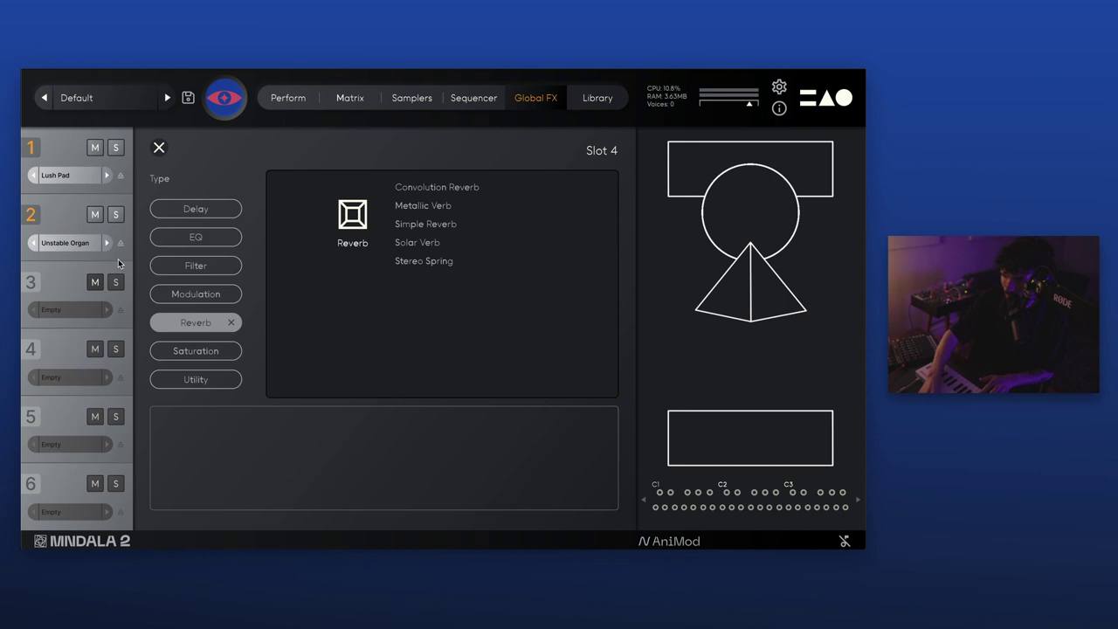
mouse_move(404, 249)
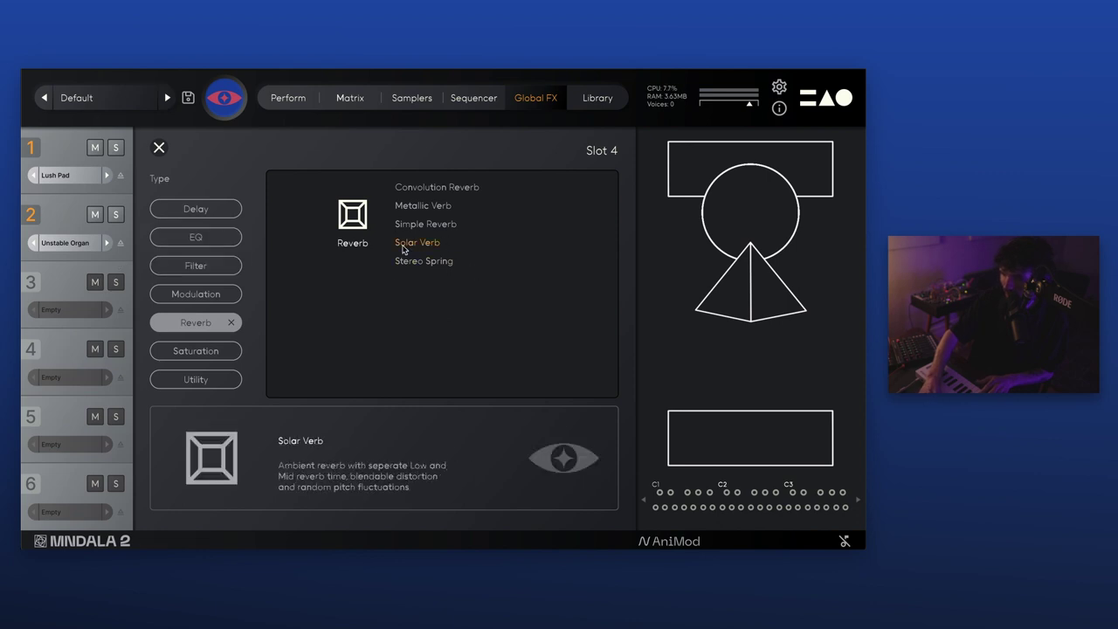
left_click(406, 245)
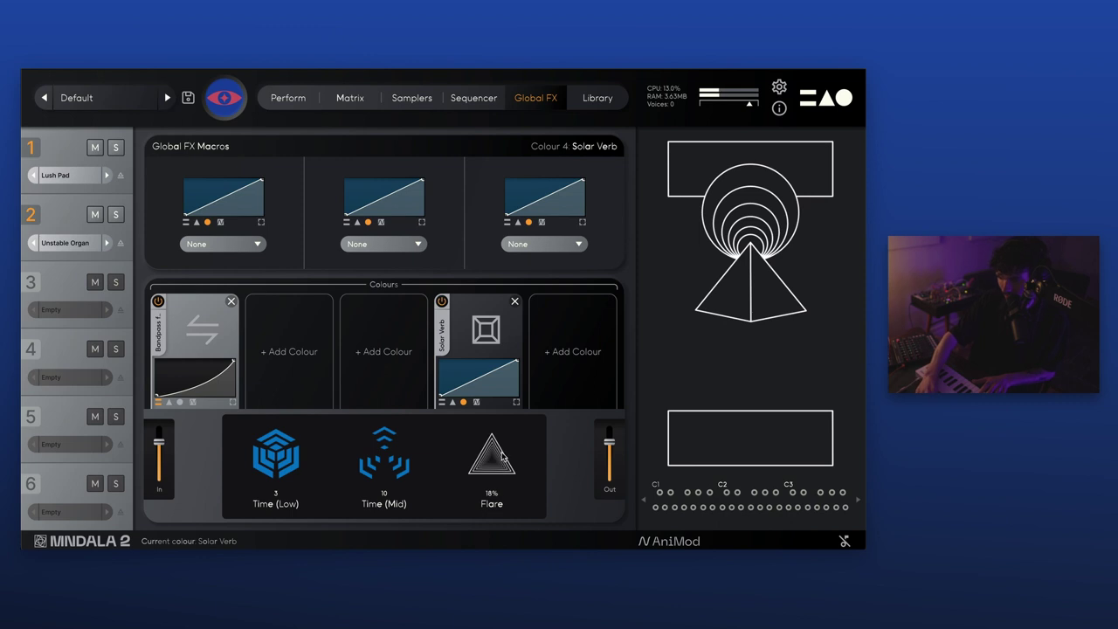
Lengthen Solar Verb's low-band time, set Flare to about 15%, and lower its macro curve's end
left_click_drag(502, 456, 489, 463)
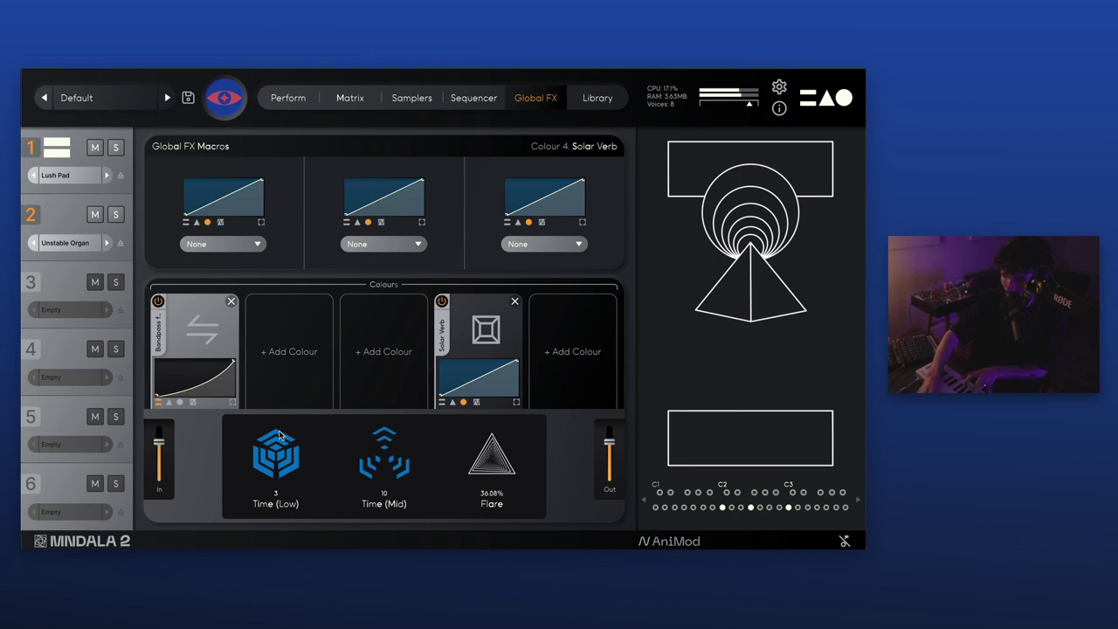
left_click_drag(277, 450, 292, 393)
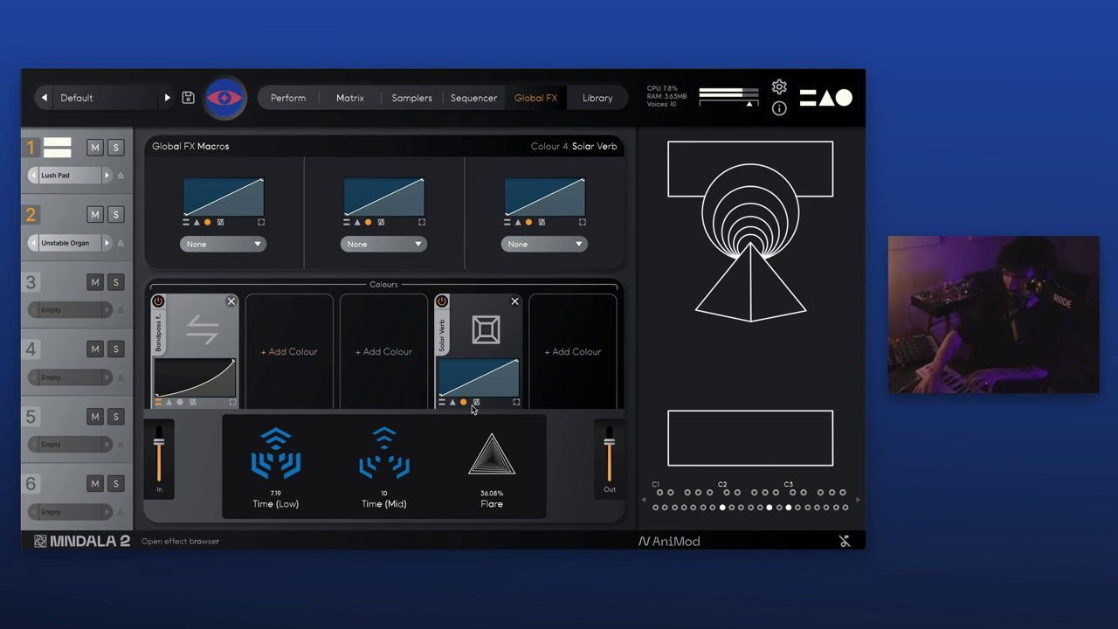
left_click_drag(492, 468, 493, 477)
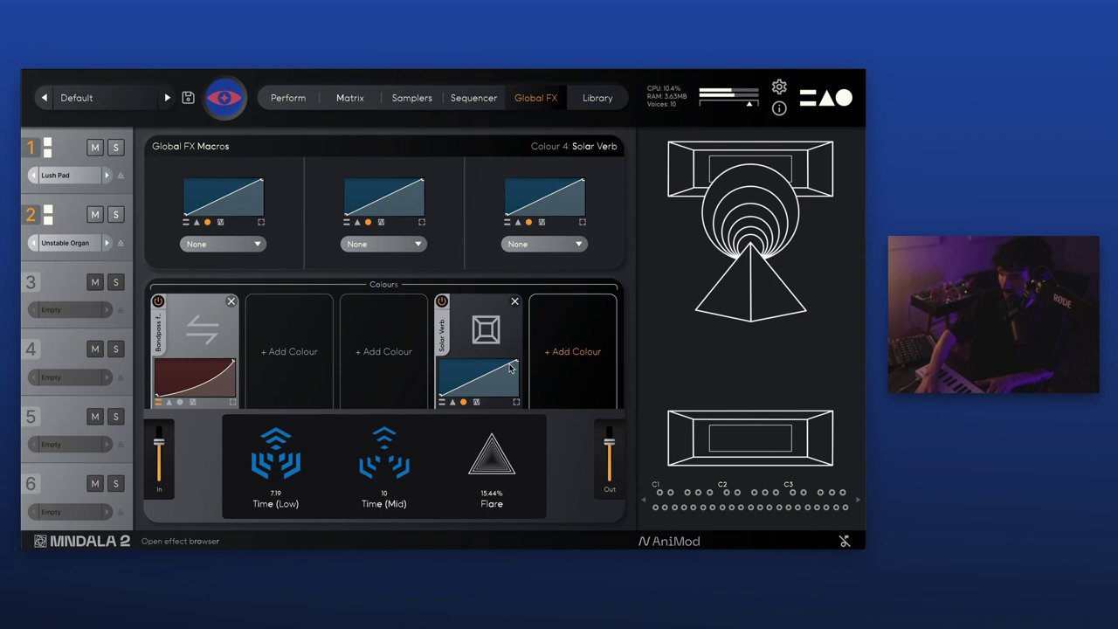
left_click_drag(517, 364, 519, 379)
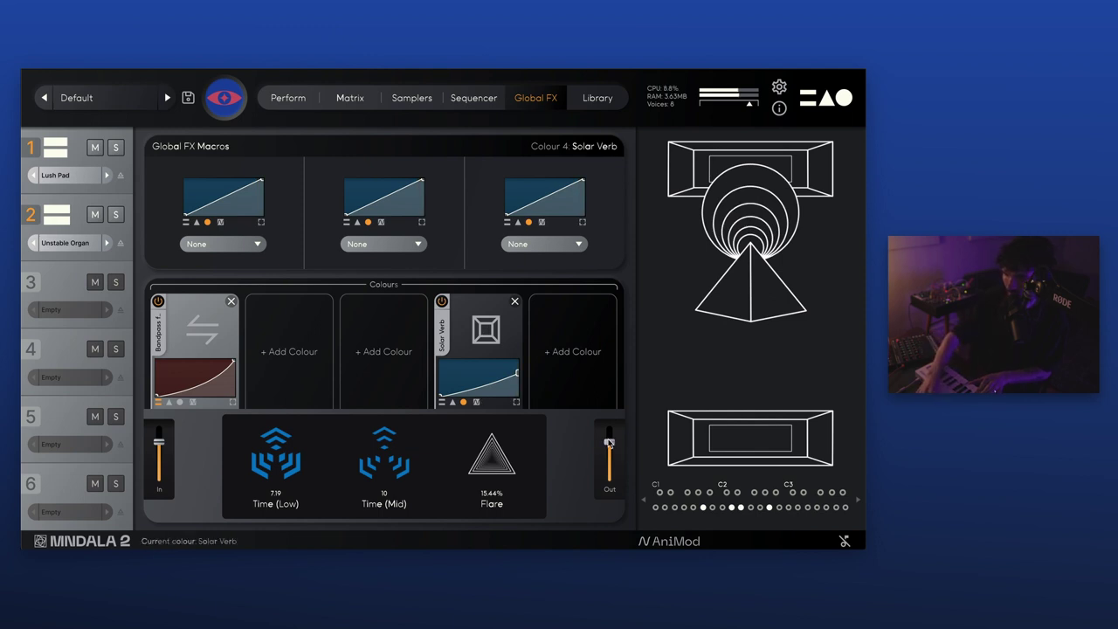
mouse_move(610, 442)
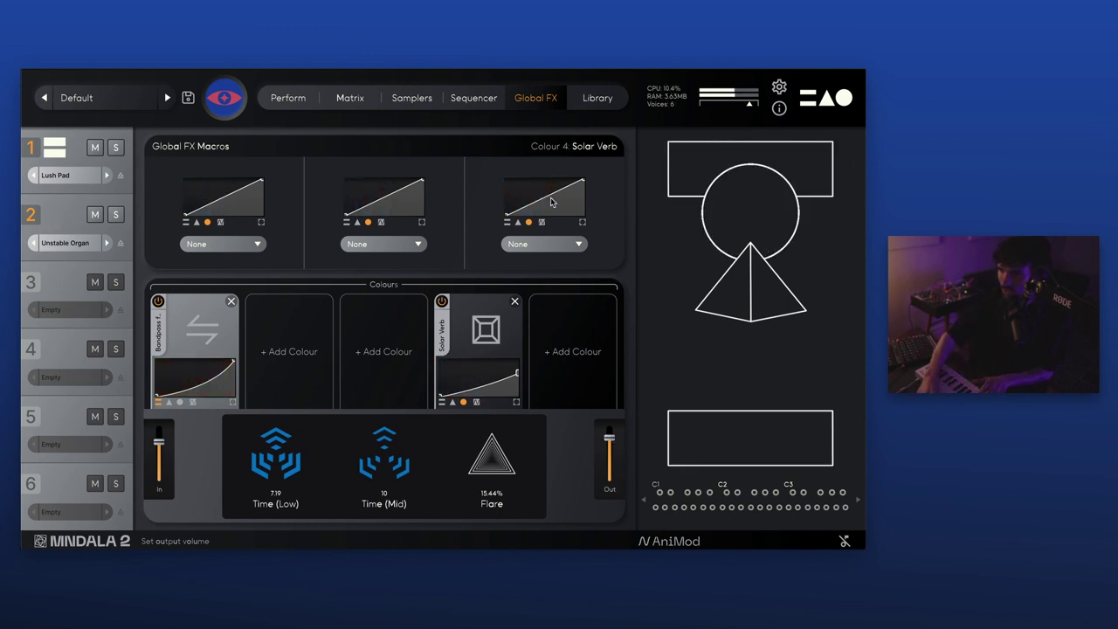
With the first sampler selected, raise MOD 1's first shape node in AniMod
left_click(412, 98)
left_click(58, 158)
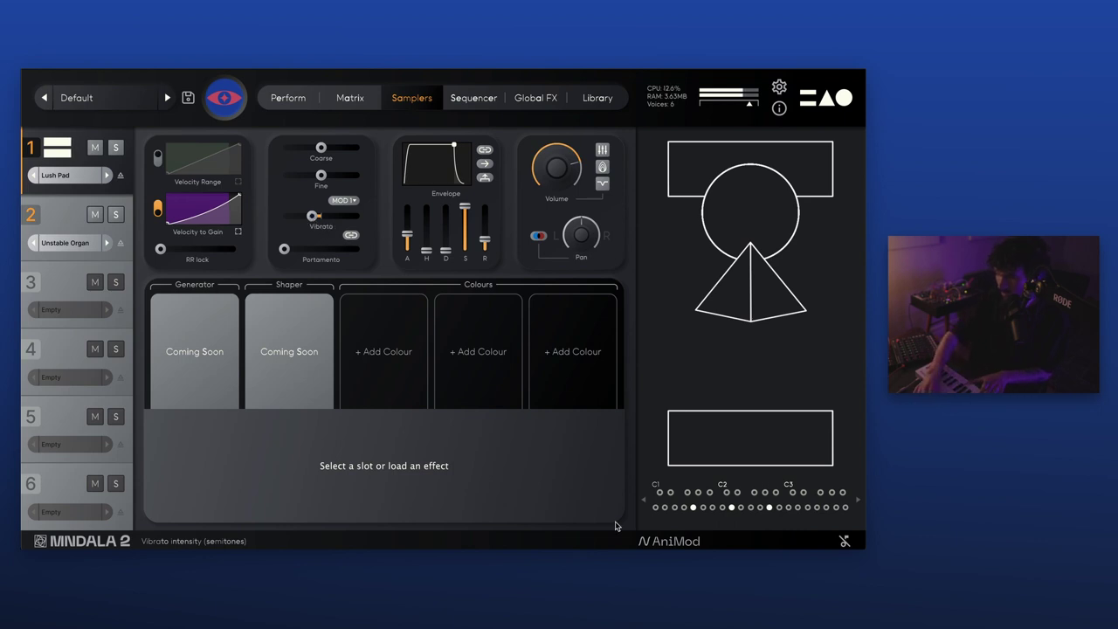
left_click(670, 542)
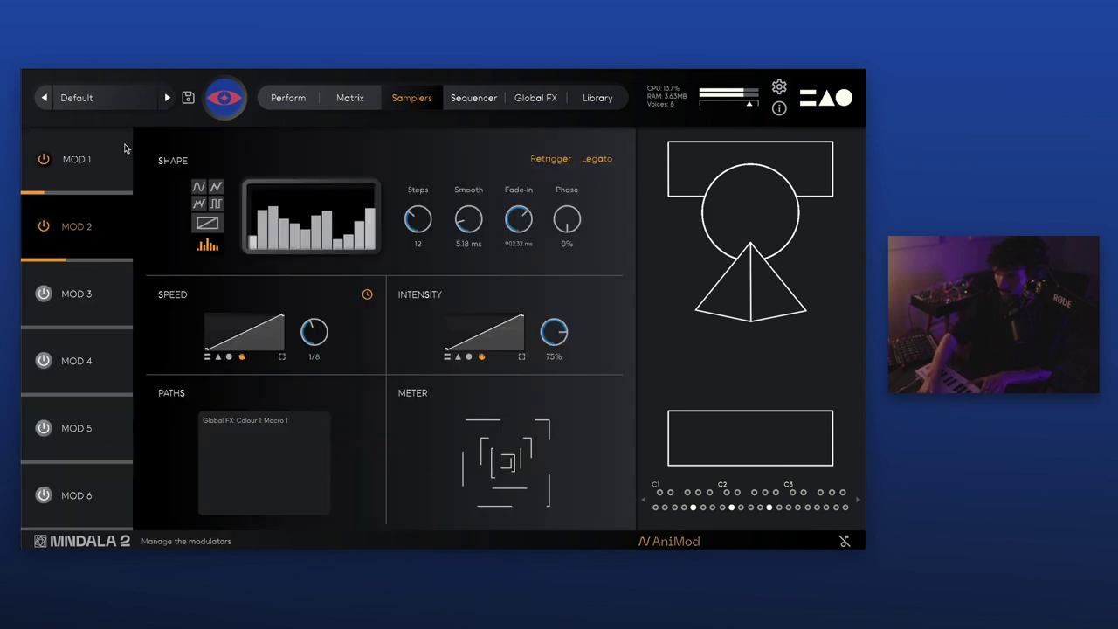
left_click(76, 159)
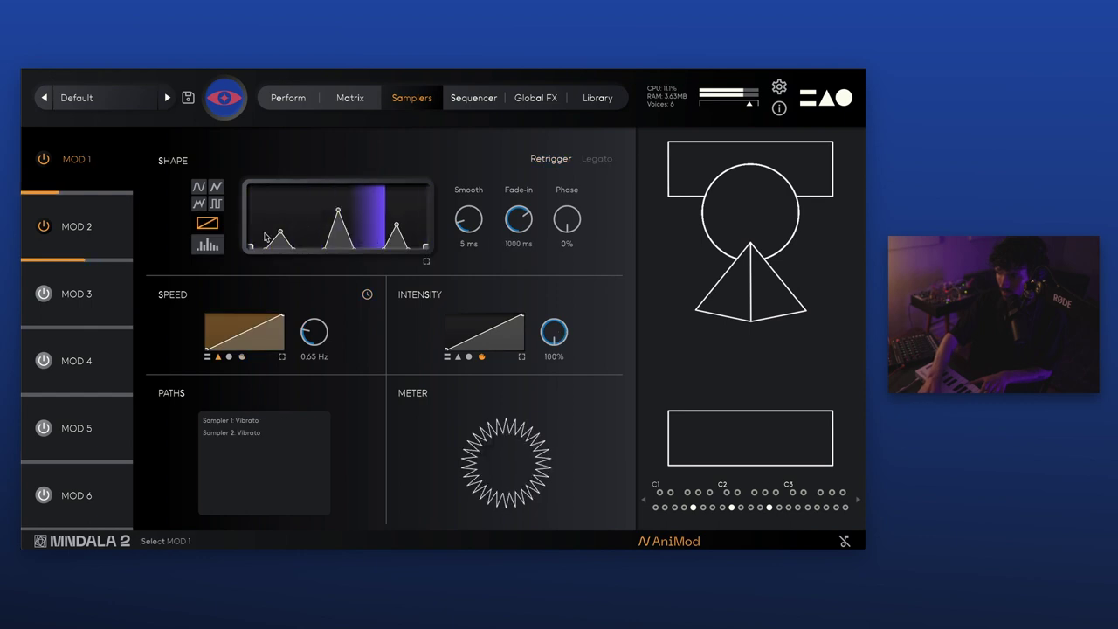
left_click_drag(279, 232, 338, 204)
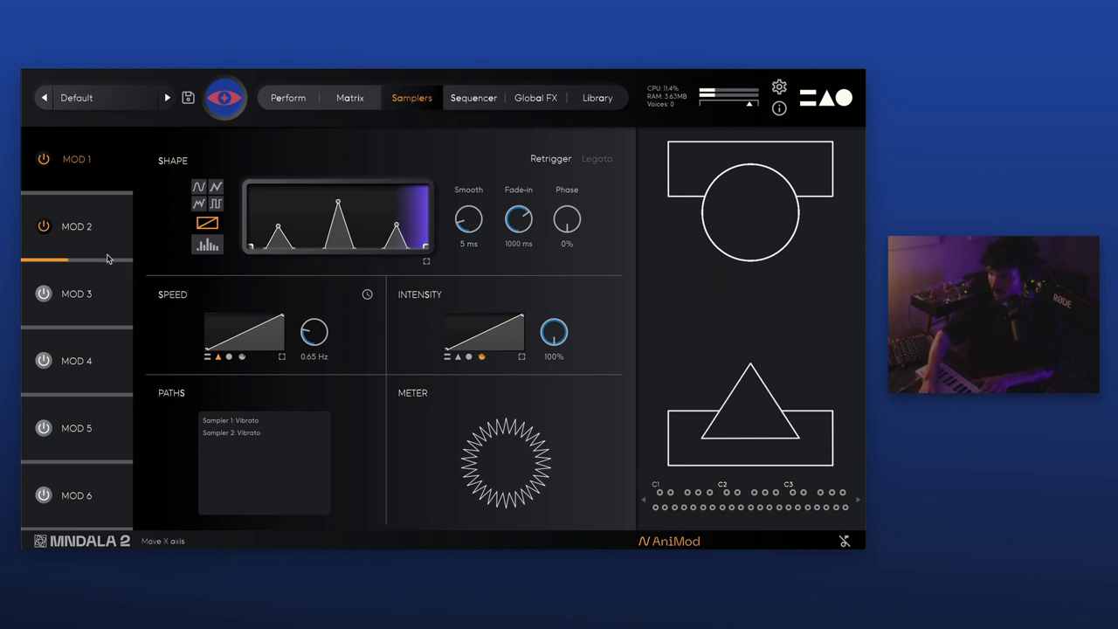
Curve MOD 2's intensity response and raise its intensity from 75% to 88%
left_click(89, 230)
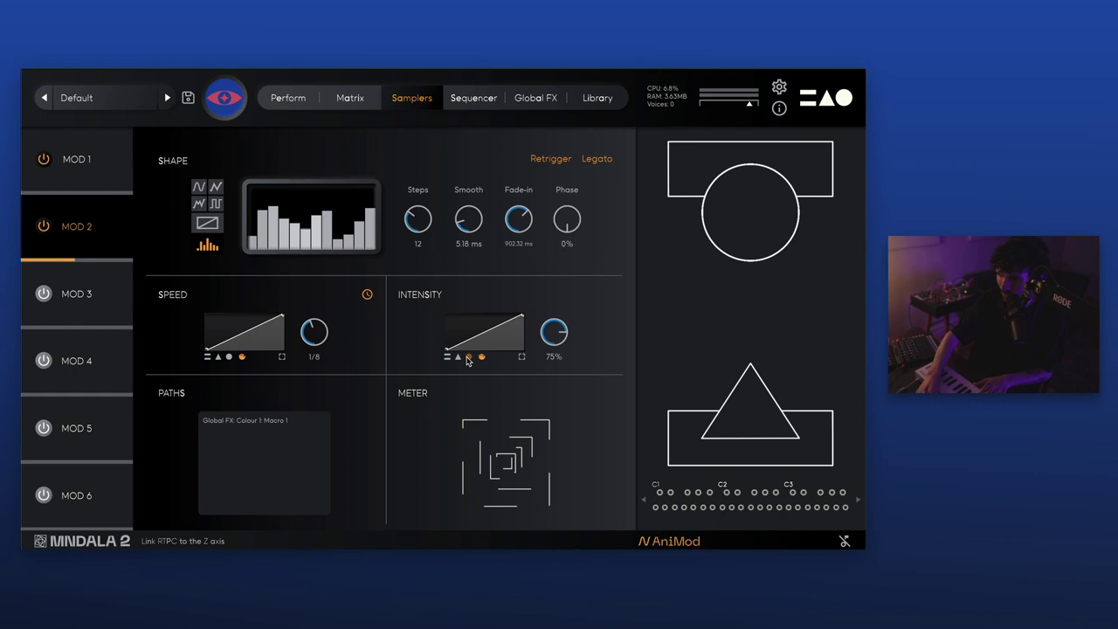
left_click_drag(475, 343, 473, 357)
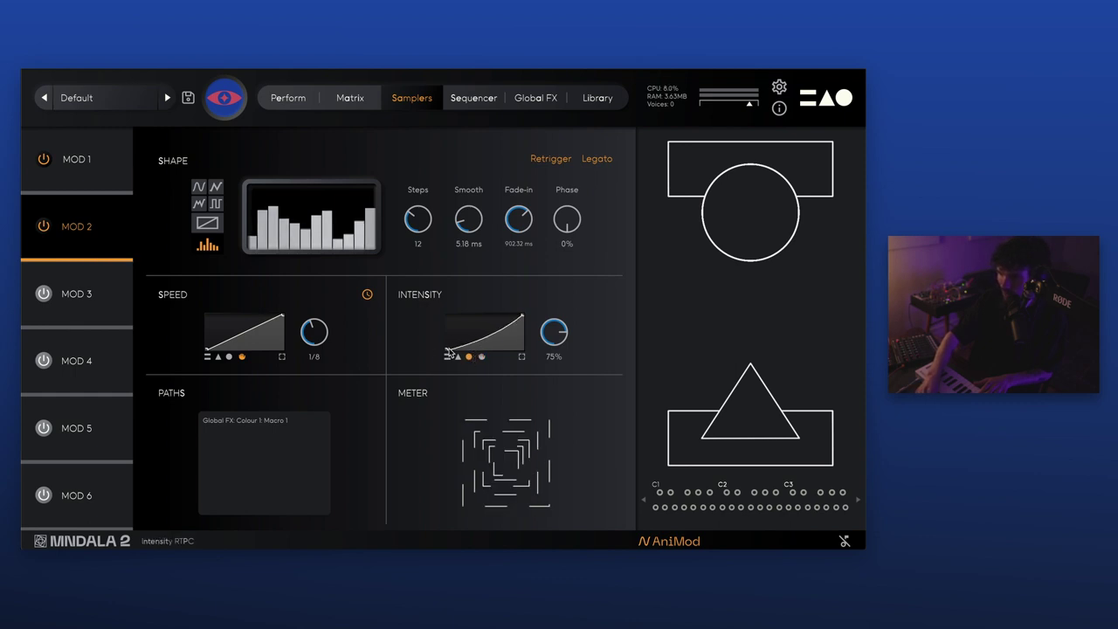
left_click_drag(449, 351, 447, 339)
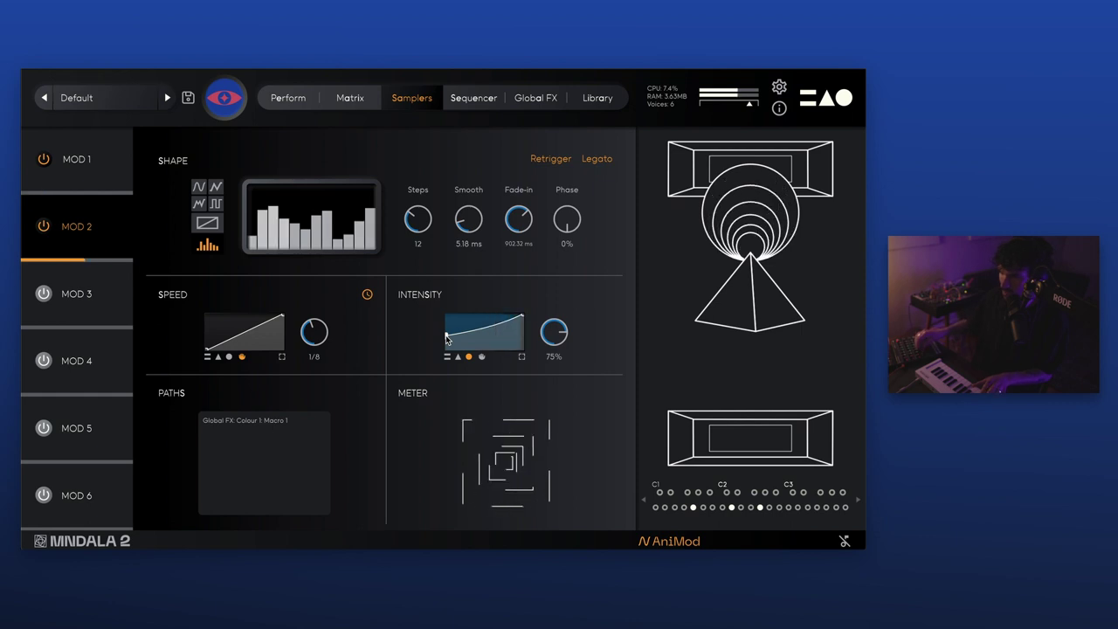
left_click_drag(560, 343, 565, 321)
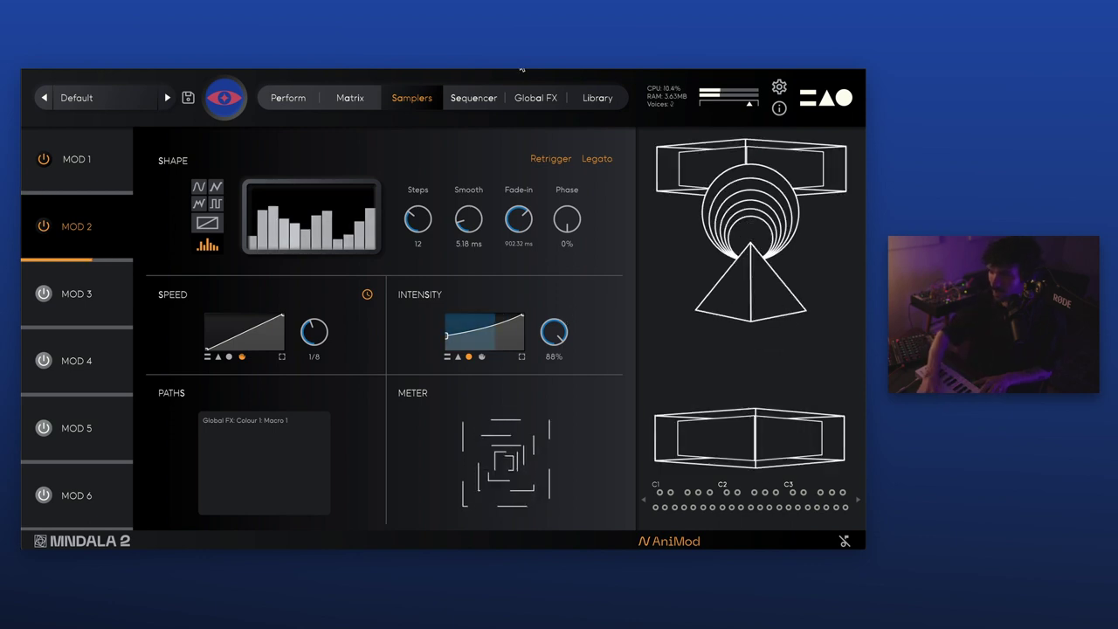
Load the Neon pad sample map into sampler 3's empty slot from the Pad list
left_click(474, 98)
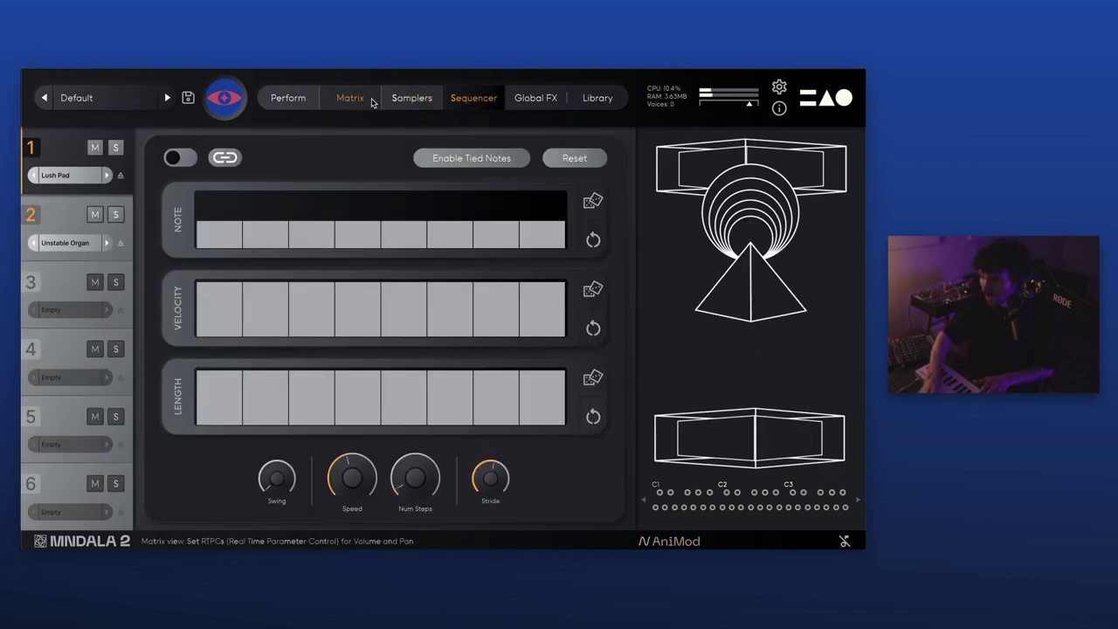
left_click(404, 102)
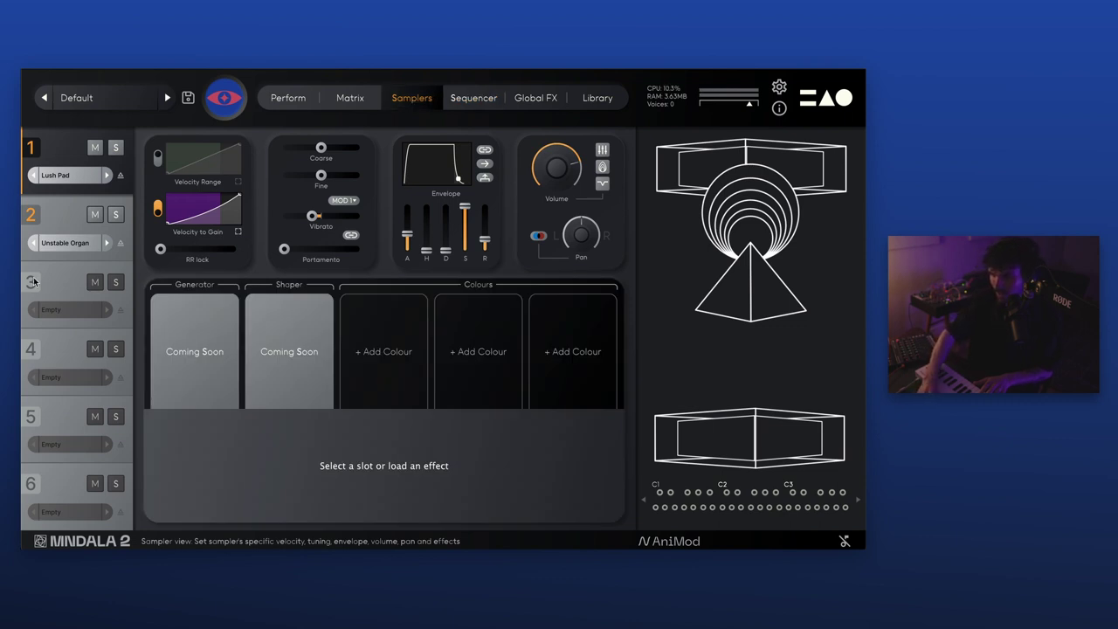
left_click(65, 310)
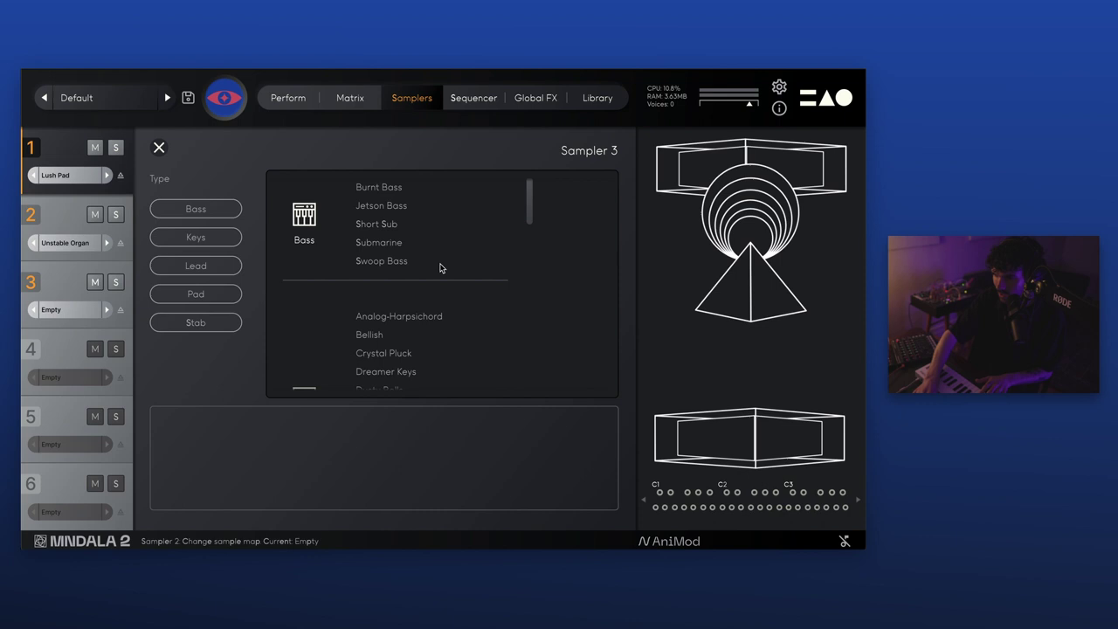
left_click(174, 297)
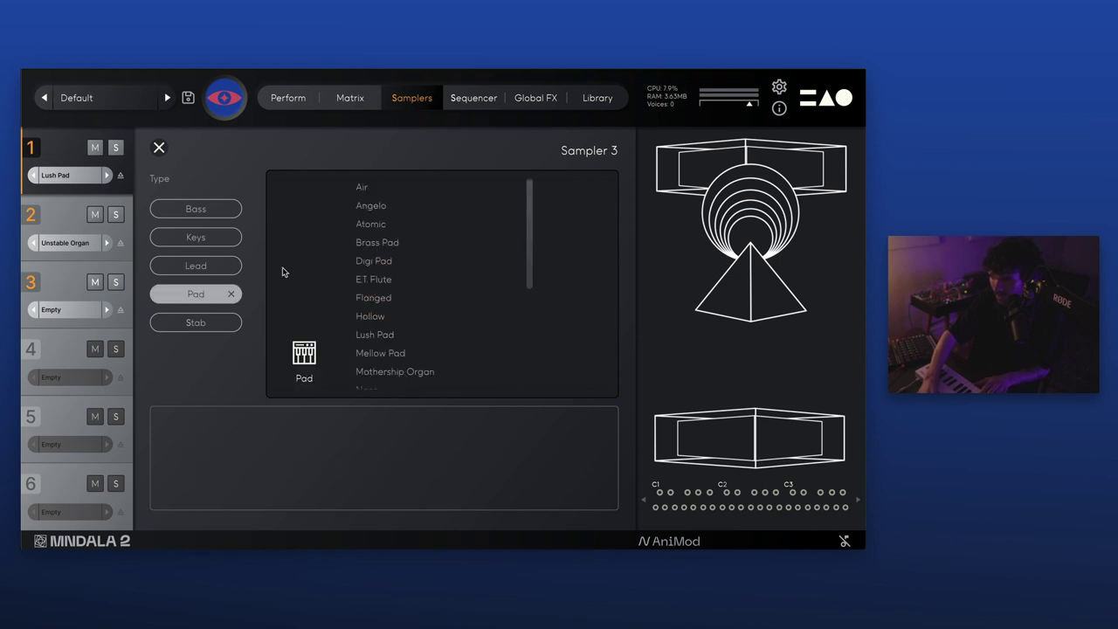
scroll(385, 299, "down", 3)
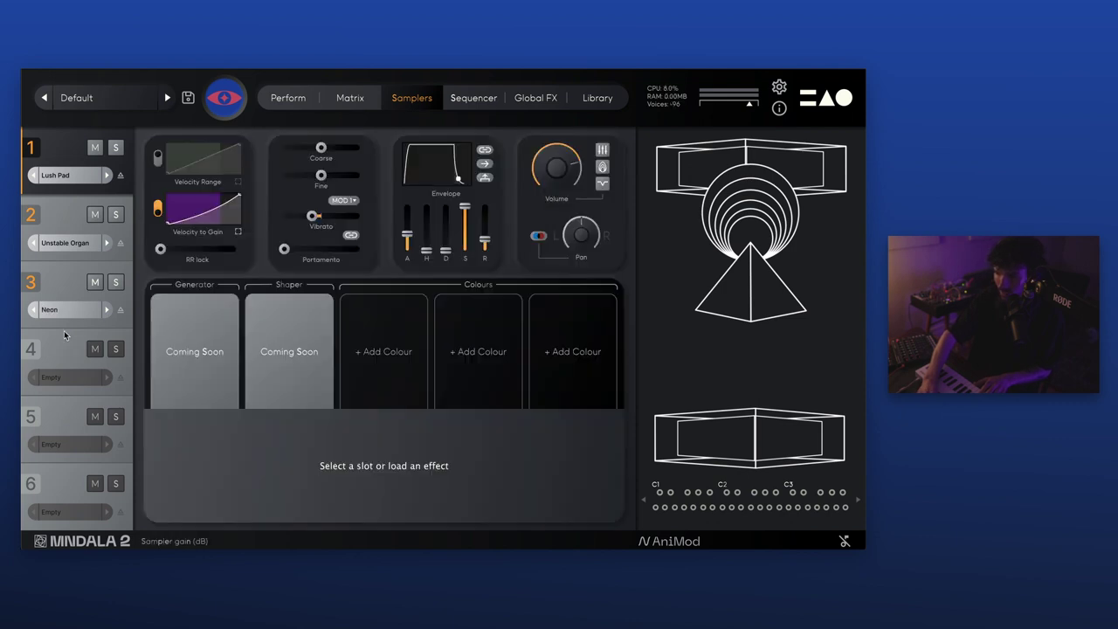
Solo and select the Neon sampler (sampler 3) and turn on its velocity-to-gain
left_click(117, 283)
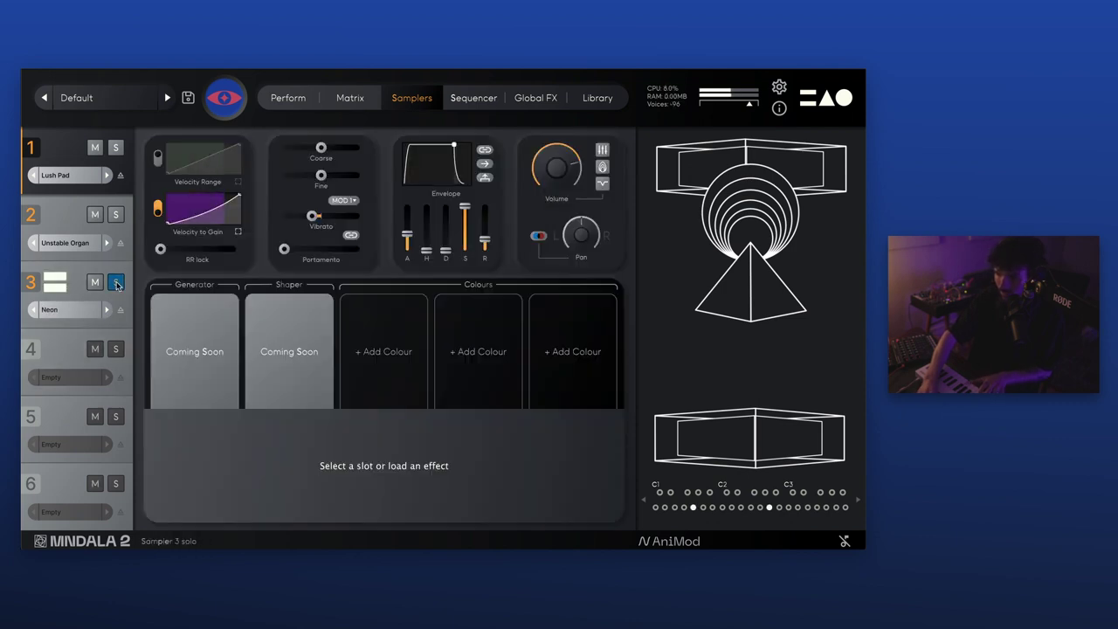
left_click(71, 279)
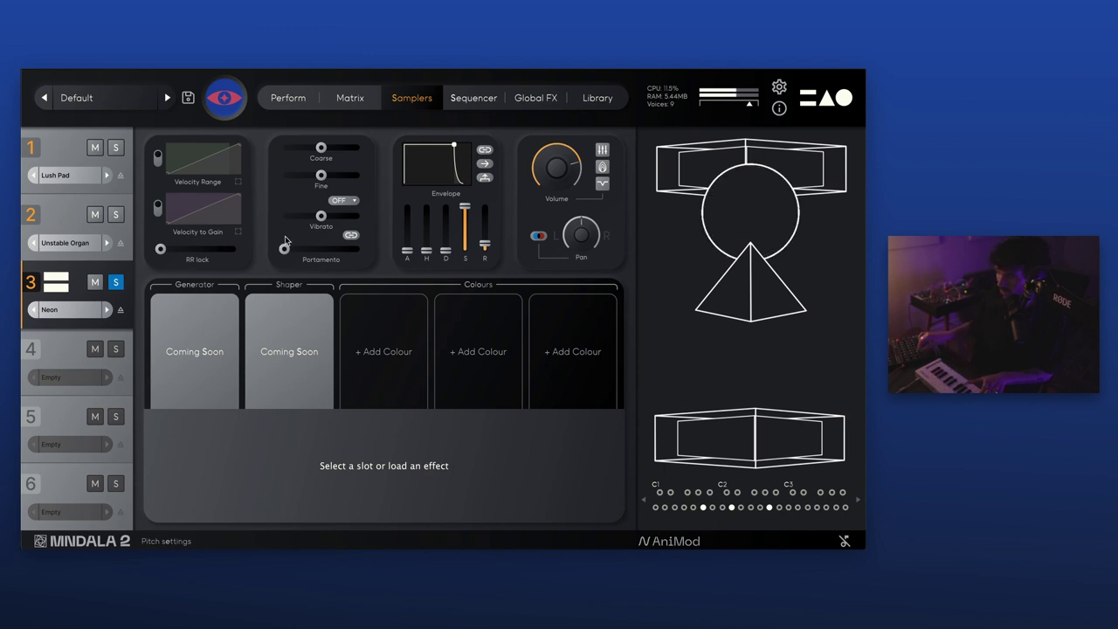
left_click(181, 223)
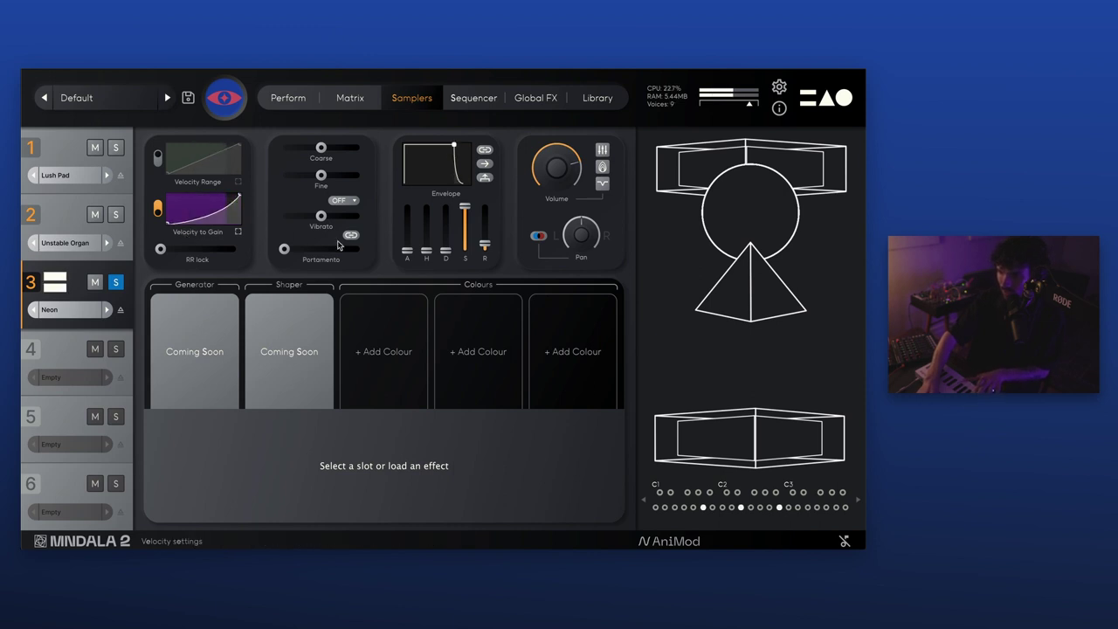
Route Neon's vibrato from MOD 1, max its coarse tuning and pull sustain to -6.2 dB
left_click(339, 201)
left_click(343, 226)
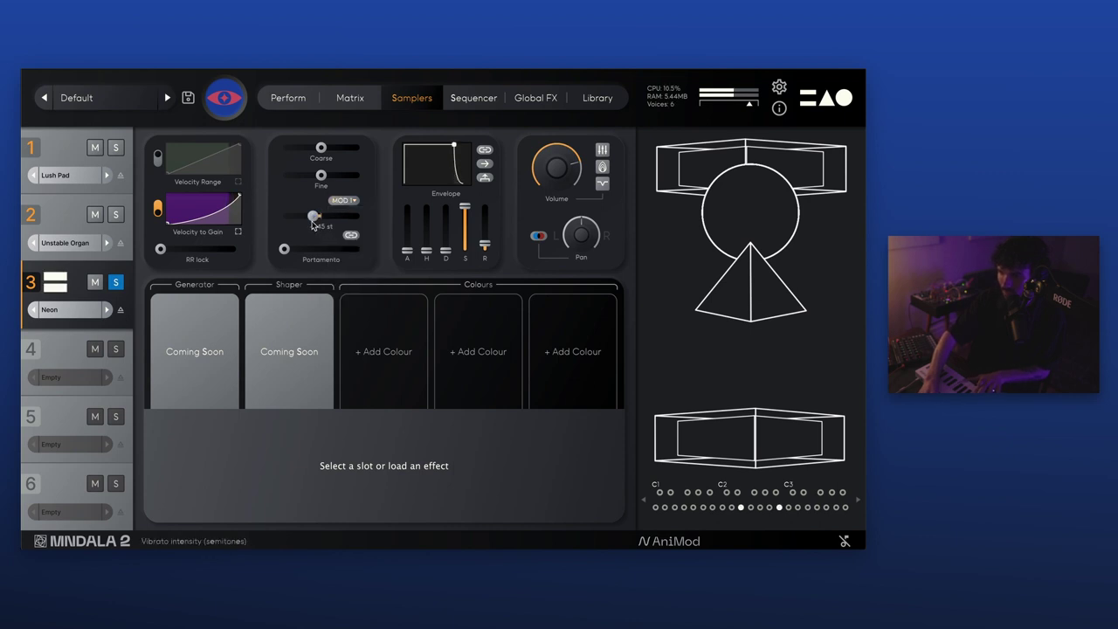
left_click_drag(322, 150, 357, 148)
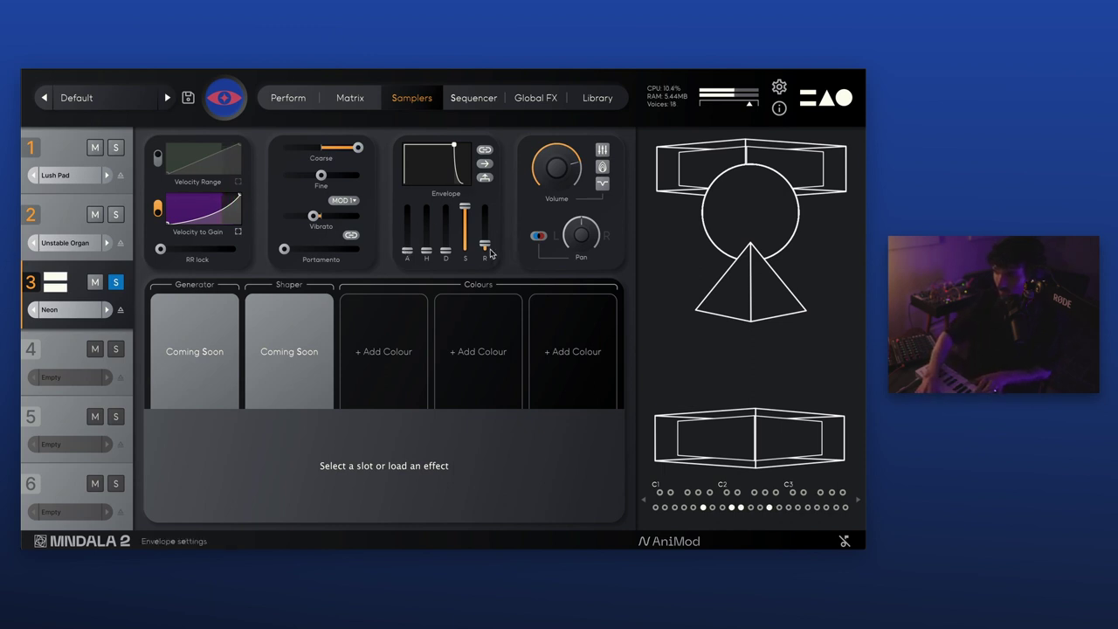
left_click_drag(467, 214, 488, 242)
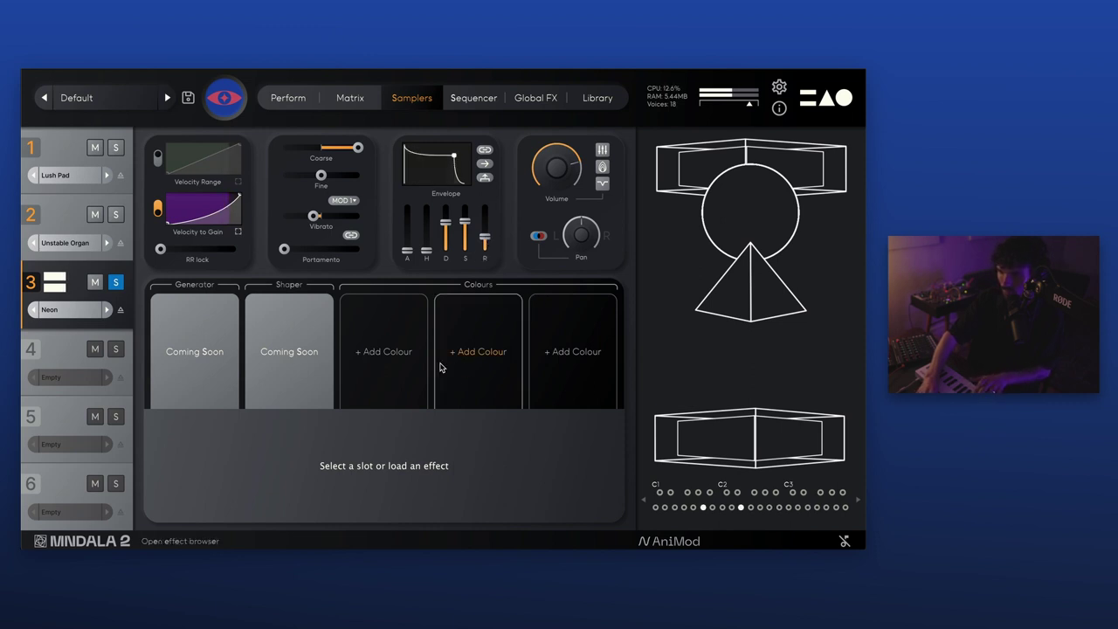
Add a BBD delay colour to Neon, set its delay time to about 376 ms, and bend its dry/wet curve
left_click(377, 354)
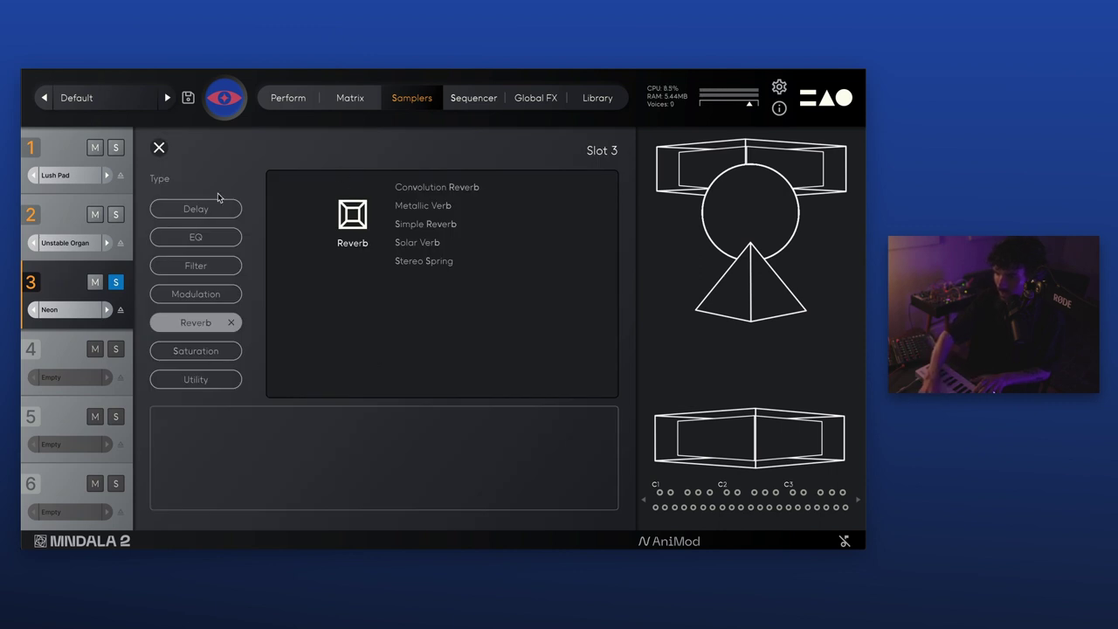
left_click(198, 211)
mouse_move(401, 193)
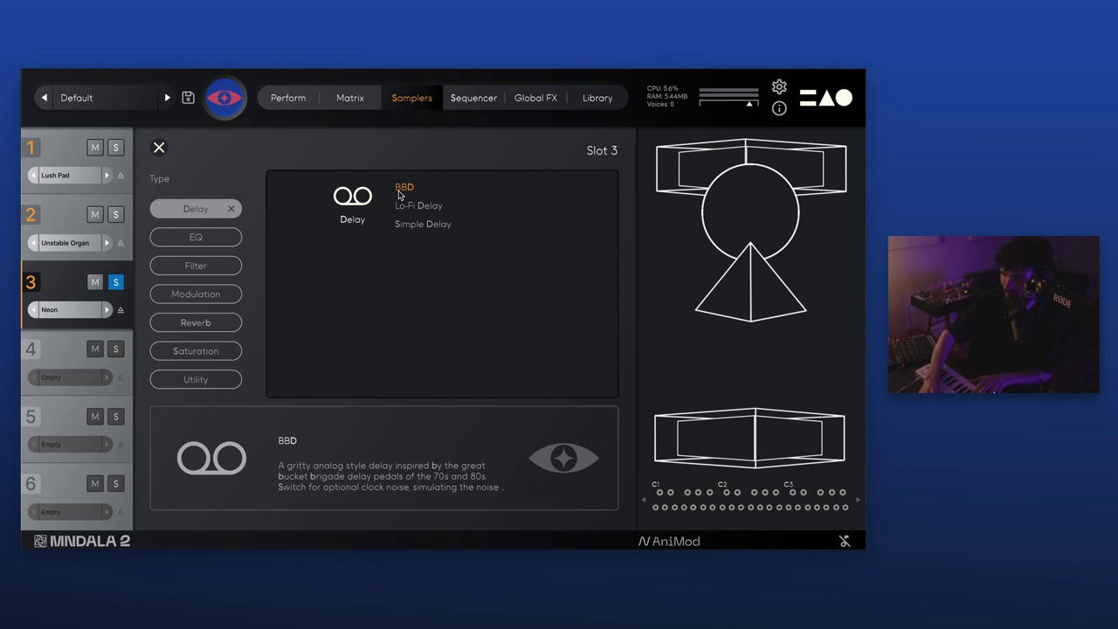
double_click(404, 187)
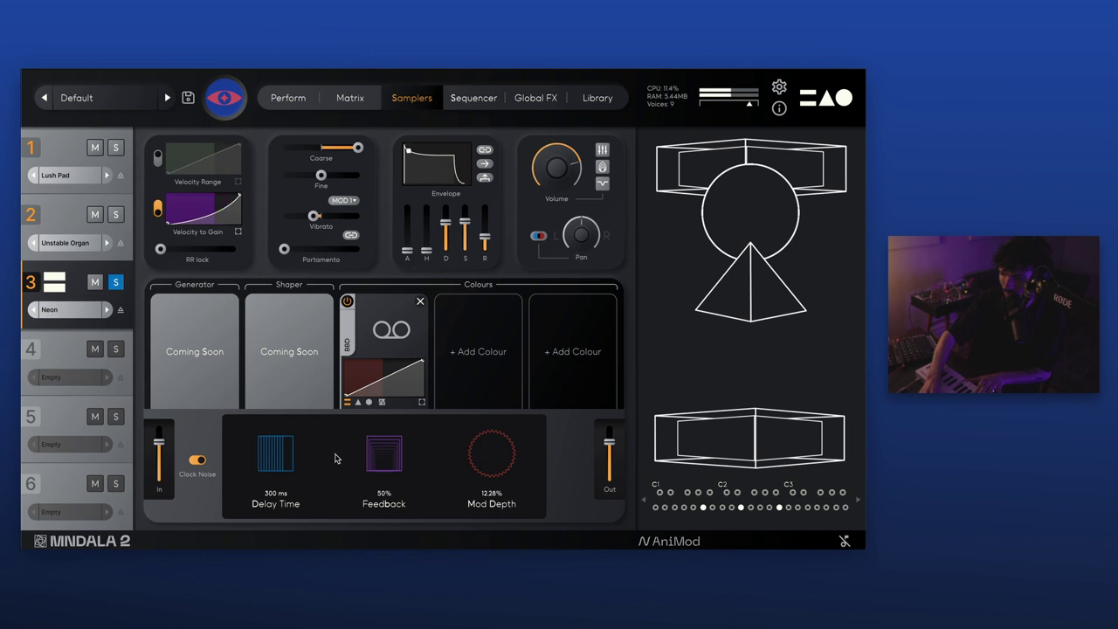
left_click_drag(272, 466, 274, 453)
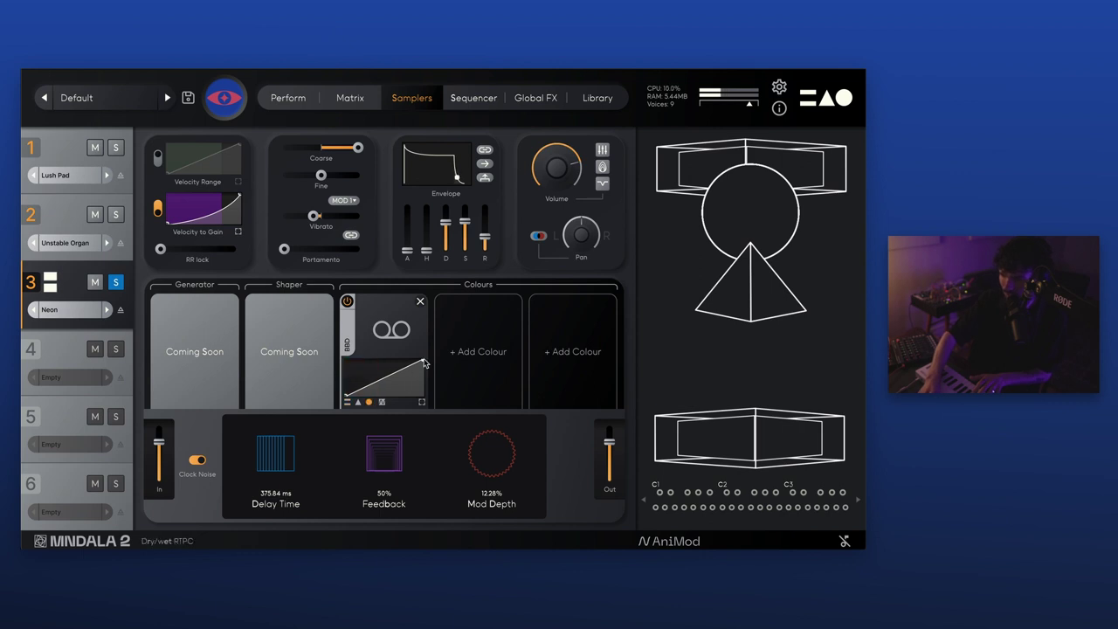
left_click_drag(425, 364, 423, 376)
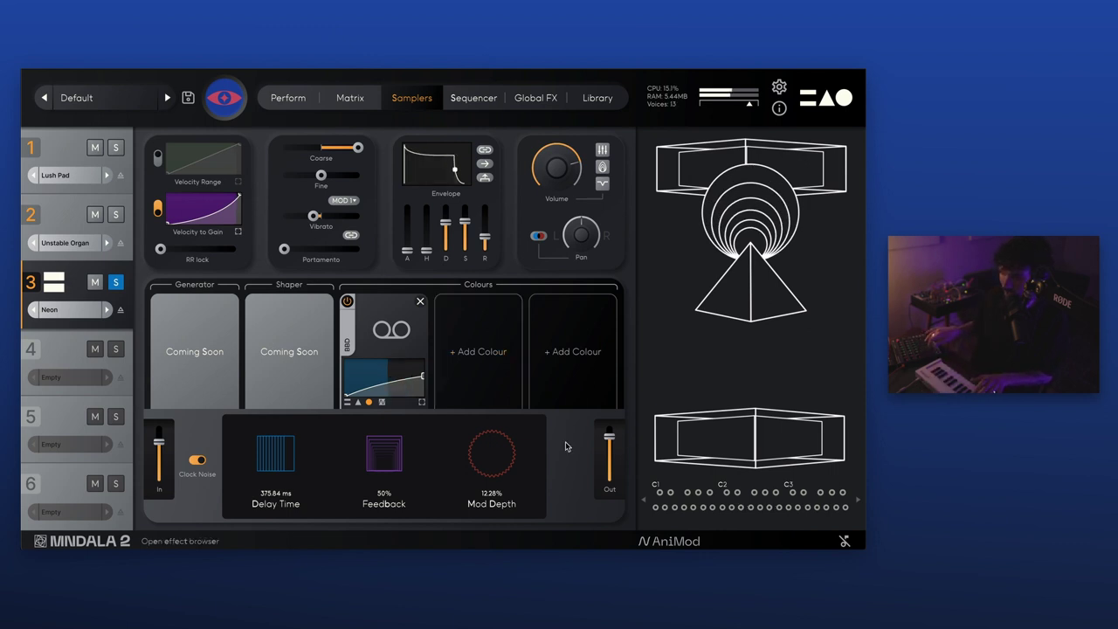
Add an Auto-panner from the modulation effects to Neon's fourth slot
left_click(485, 359)
left_click(219, 297)
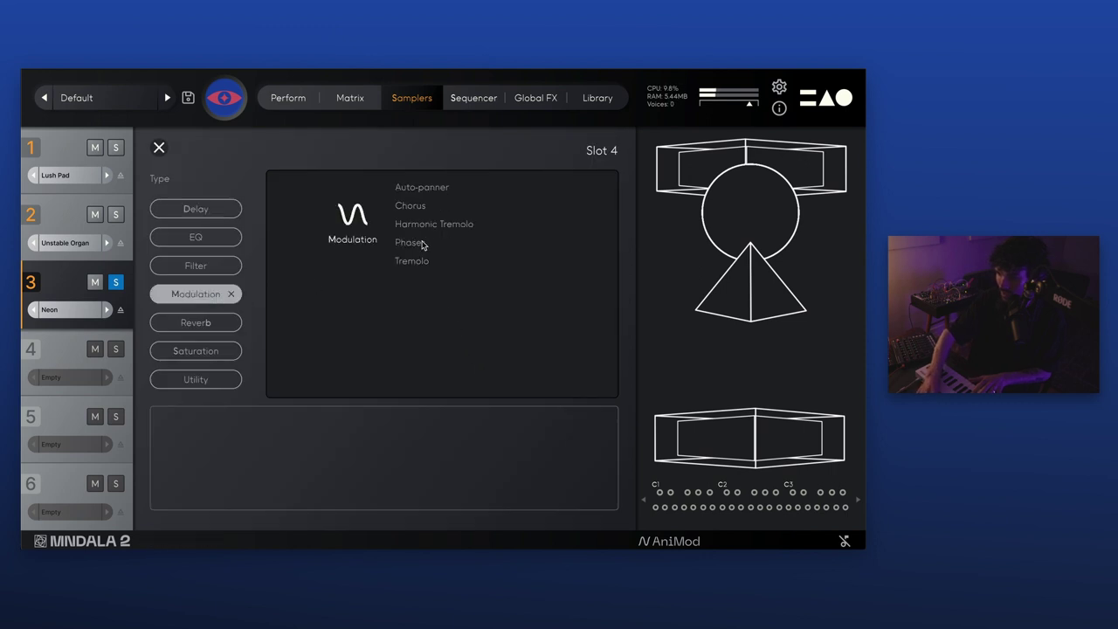
mouse_move(423, 228)
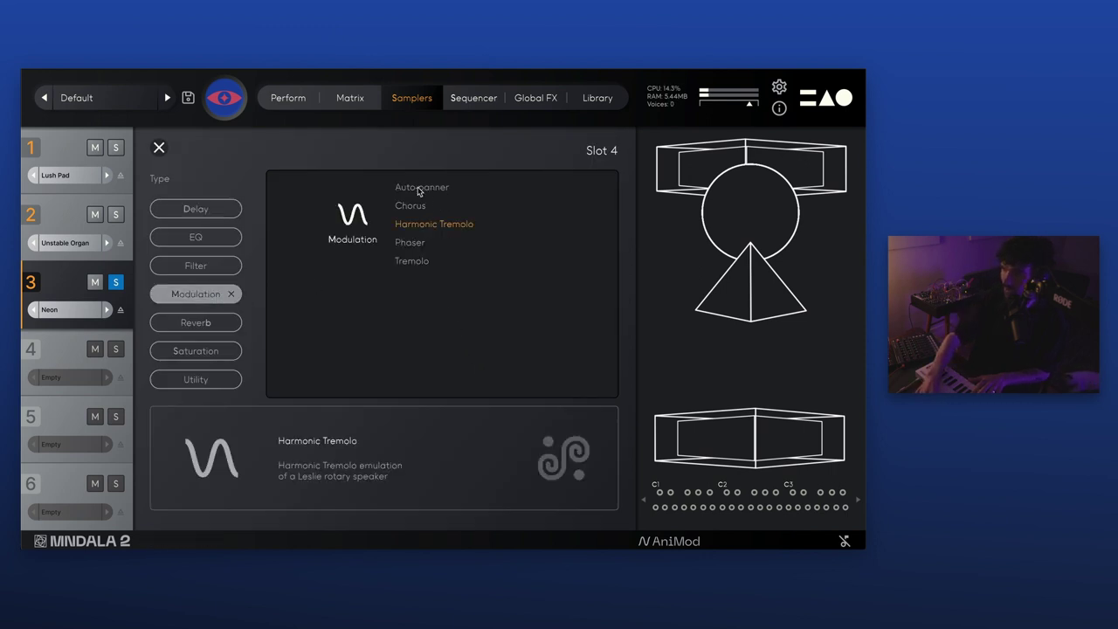
left_click(421, 188)
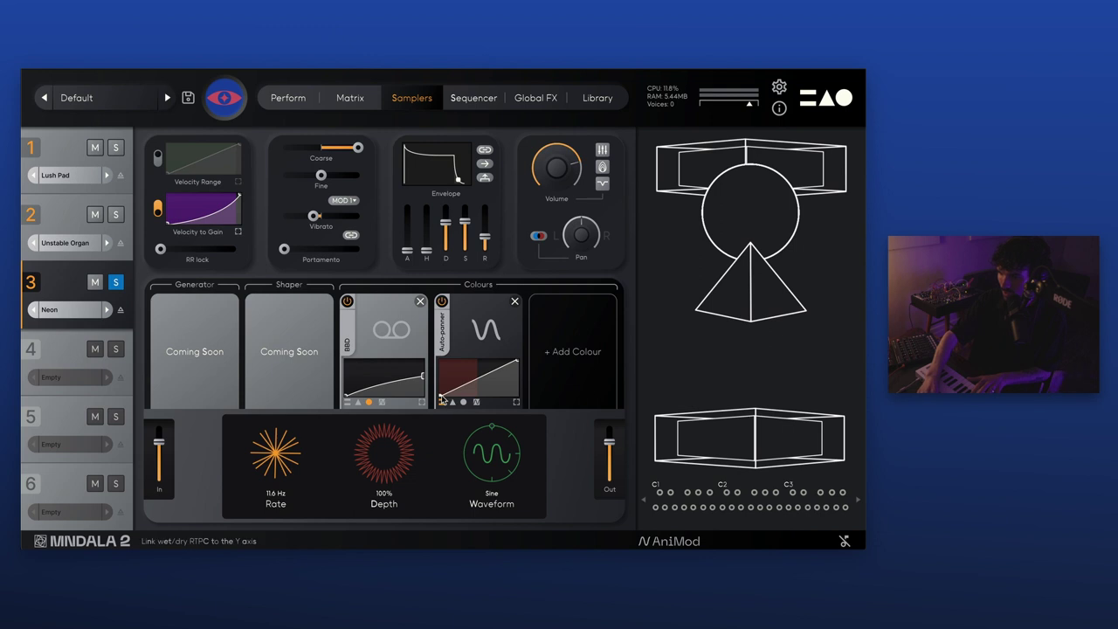
Start the Auto-panner curve at full, with rate 6.3 Hz and depth 52%
left_click_drag(443, 398, 439, 358)
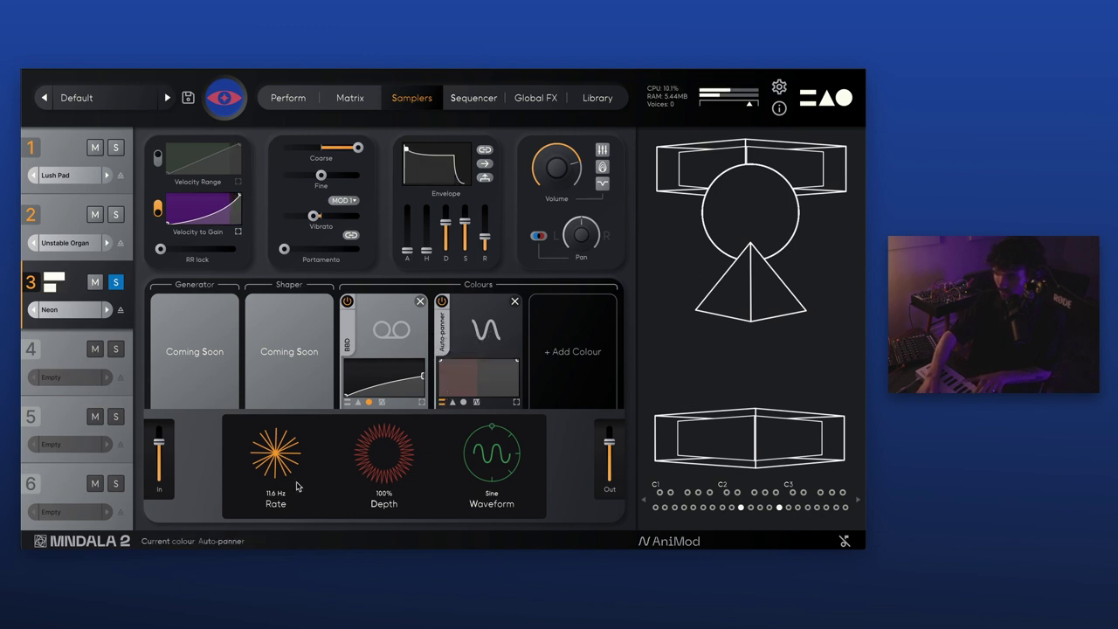
left_click_drag(297, 487, 259, 493)
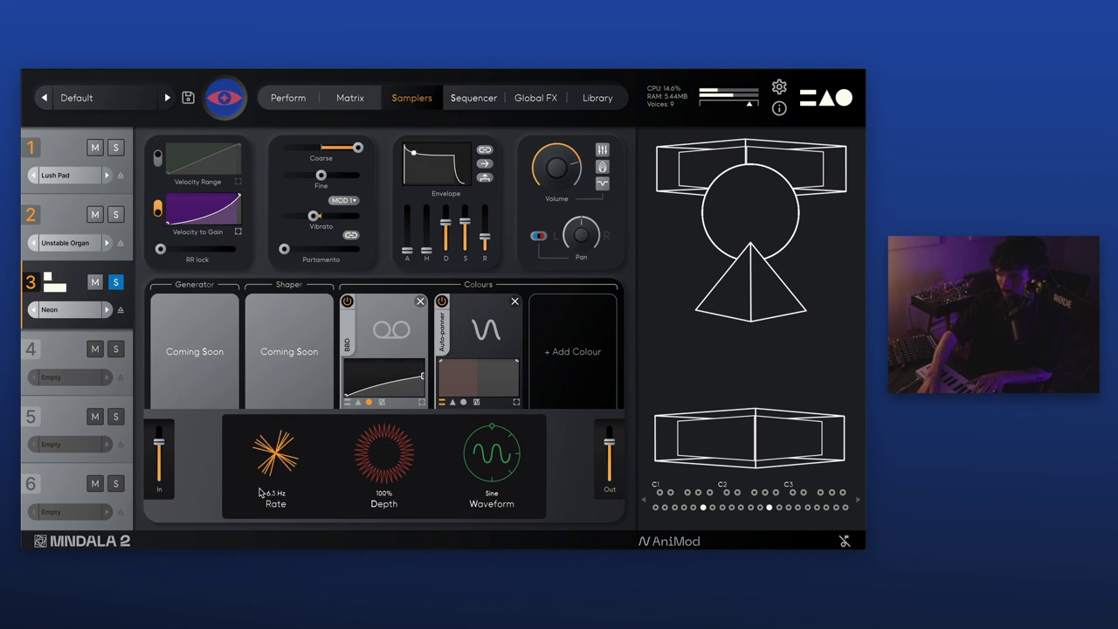
left_click_drag(364, 492, 358, 503)
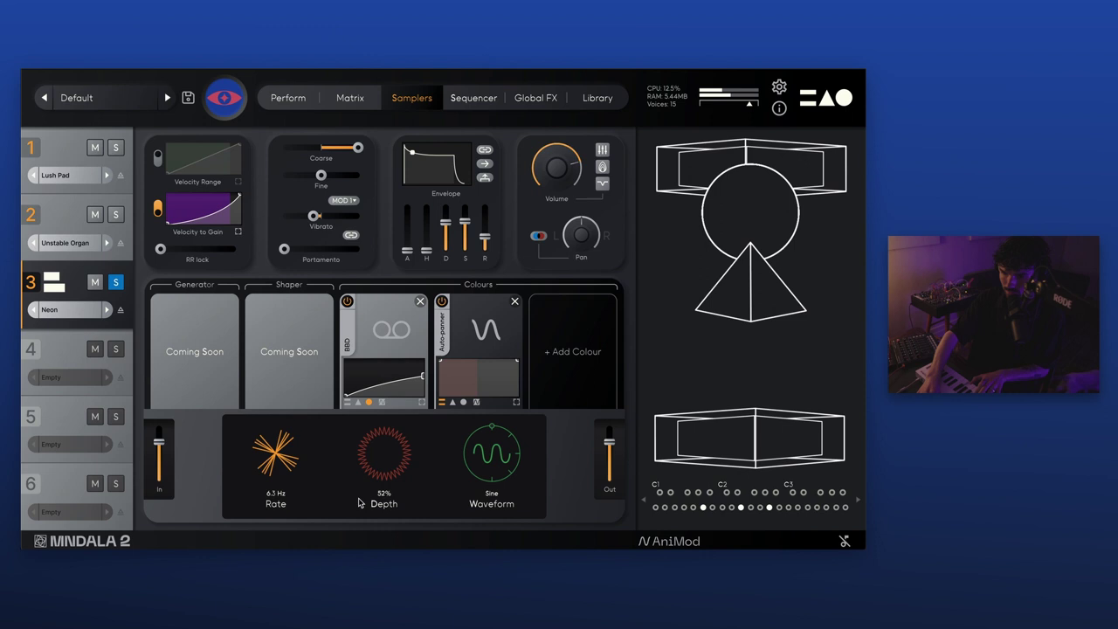
In the Matrix, make Neon's Y-axis gain rise from -14.9 dB to -1.5 dB, then return to Perform
left_click(349, 98)
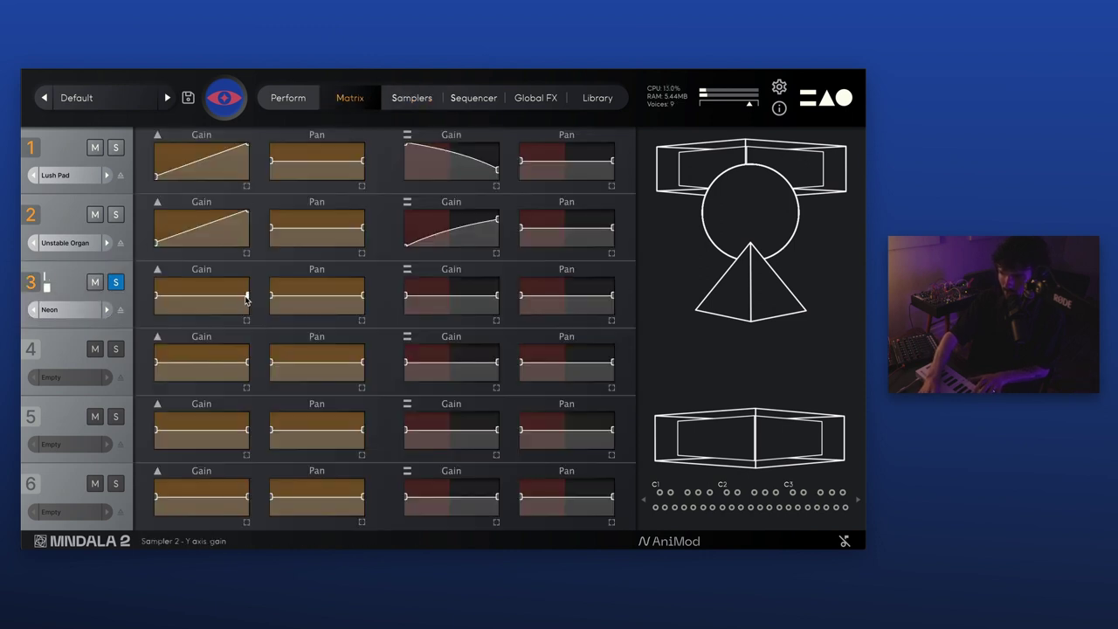
left_click_drag(248, 294, 247, 283)
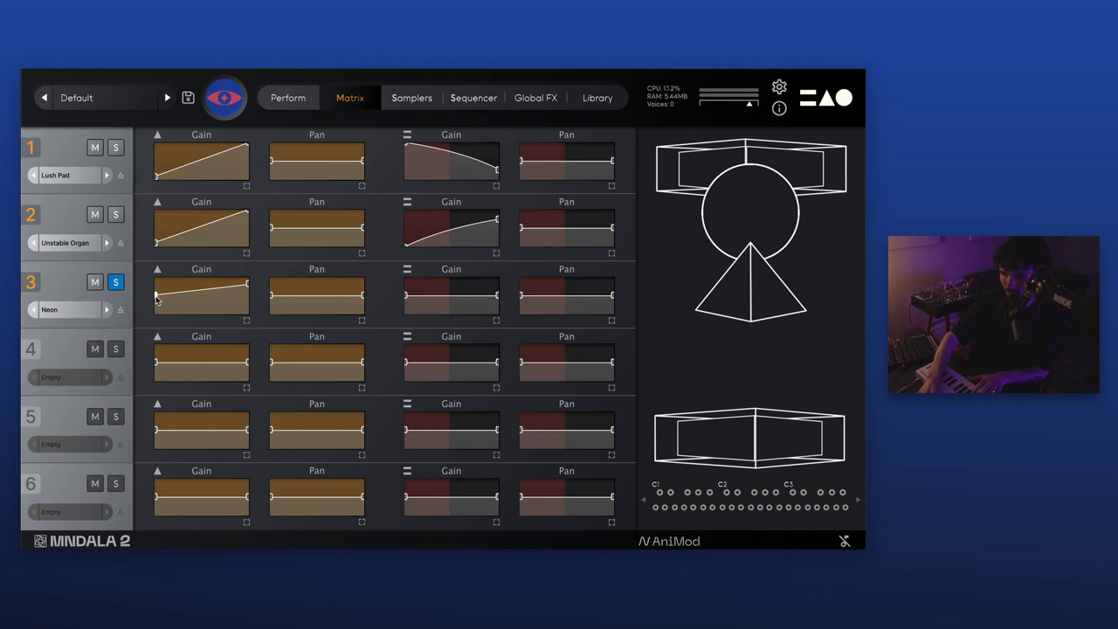
left_click_drag(158, 297, 156, 308)
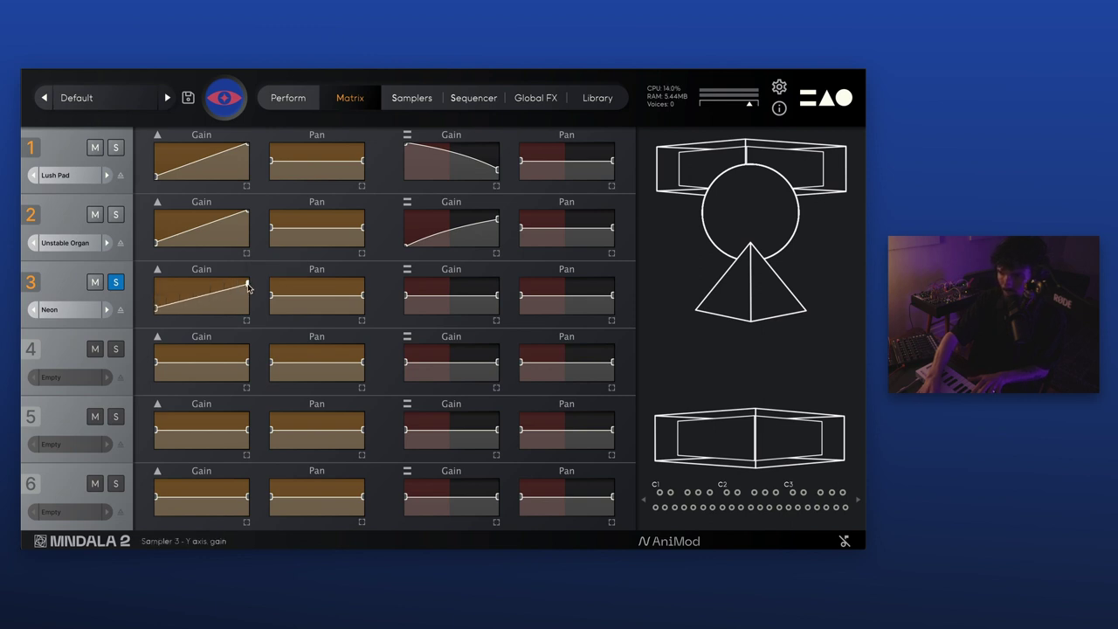
left_click_drag(249, 284, 249, 281)
left_click(289, 98)
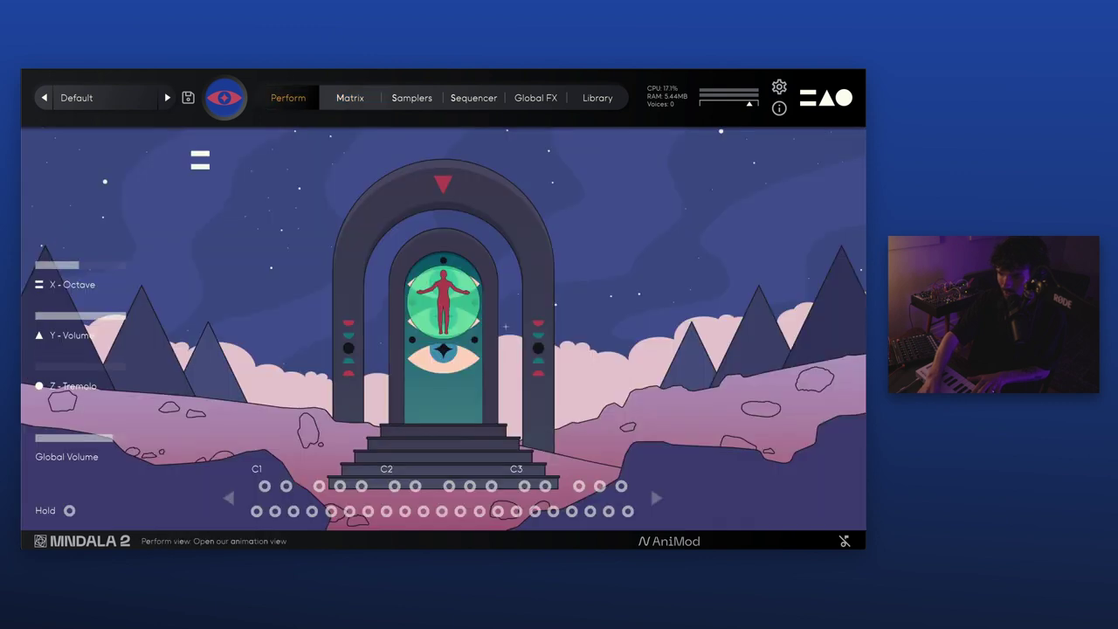
Reselect the Neon layer, go back to Perform and push the Z-Tremolo axis to about 80%
left_click(412, 98)
left_click(61, 300)
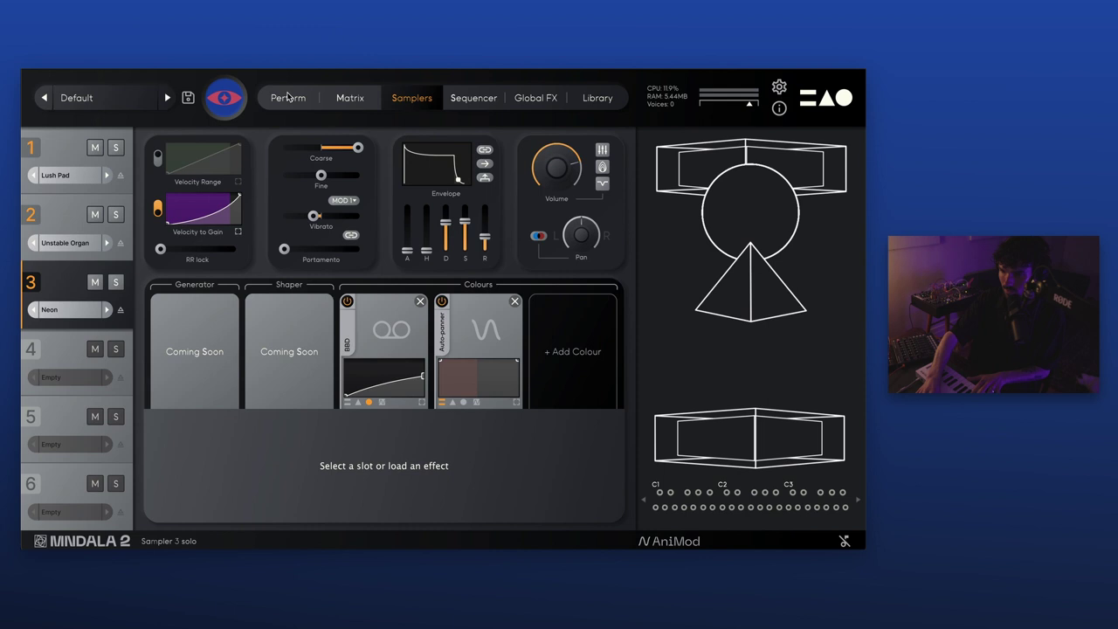
left_click(288, 98)
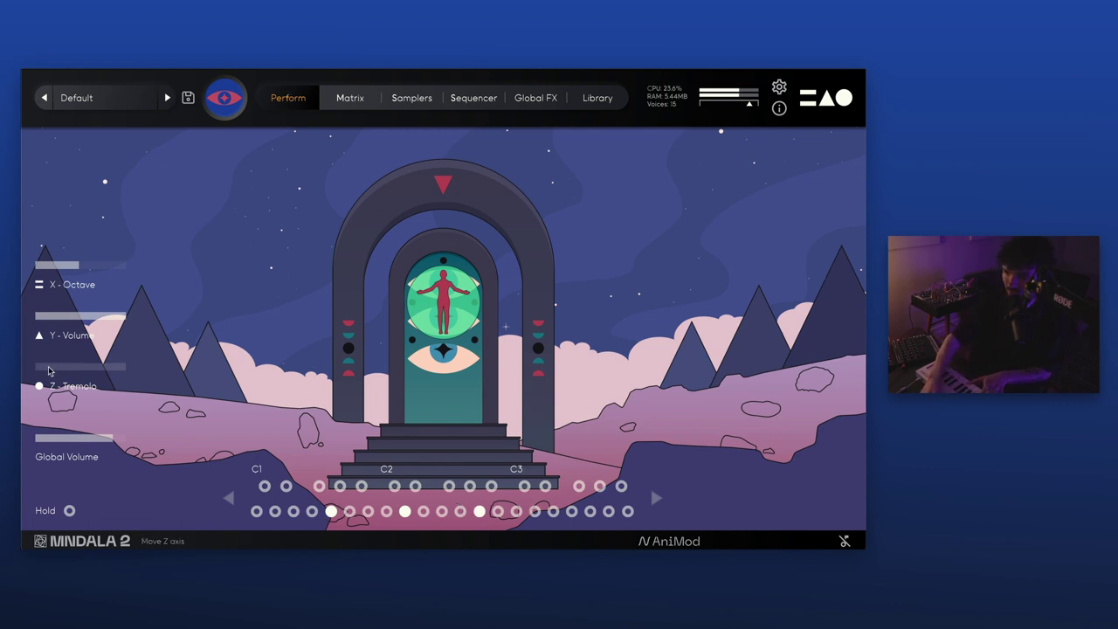
left_click_drag(79, 369, 213, 372)
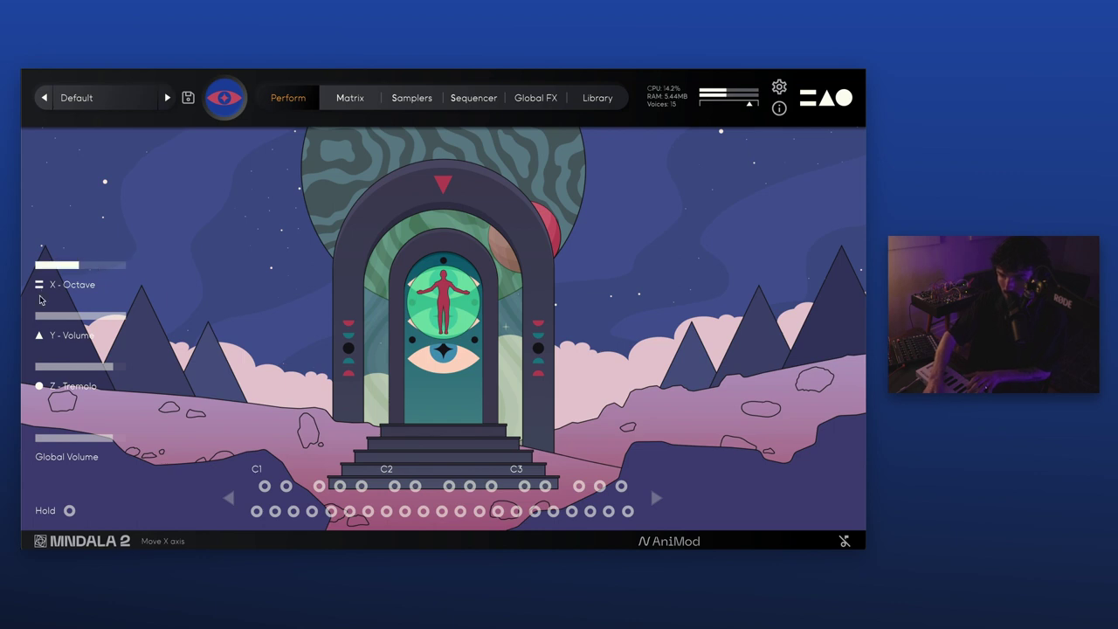
On Neon's sampler settings, drag the BBD dry/wet curve's left endpoint toward 12%
left_click(412, 101)
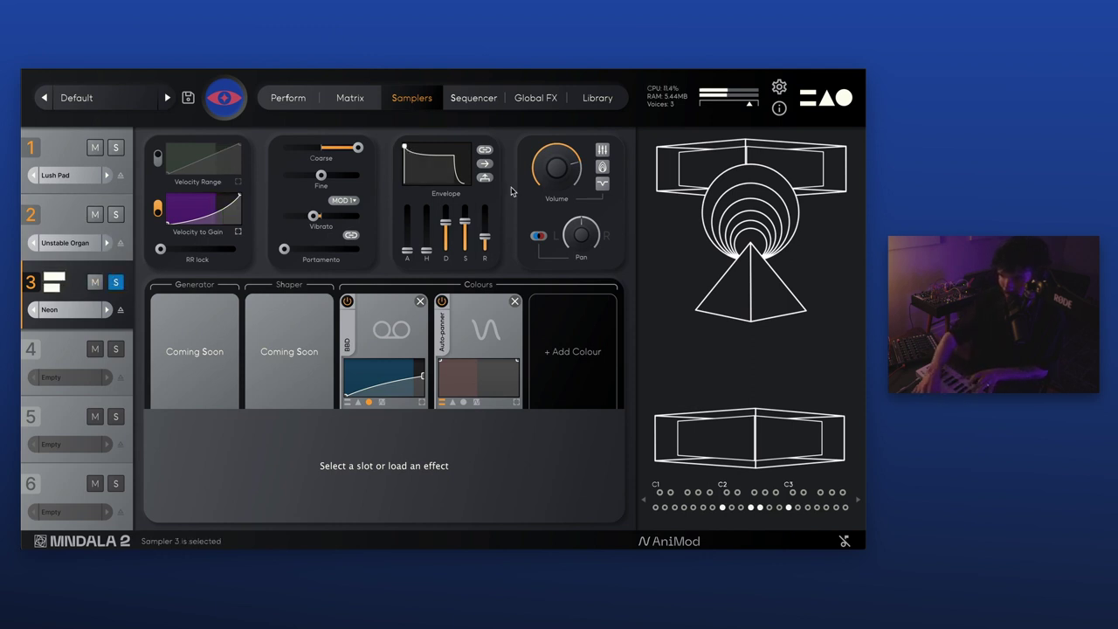
left_click_drag(370, 381, 357, 378)
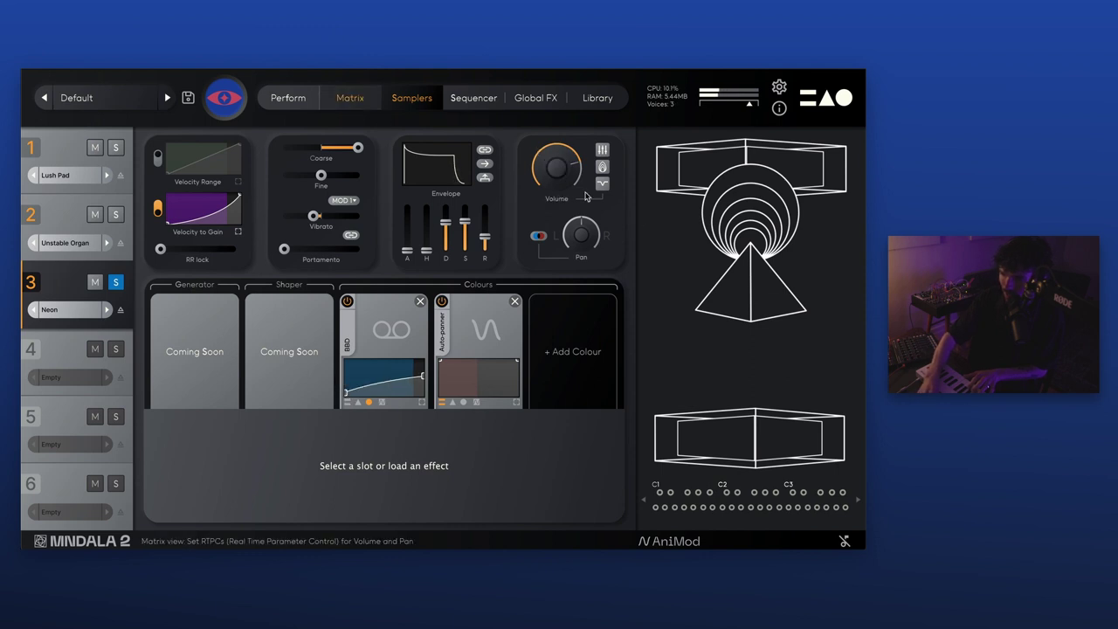
mouse_move(568, 156)
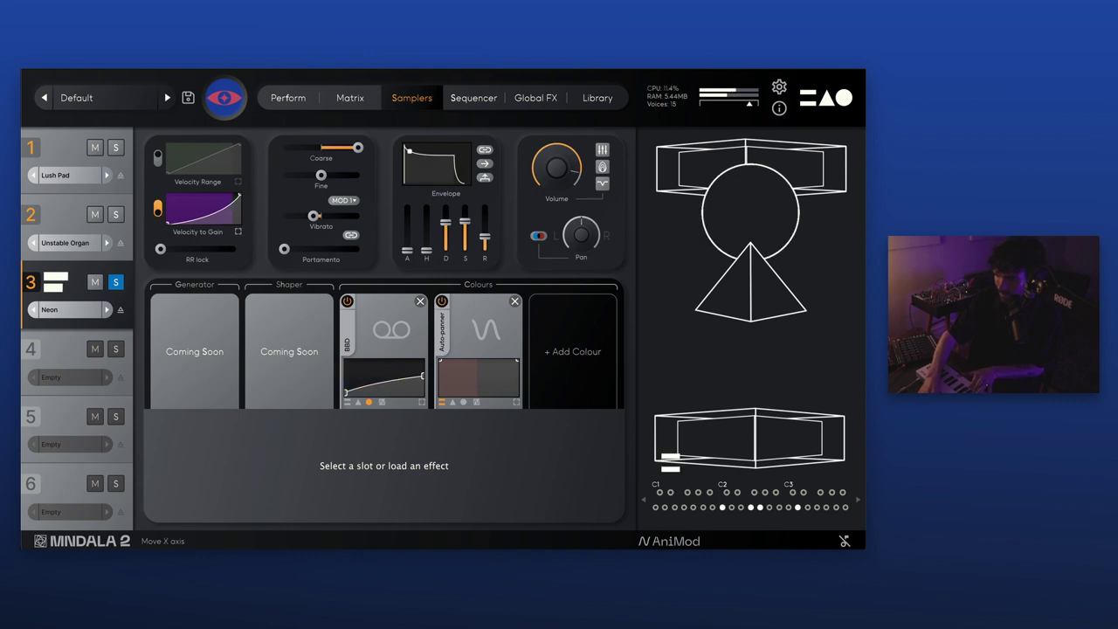
Pick Stereo Spring from the Reverb effects to fill Neon's third colour slot
left_click(562, 354)
left_click(186, 209)
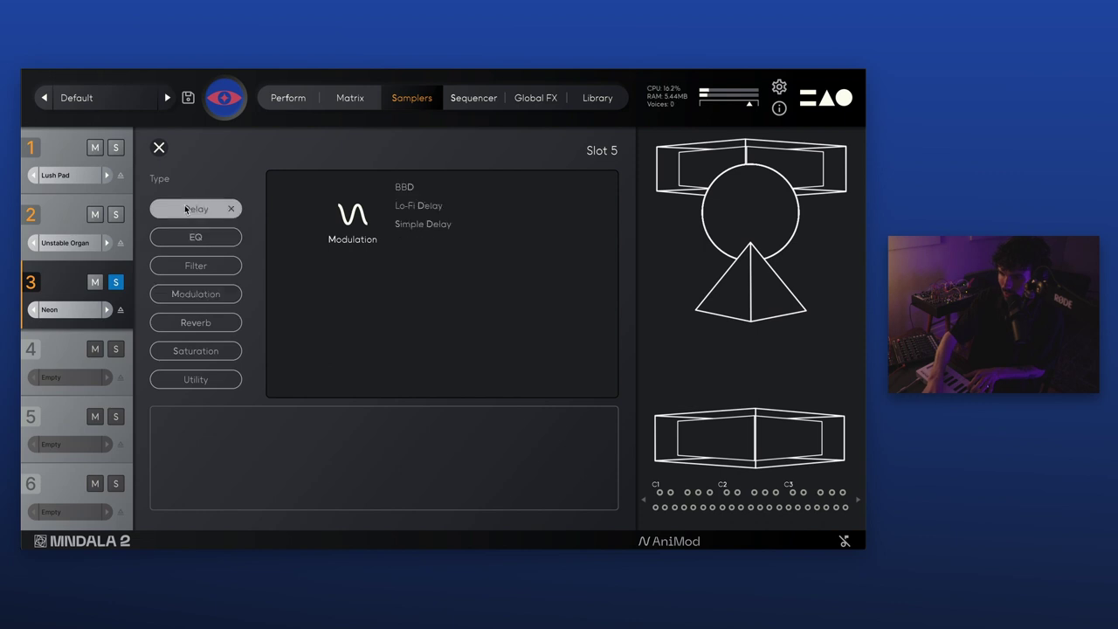
left_click(192, 324)
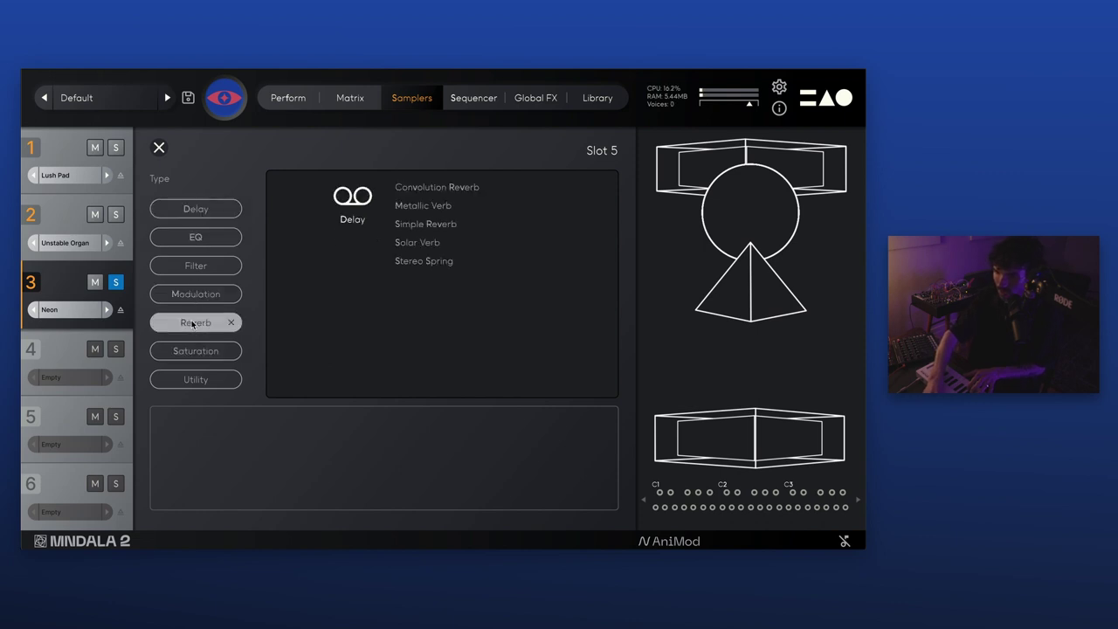
left_click(413, 263)
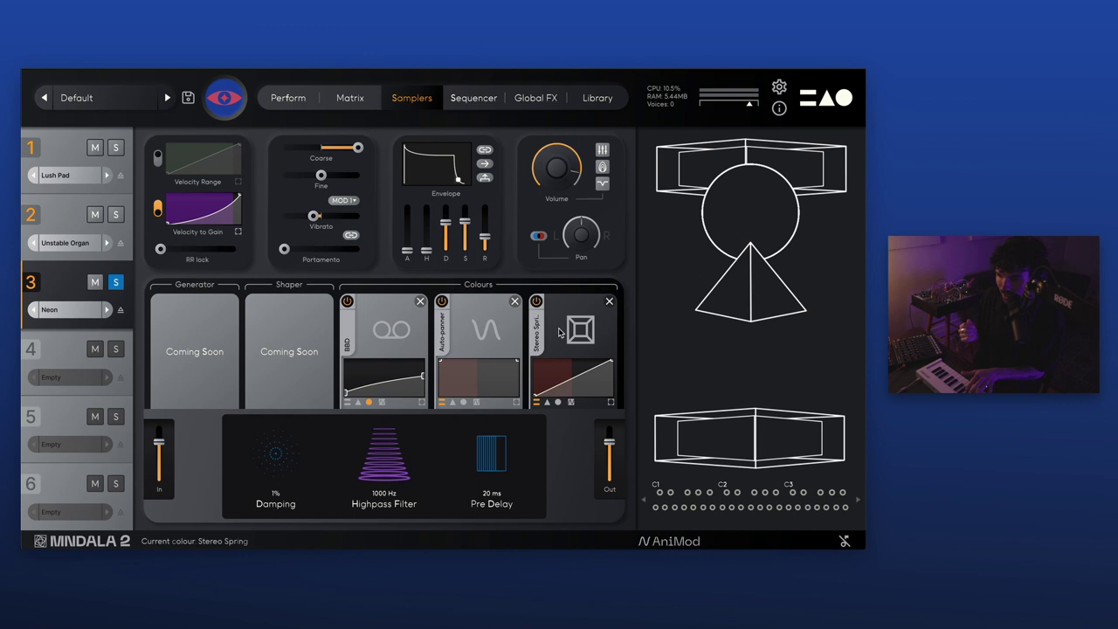
Link the Stereo Spring's wet/dry amount to the Z axis
left_click(559, 402)
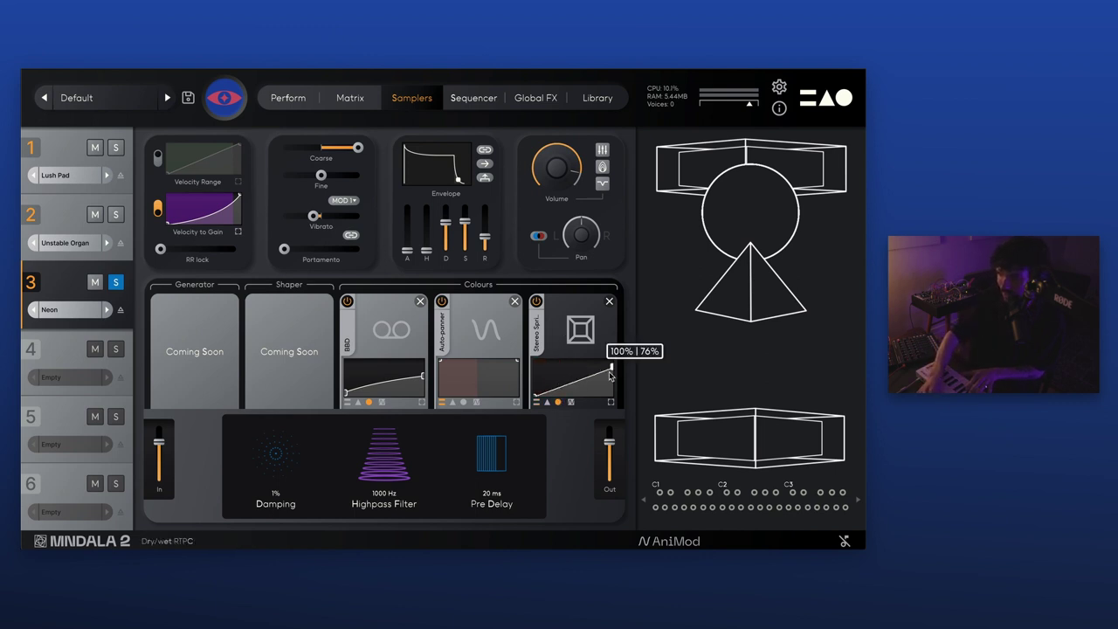
left_click_drag(611, 367, 611, 376)
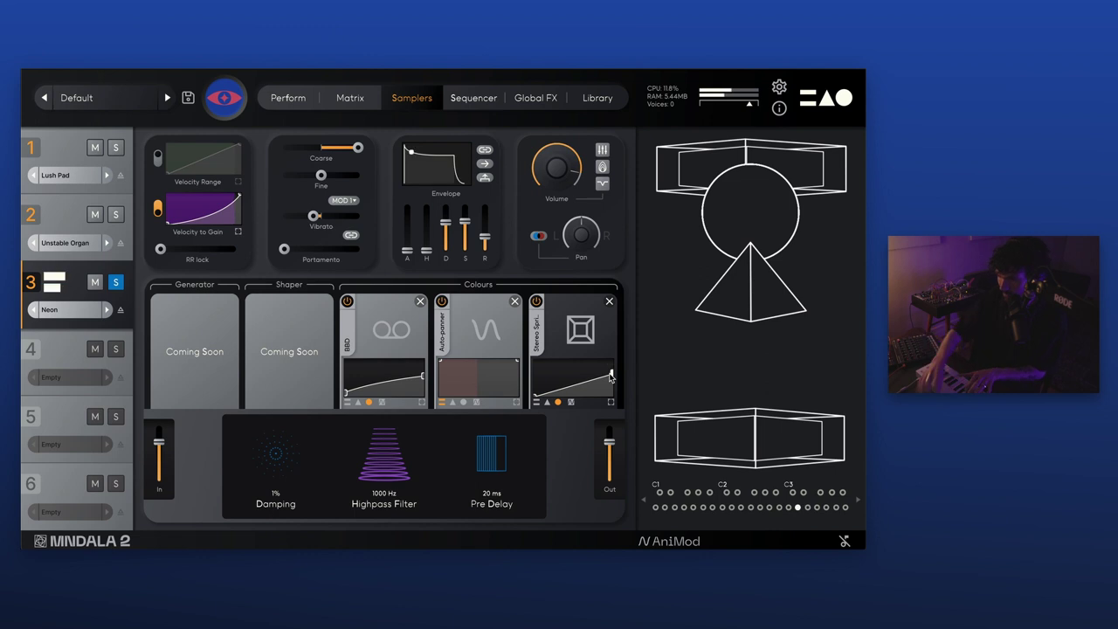
mouse_move(536, 394)
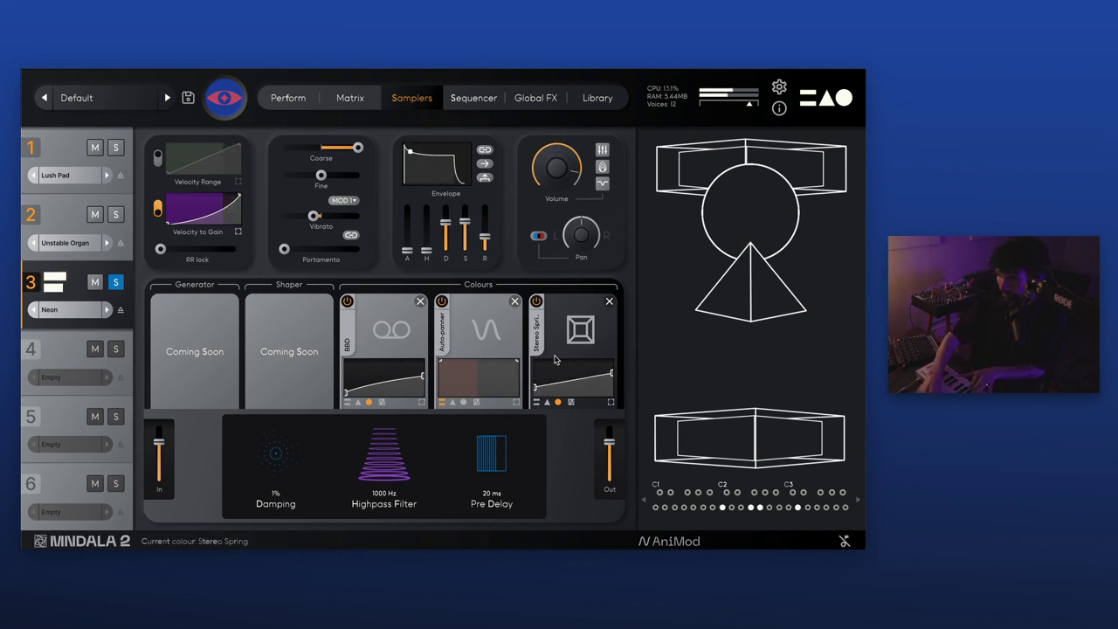
left_click(559, 402)
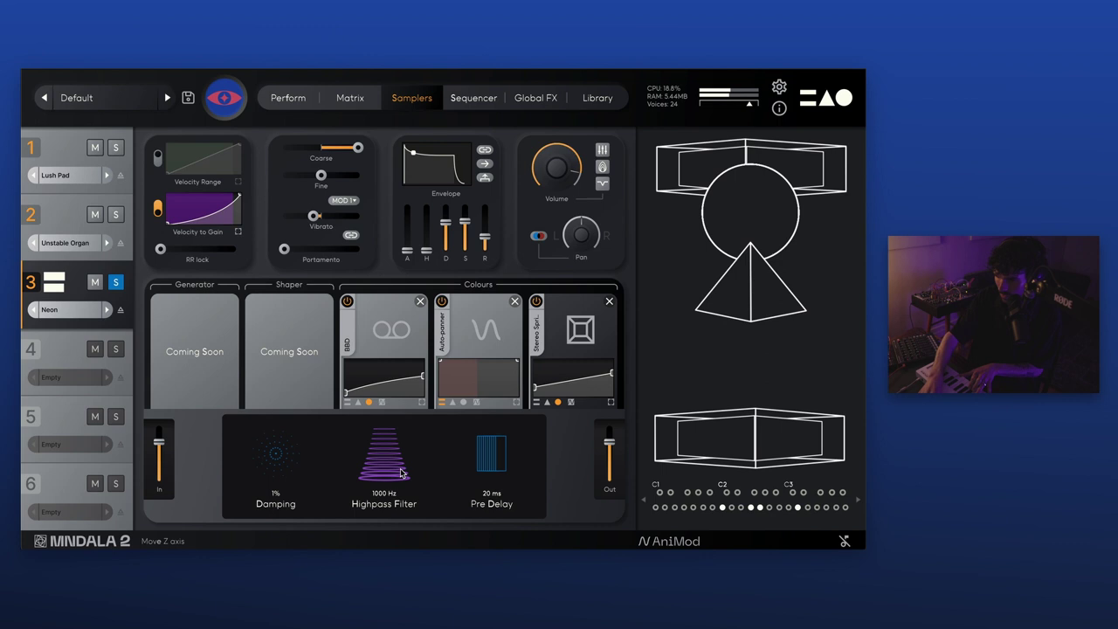
Raise output, make the reverb fully wet at maximum Z, highpass at 20 Hz, input 4.6 dB
left_click_drag(609, 442, 609, 428)
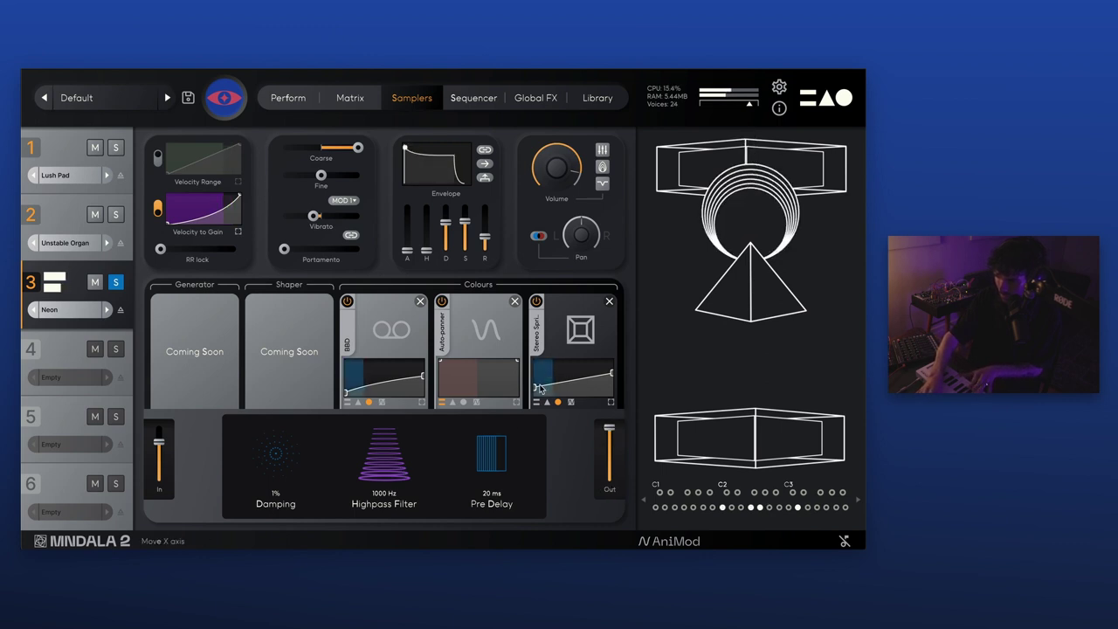
mouse_move(538, 386)
left_click_drag(612, 373, 620, 353)
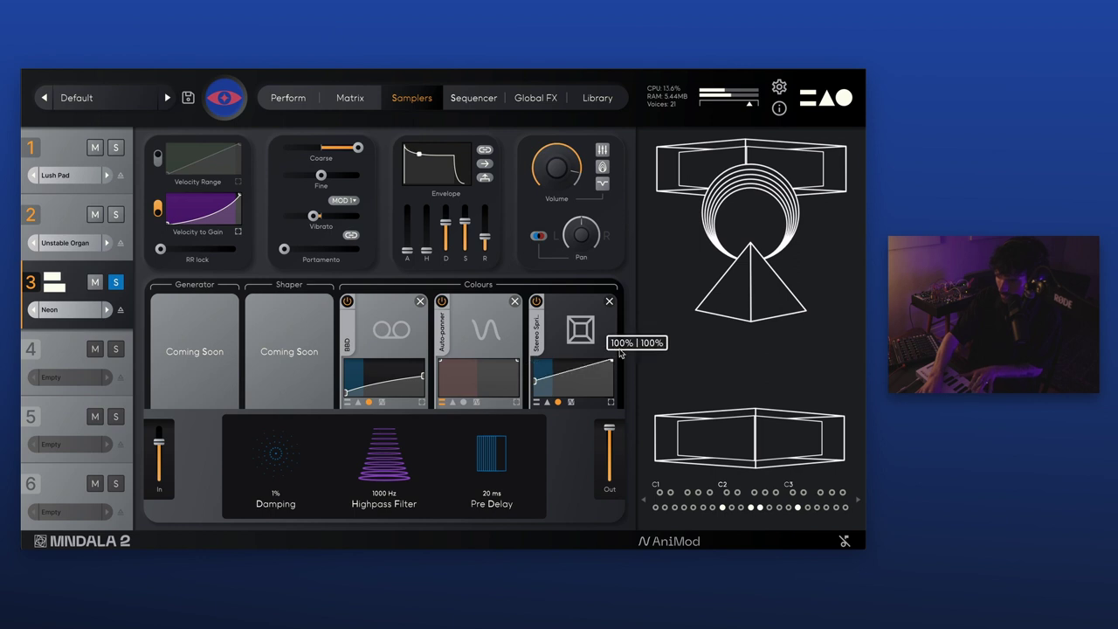
left_click_drag(378, 486, 374, 508)
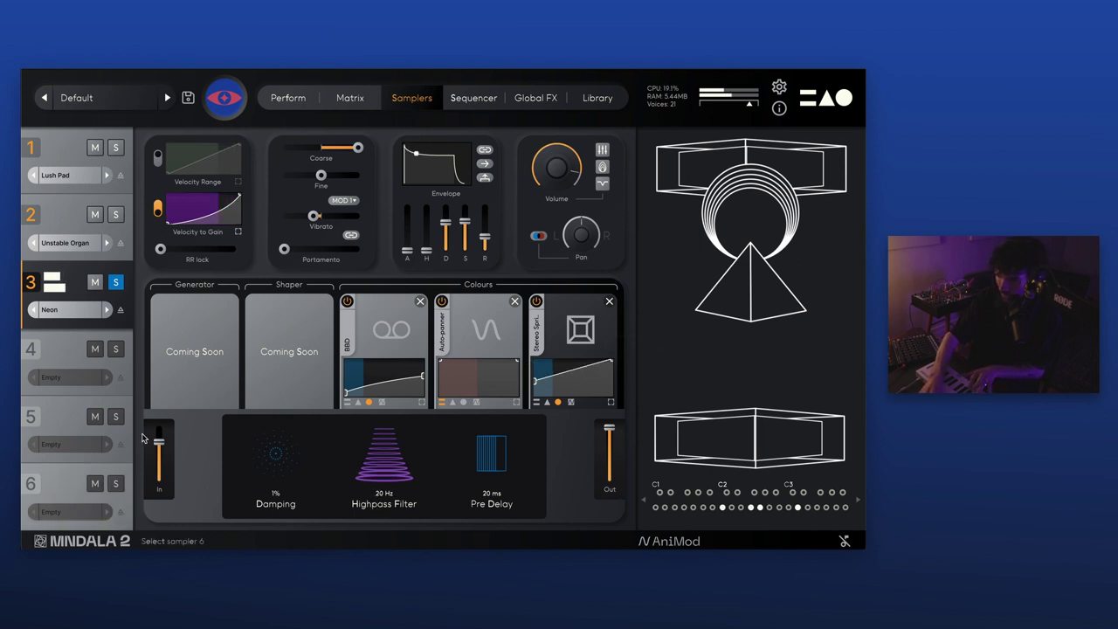
left_click_drag(158, 442, 158, 434)
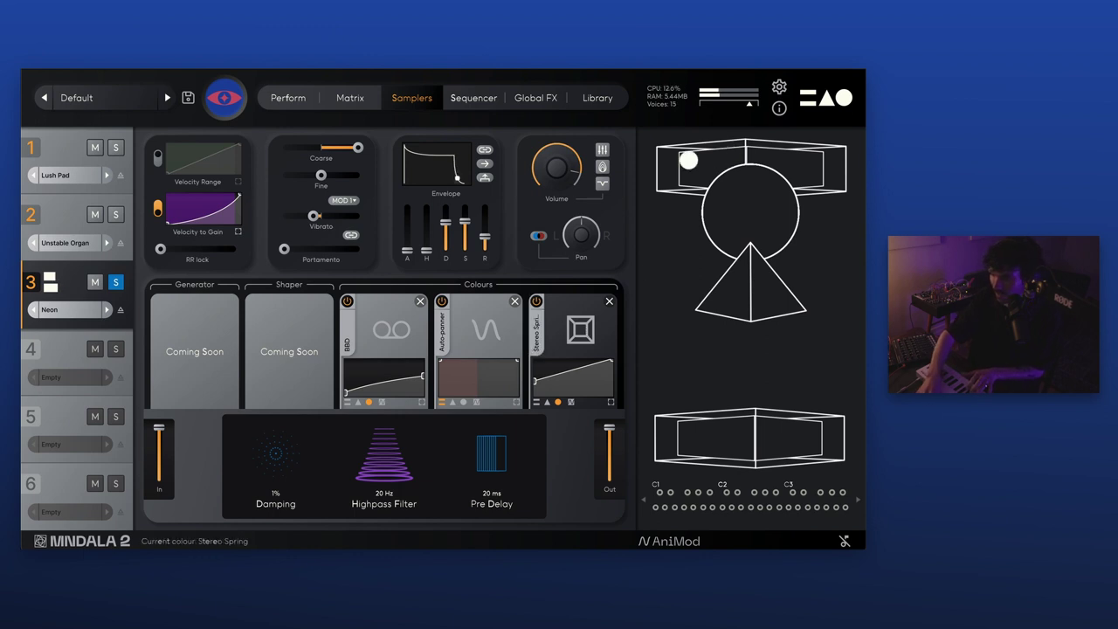
Unsolo the Neon sampler so all three layers play, then show the Perform scene
left_click(115, 282)
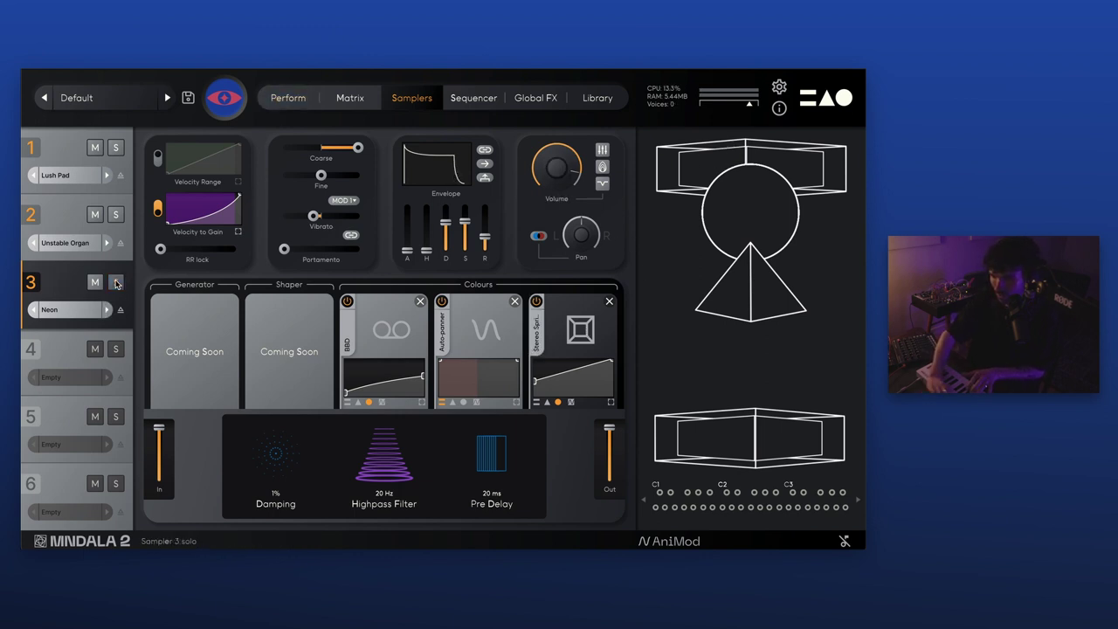
left_click(306, 98)
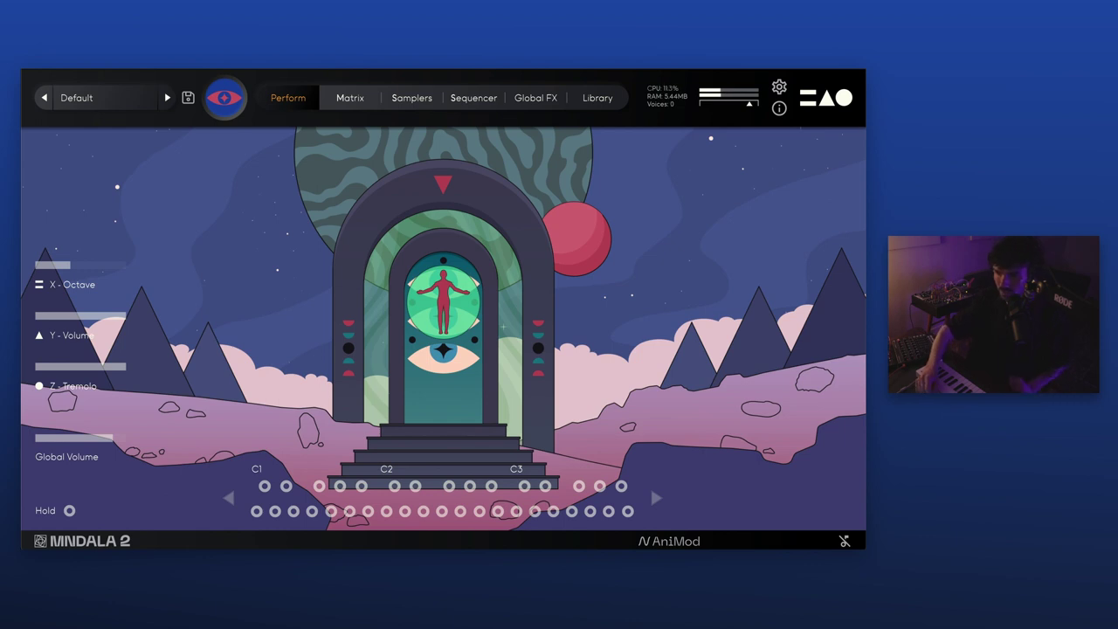
left_click(87, 100)
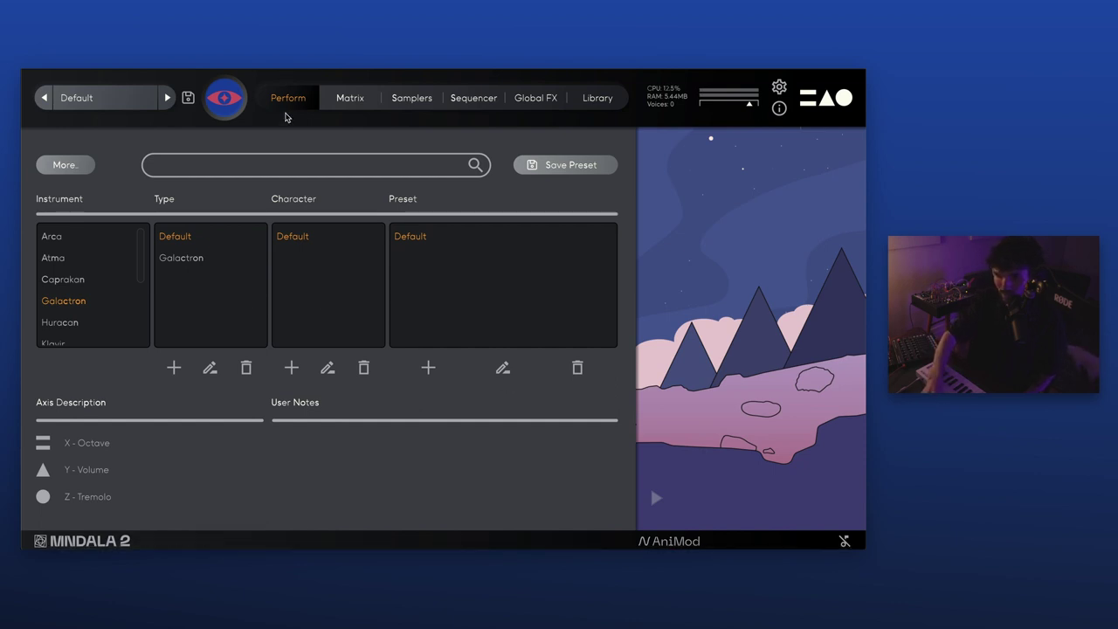
left_click(290, 100)
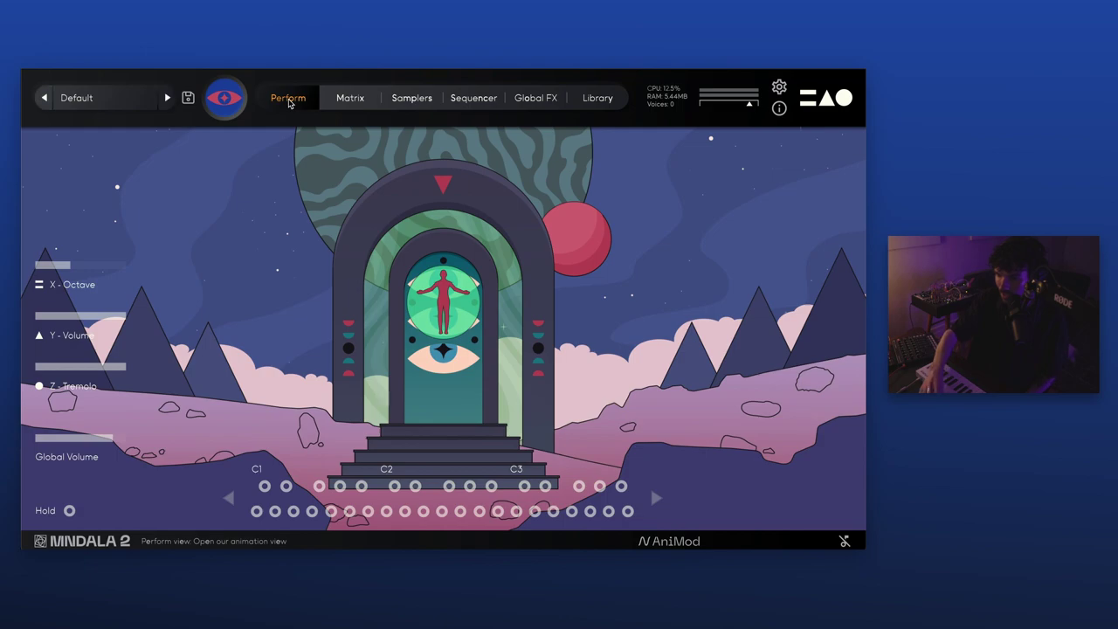